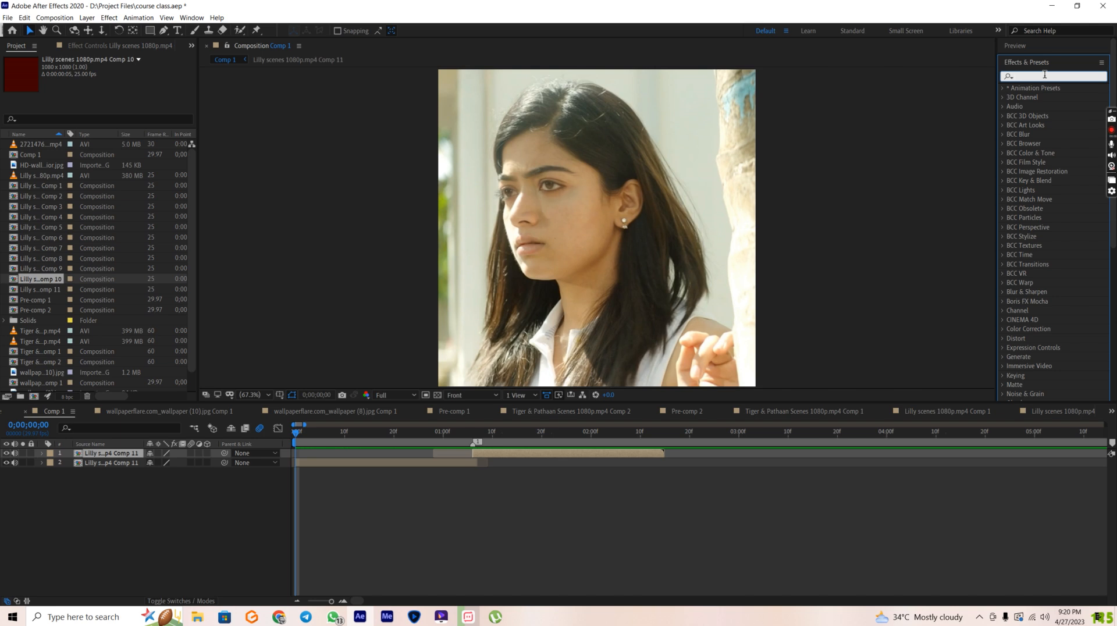
Step: Search Effects & Presets for 'twitch', select Video Copilot Twitch, then try 's_shake'
type("twitch")
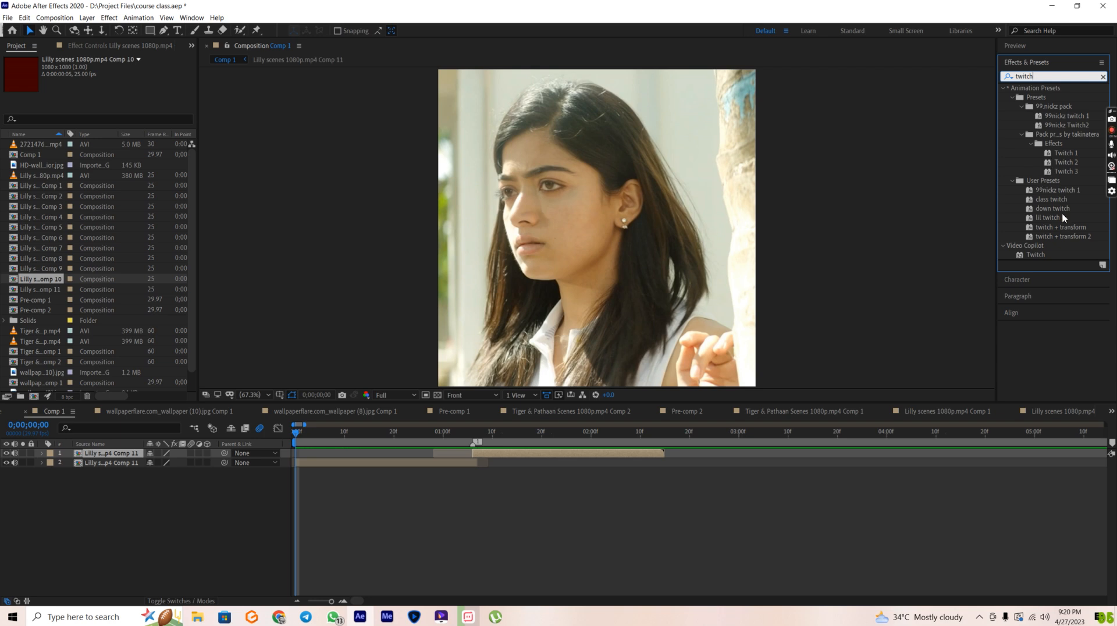
left_click(1040, 257)
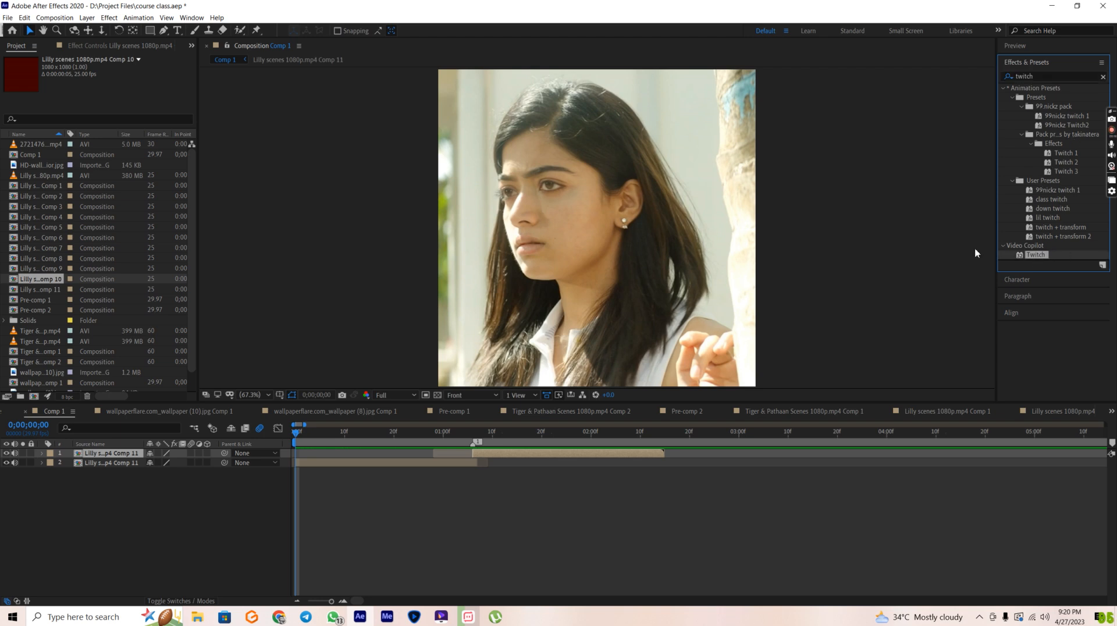
left_click(1038, 76)
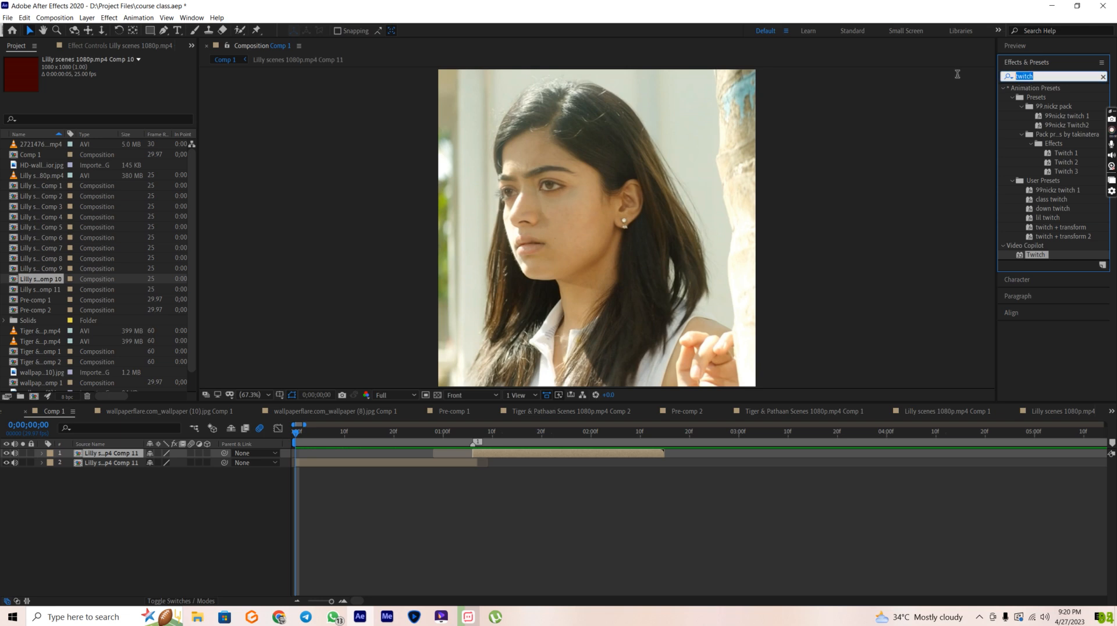
type("s_s")
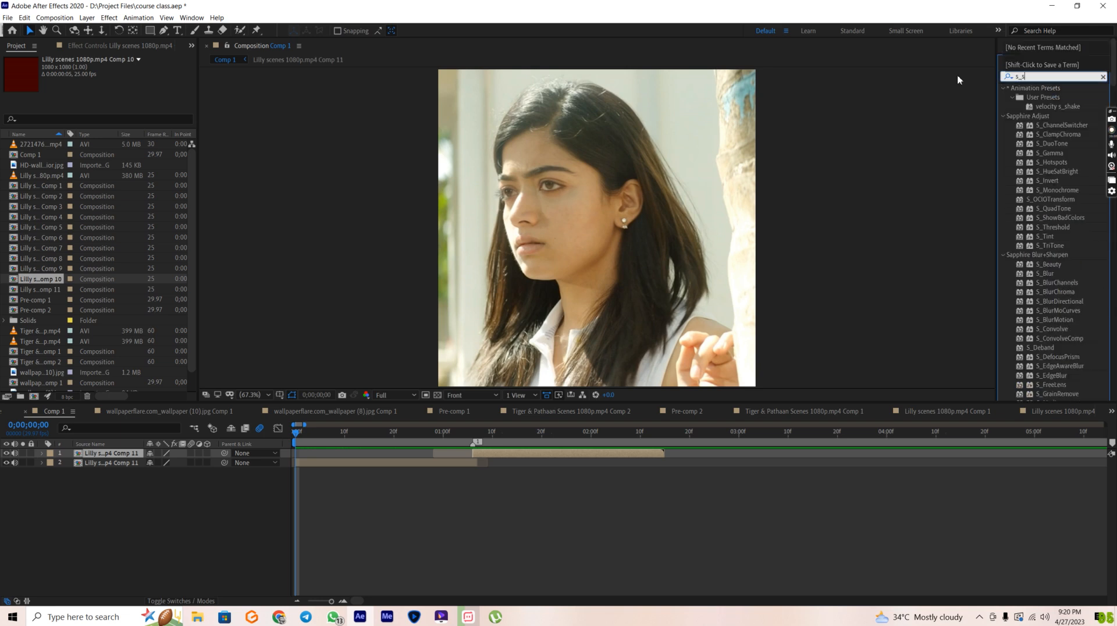
type("hake")
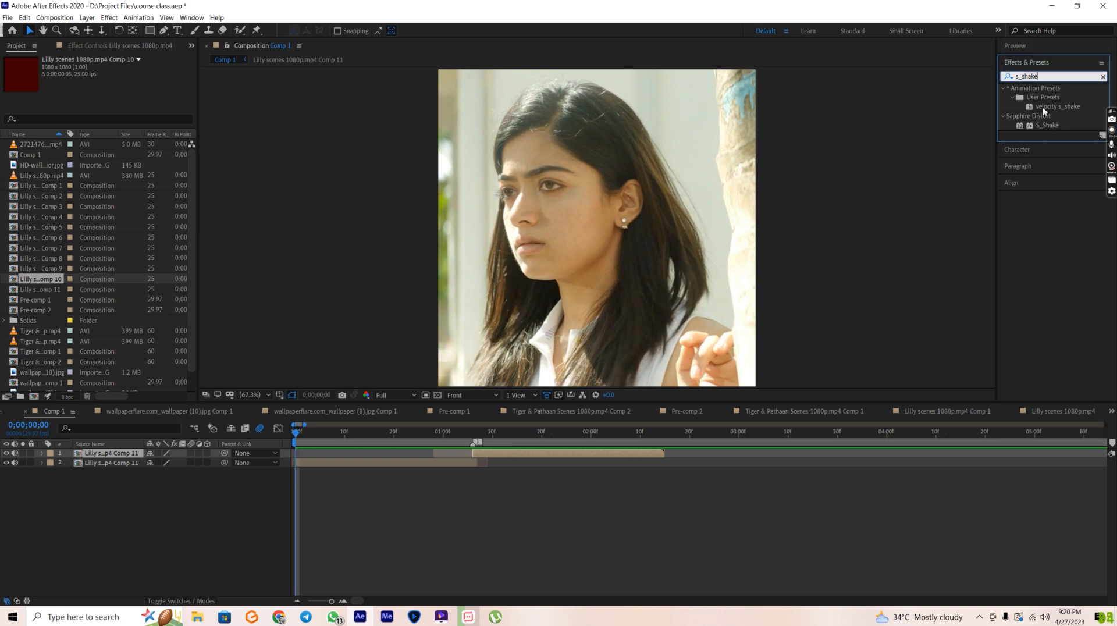
Step: Clear 's_shake', search 'twitc' again and select the Video Copilot Twitch preset
double_click(1046, 76)
key("BackSpace")
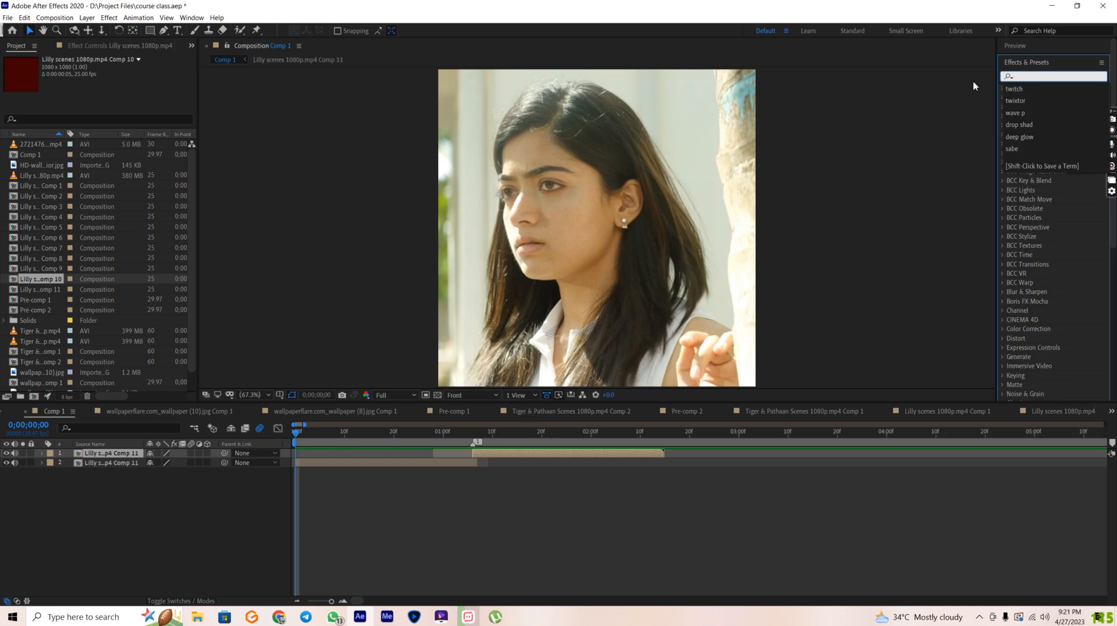
type("twi")
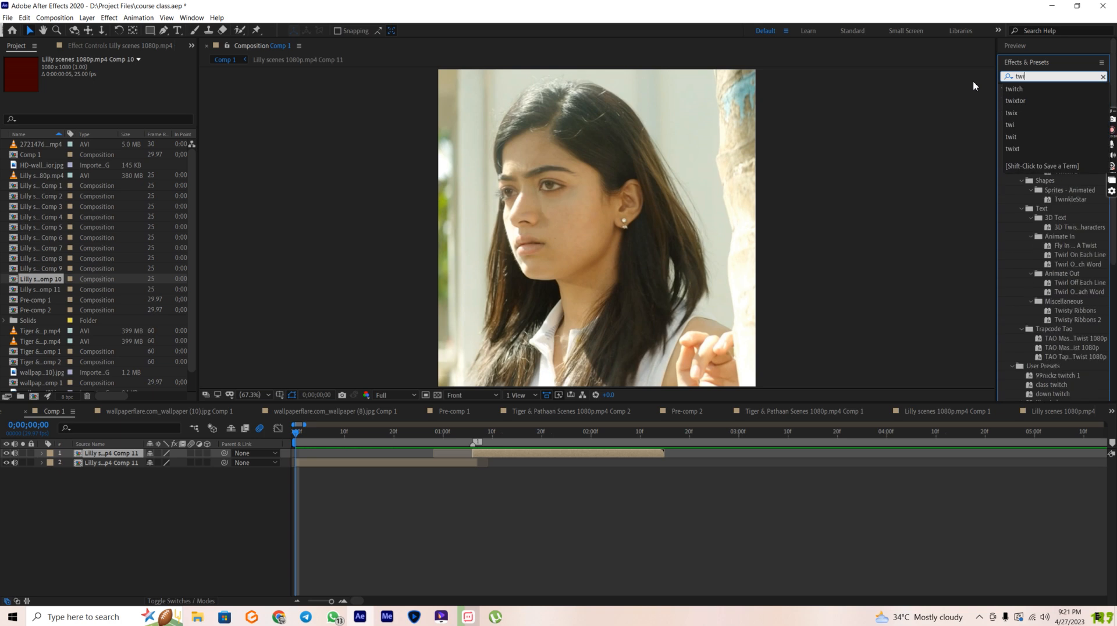
type("tch")
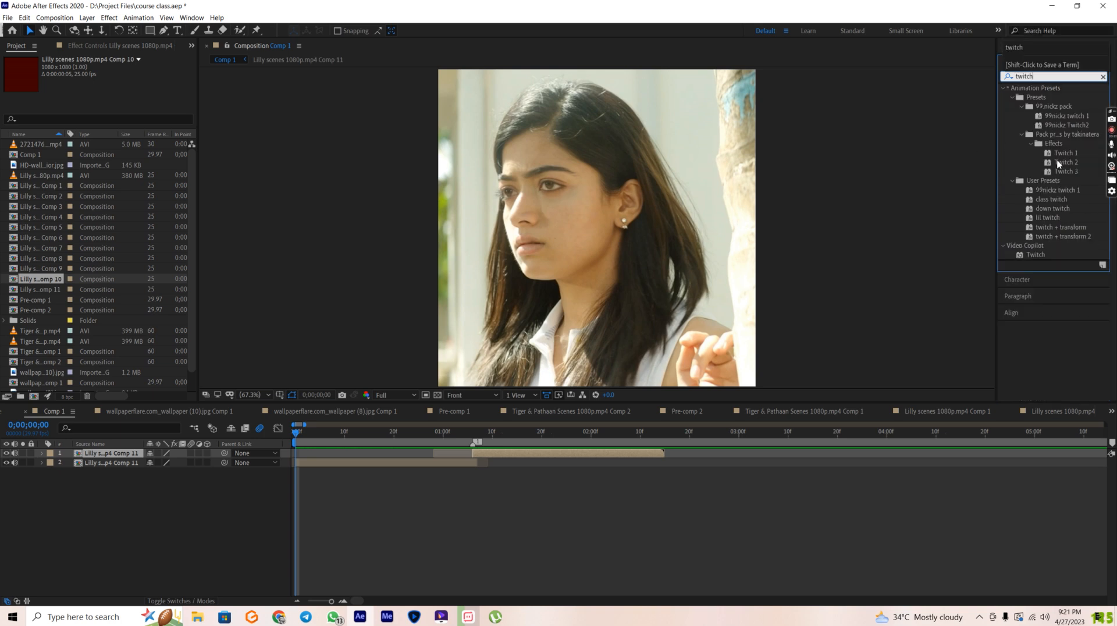
left_click(1045, 256)
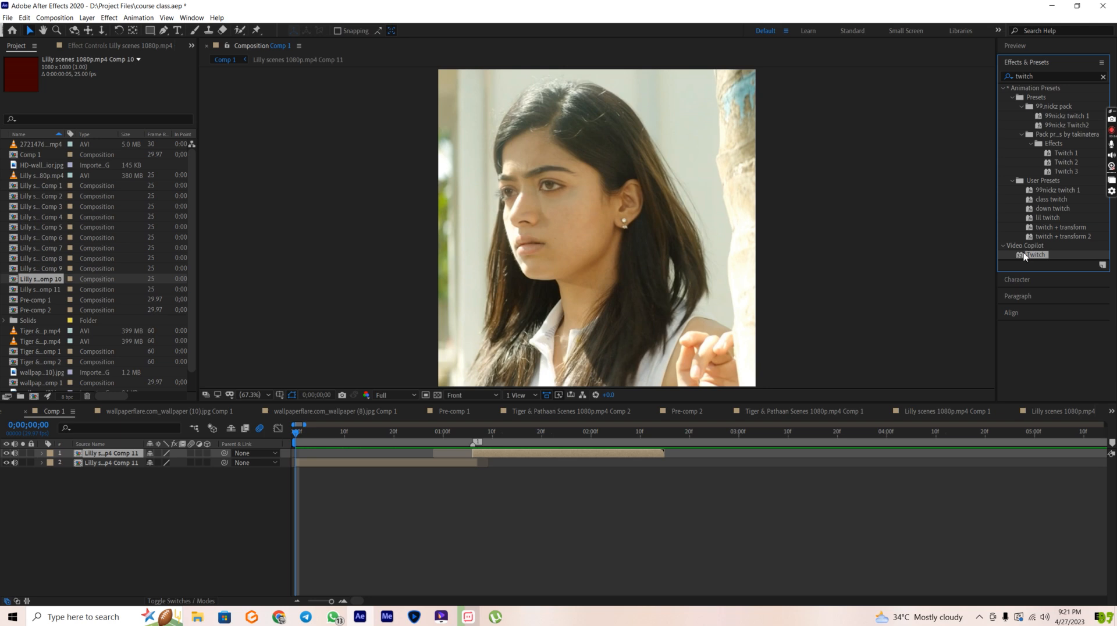
Step: Switch to the Google Drive 'Compressed' folder in Chrome
left_click(1110, 191)
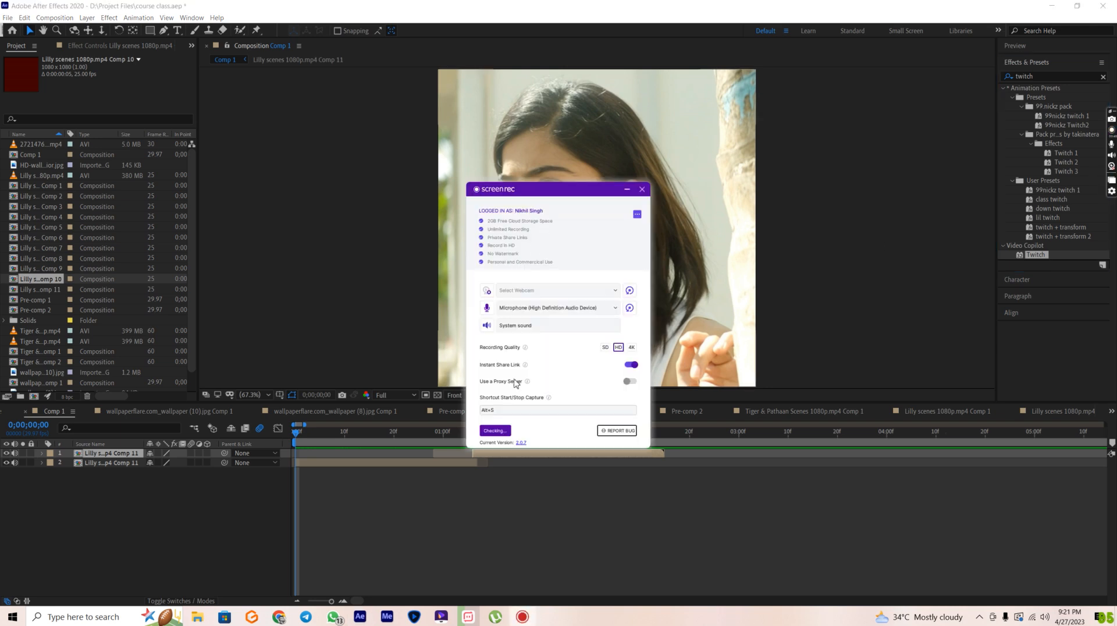
left_click(626, 189)
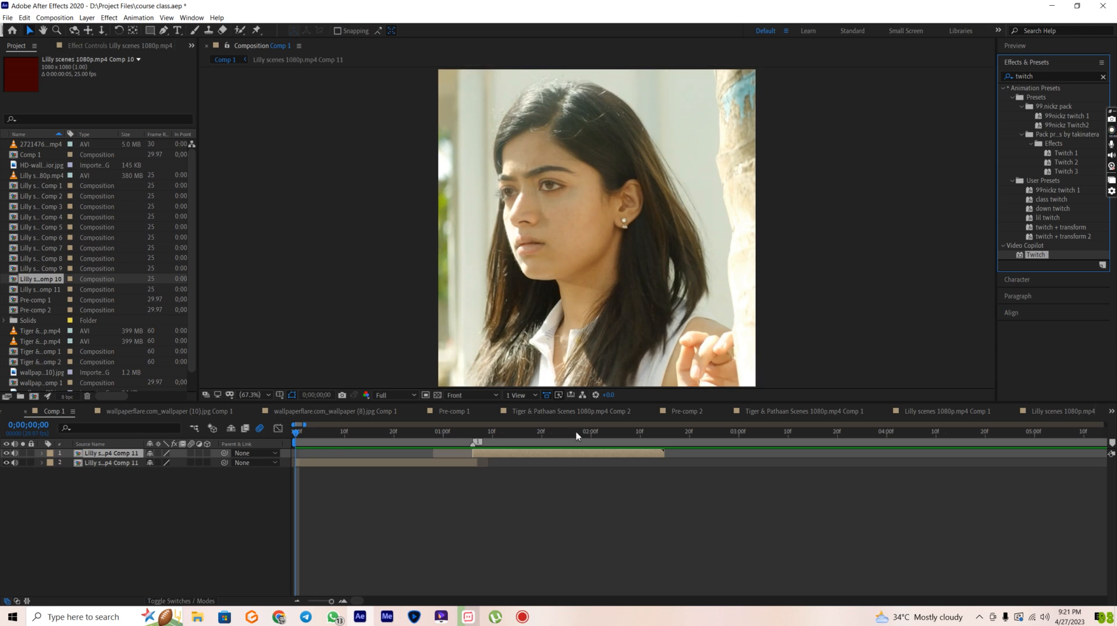
left_click(279, 615)
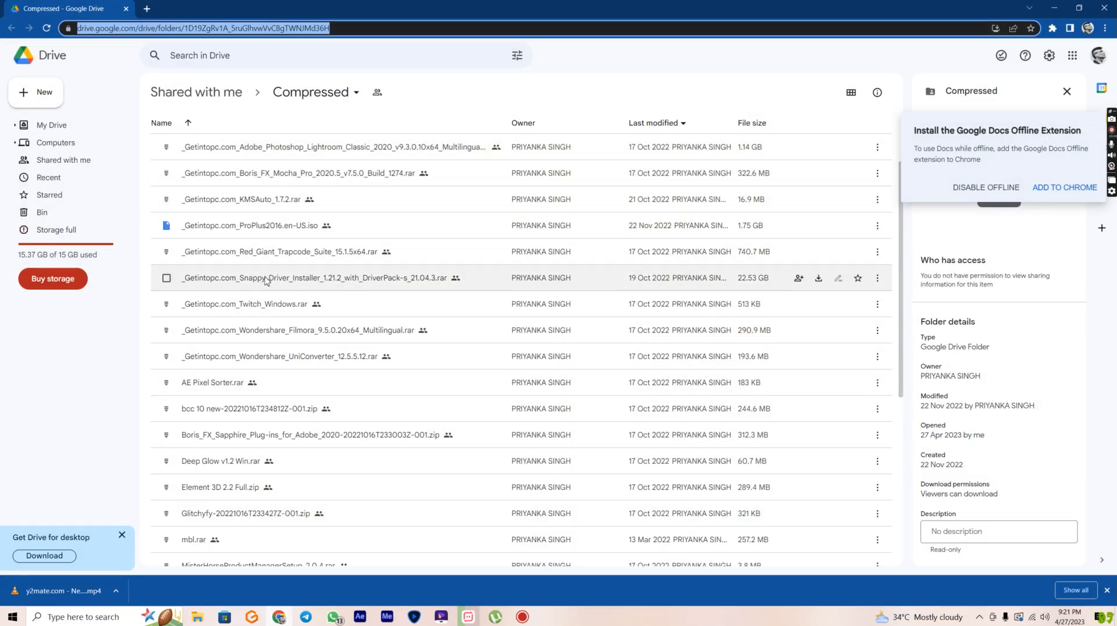
Step: Download _Getintopc.com_Twitch_Windows.rar despite the virus warning and open it
right_click(243, 309)
left_click(294, 529)
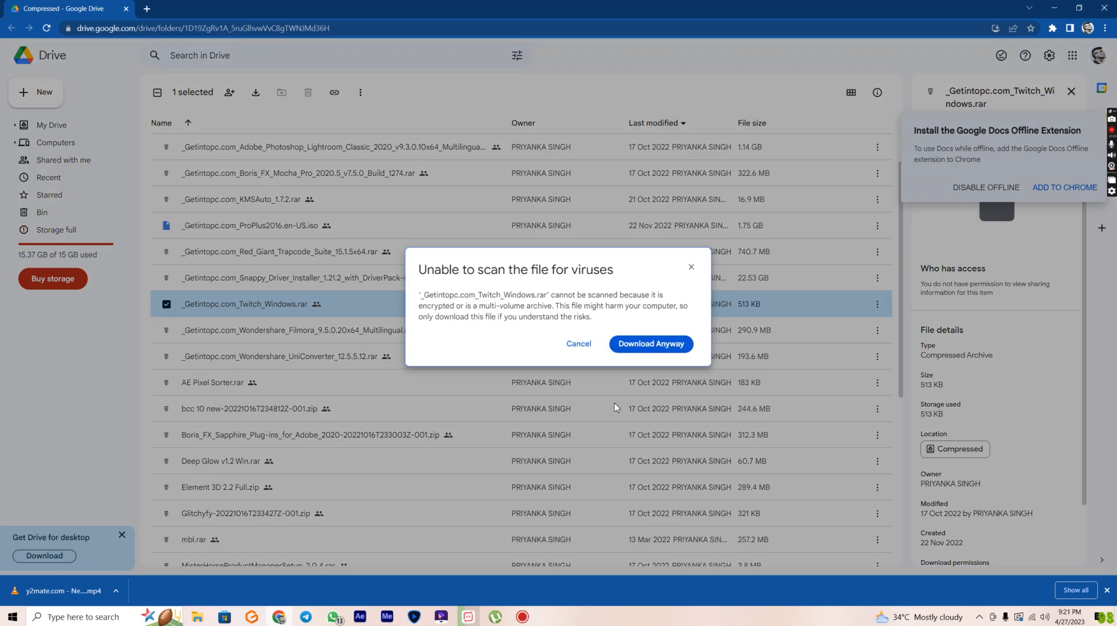
left_click(640, 344)
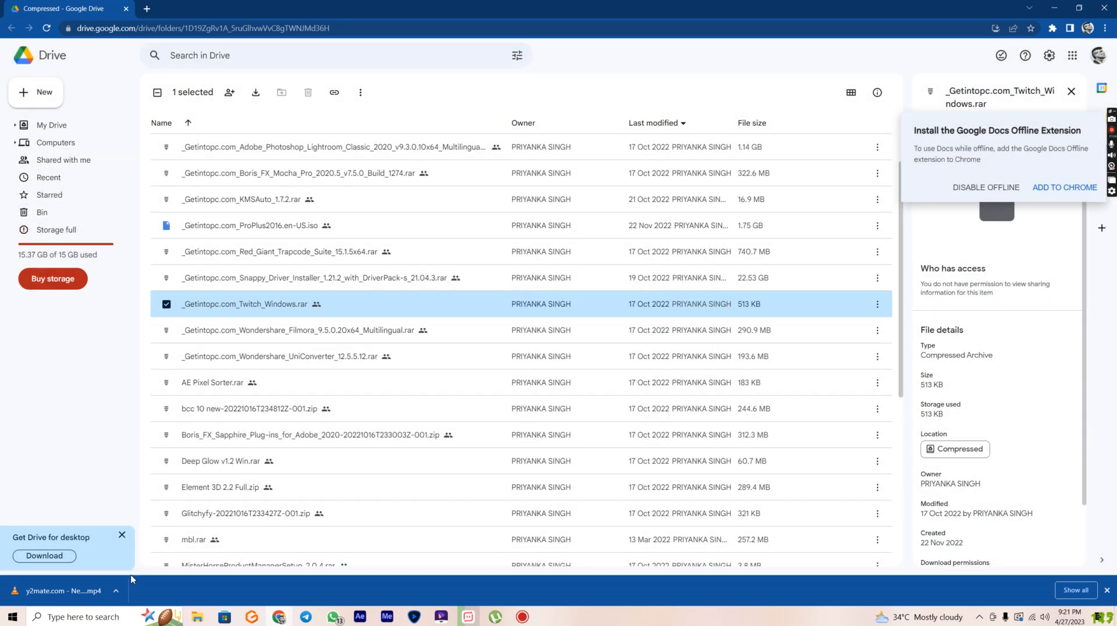
left_click(116, 591)
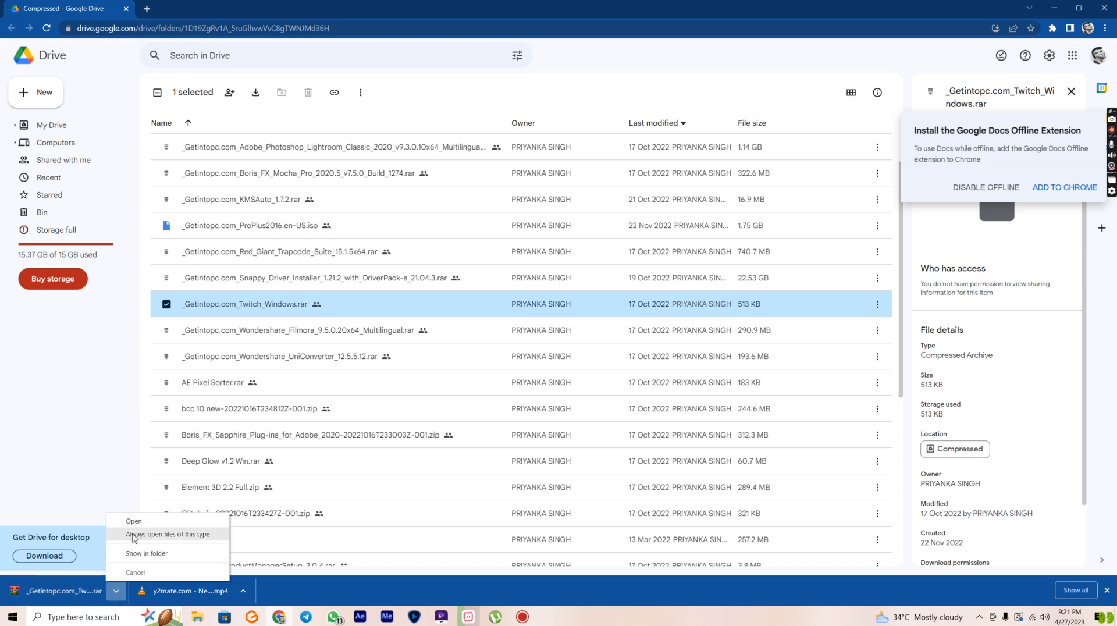
left_click(133, 522)
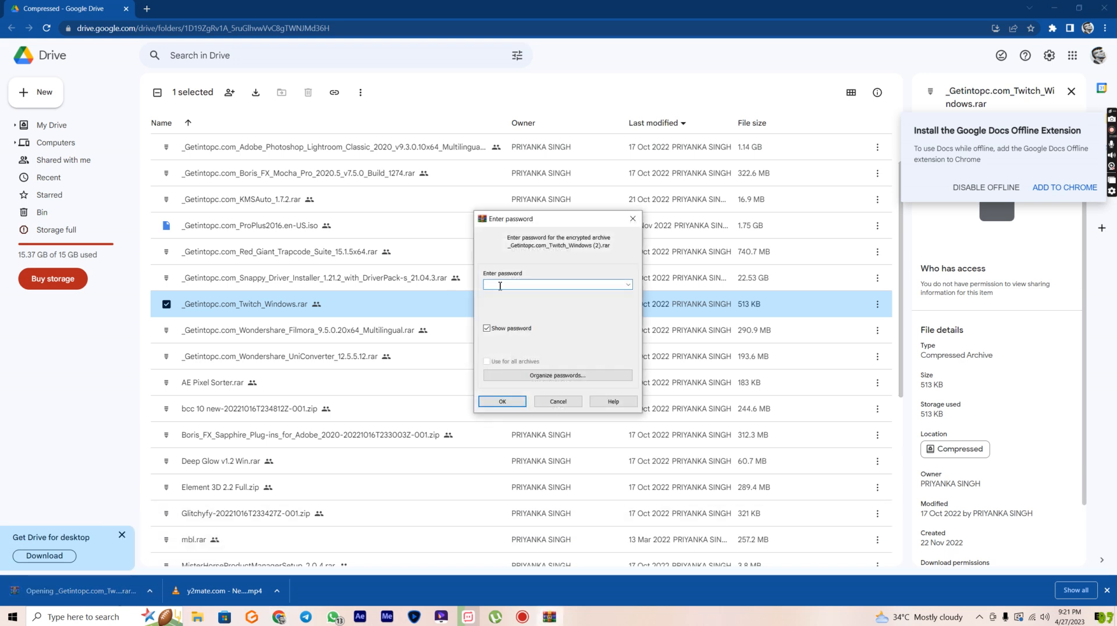
Step: Enter the archive password, then view and close the password note
type("123")
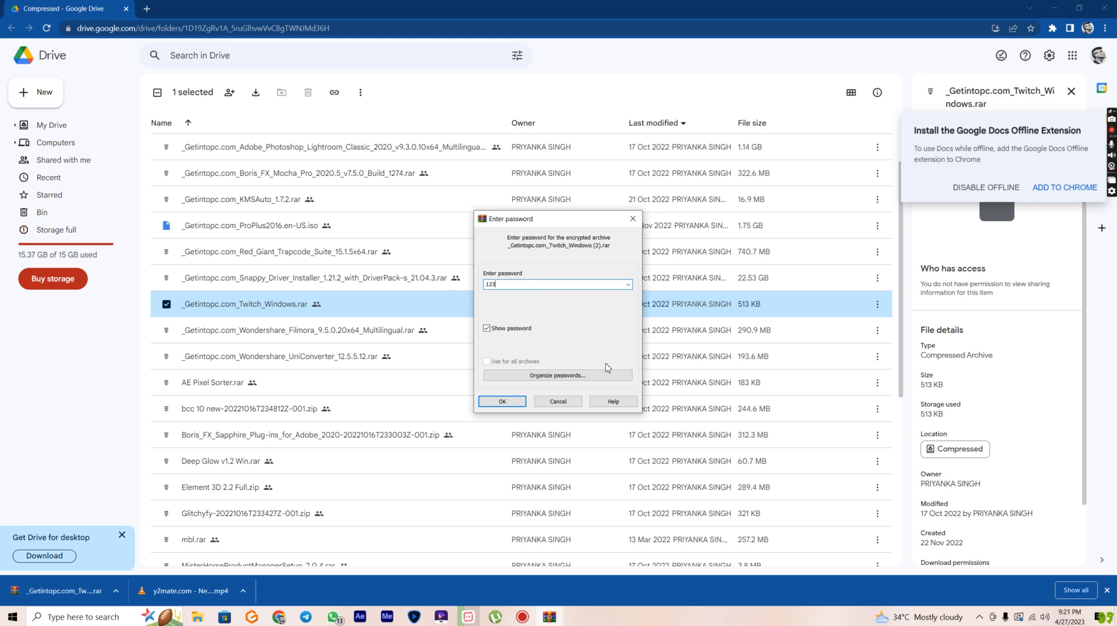
left_click(502, 401)
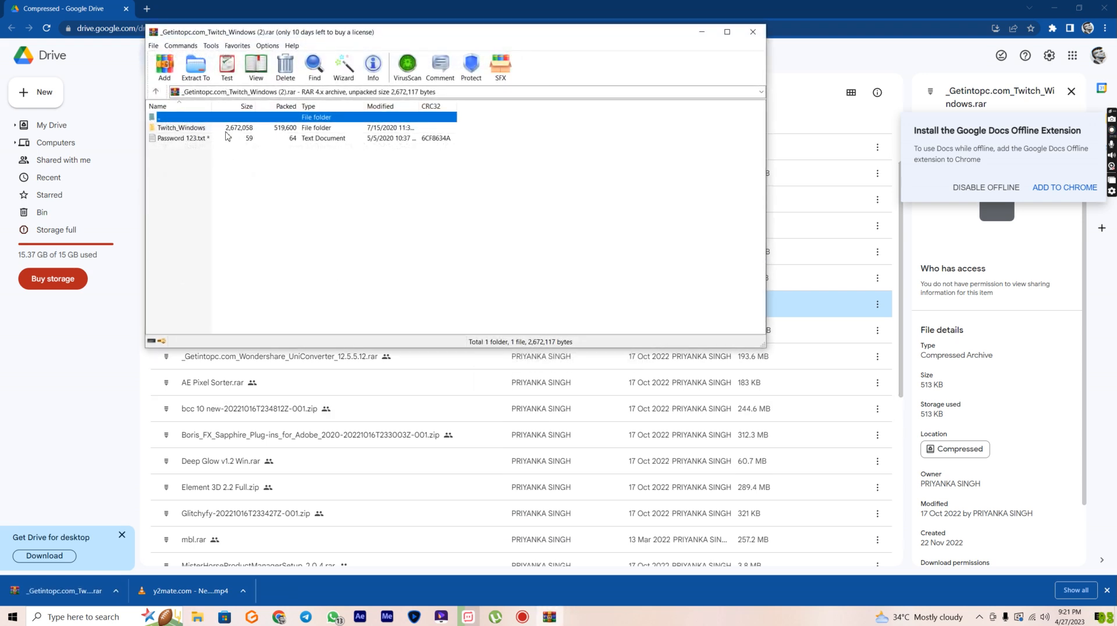
double_click(192, 139)
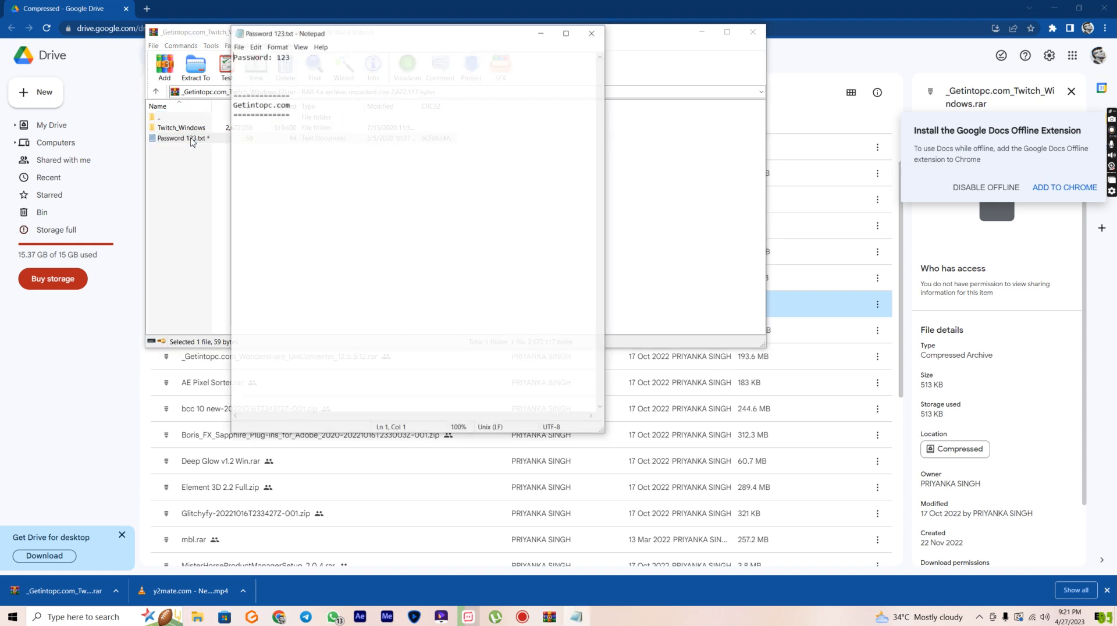
left_click(592, 32)
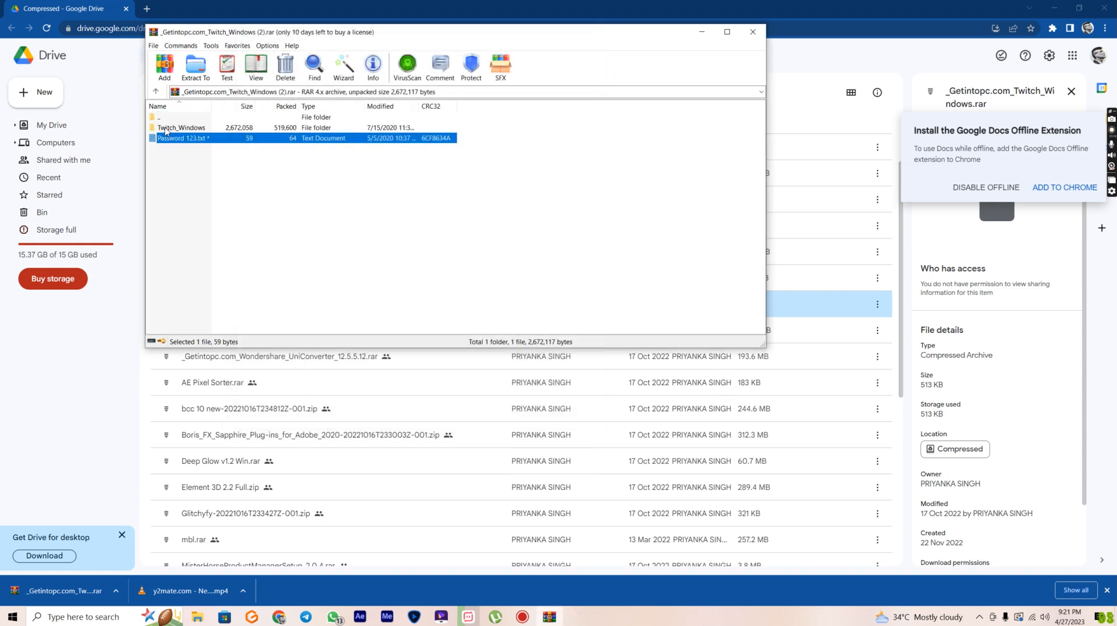
Step: Browse the nested Twitch_Windows folder's items, peeking inside the Twitch folder
double_click(166, 129)
double_click(174, 129)
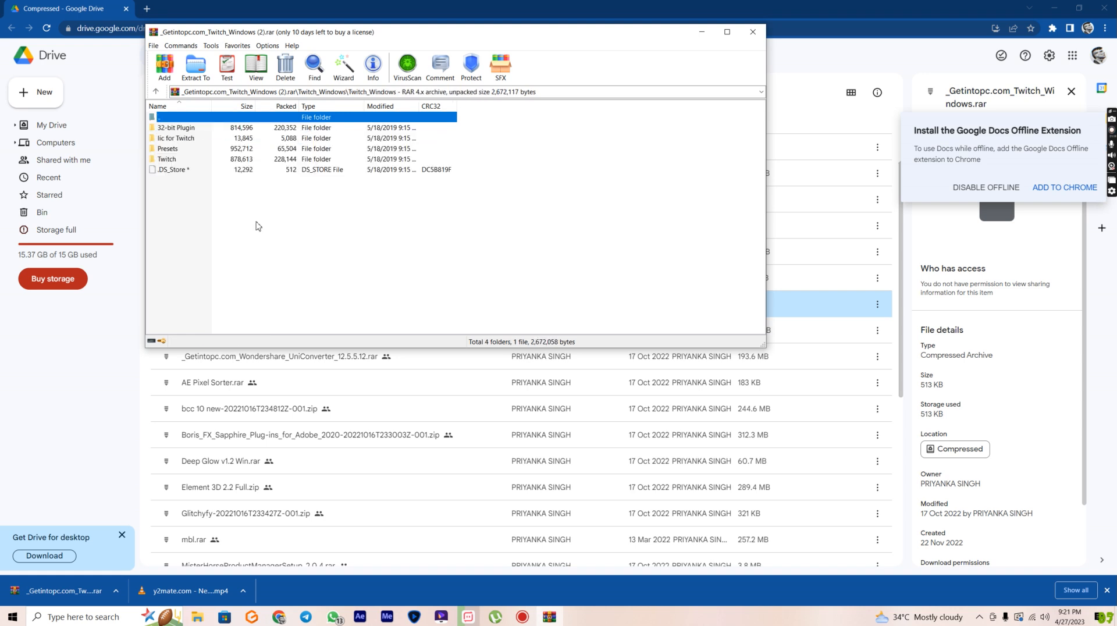
left_click(175, 130)
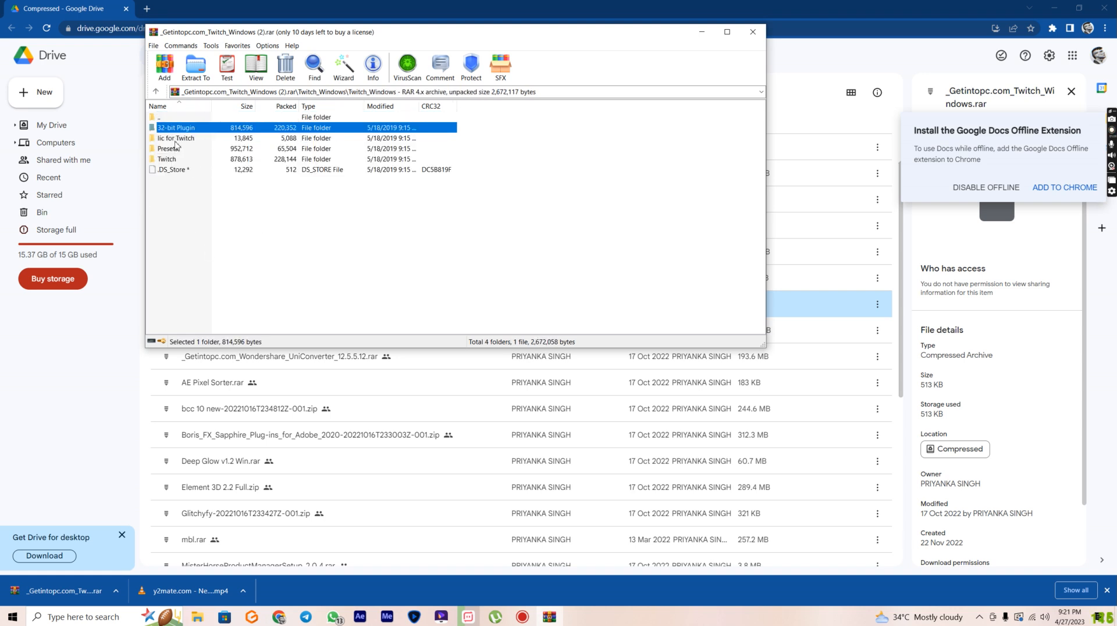
left_click(175, 141)
left_click(174, 150)
left_click(173, 159)
left_click(171, 168)
left_click(170, 159)
double_click(170, 160)
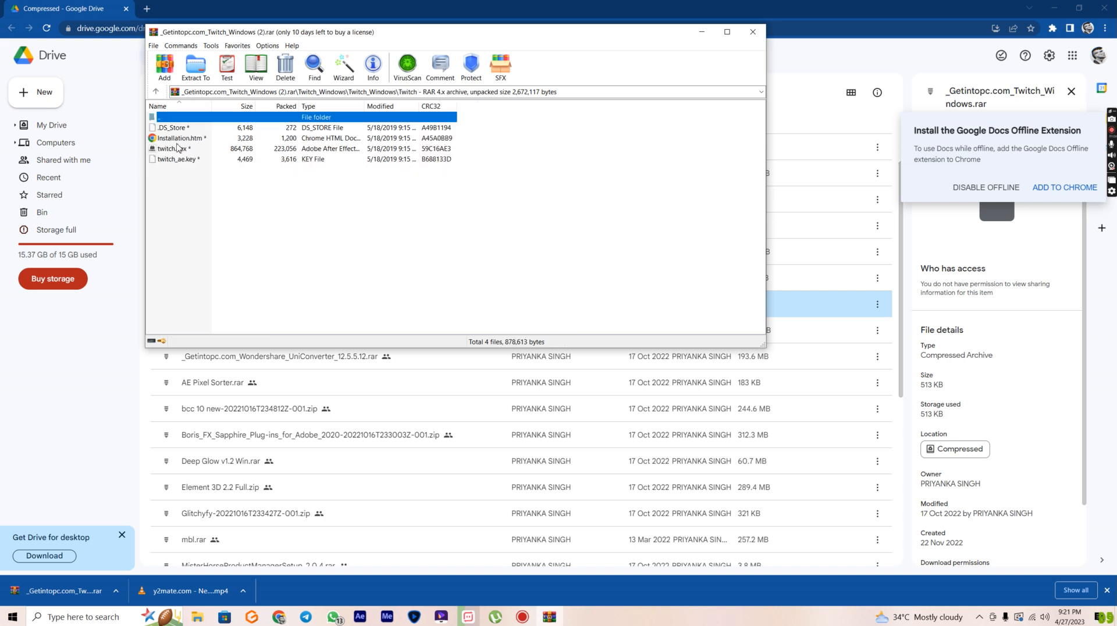
double_click(171, 117)
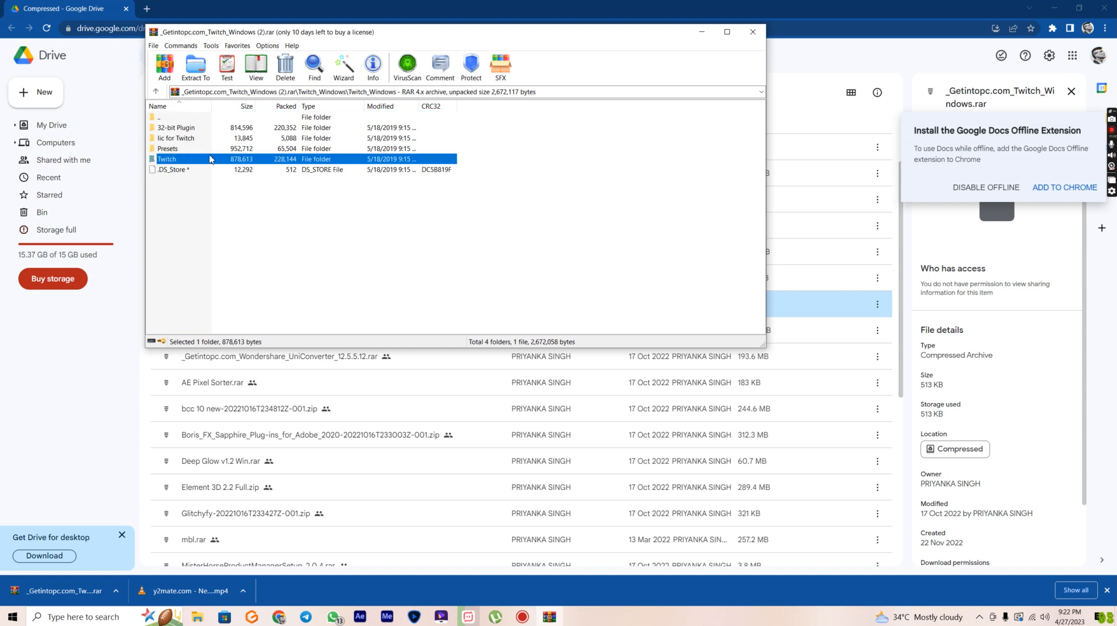
Step: Close and reopen the downloaded archive, entering the password again
left_click(753, 32)
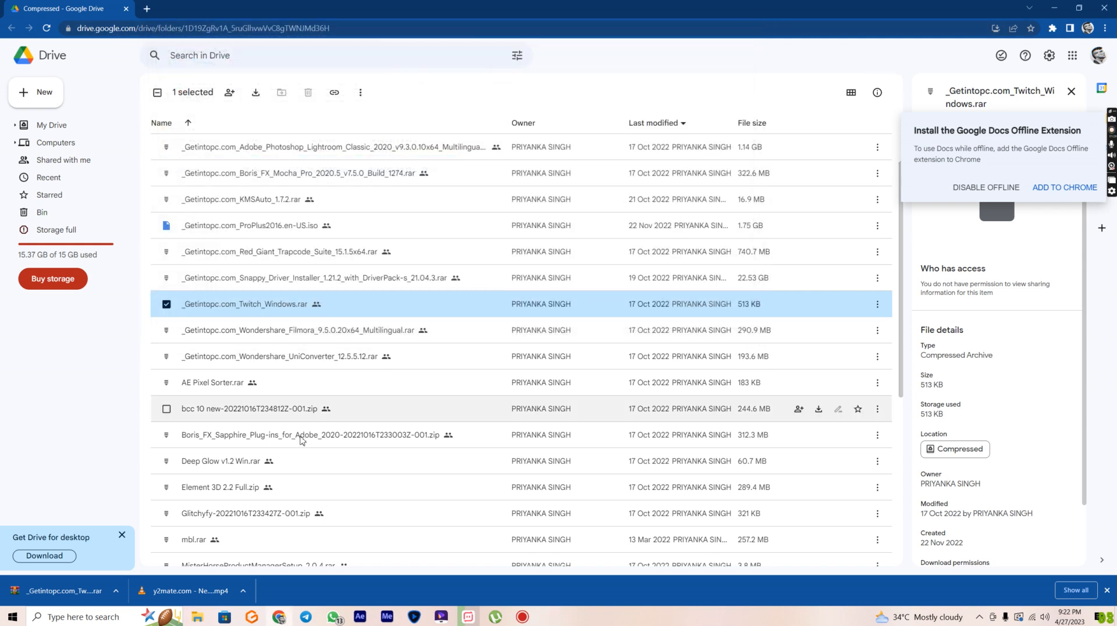
left_click(116, 589)
left_click(131, 519)
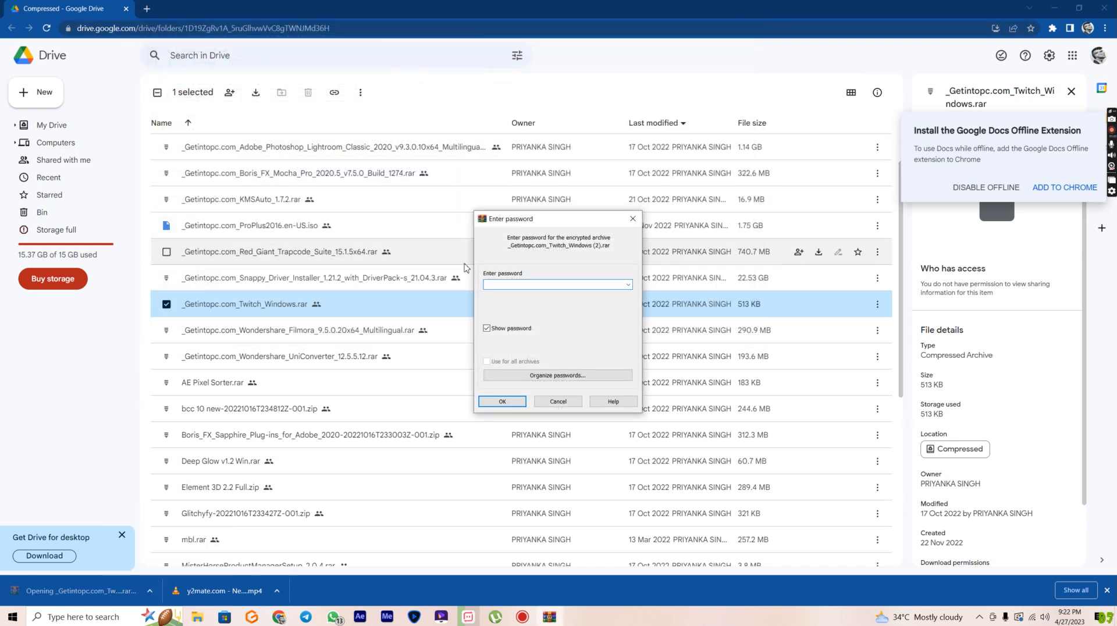
type("123")
left_click(502, 401)
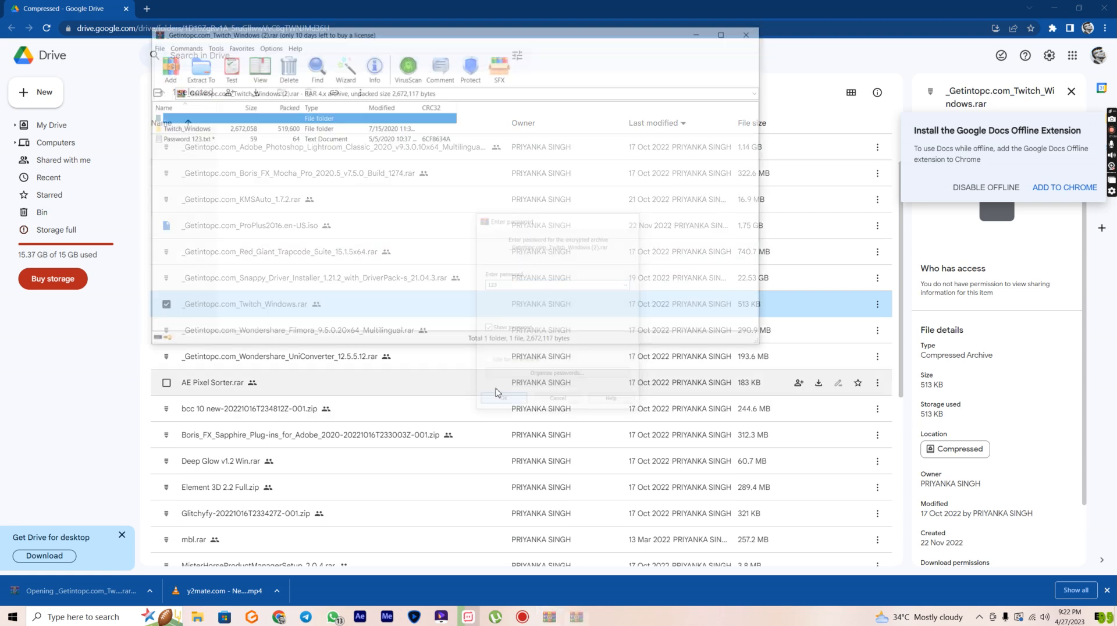
Step: Open the nested Twitch_Windows folder and copy the Twitch plugin folder
double_click(186, 128)
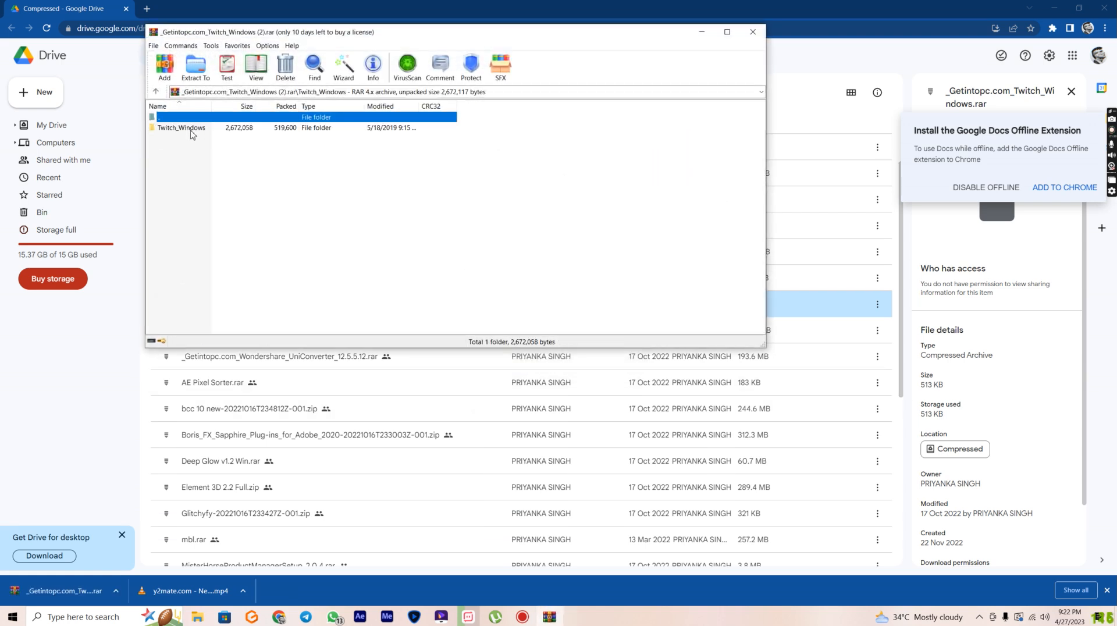
double_click(192, 133)
left_click(175, 162)
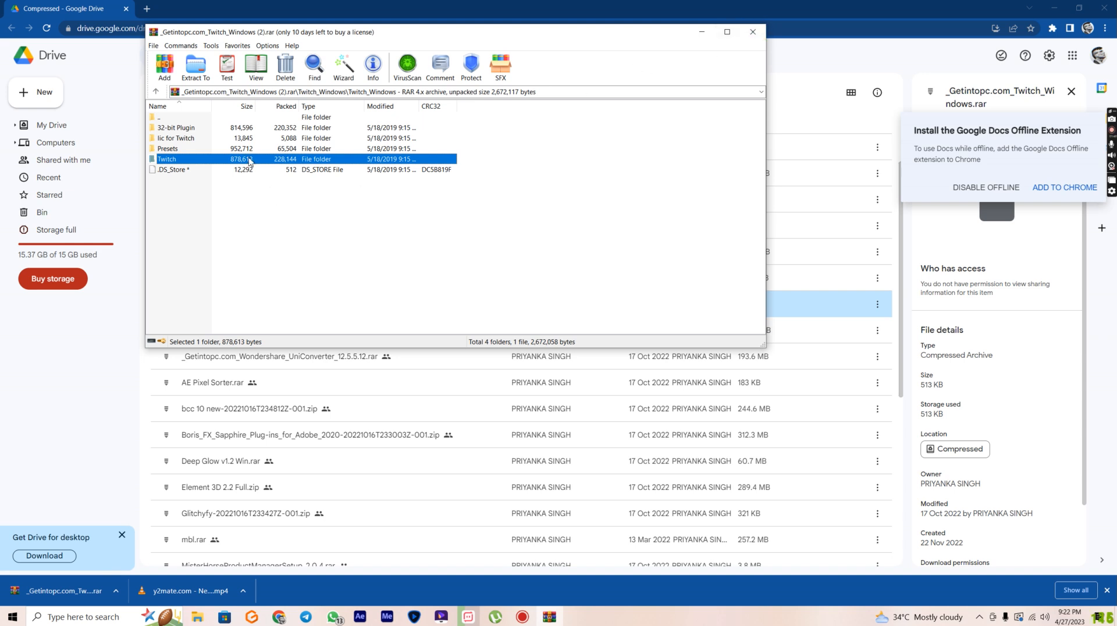
key("ctrl+c")
Step: Bring File Explorer back and navigate to C:\Program Files\Adobe
left_click(702, 32)
left_click(197, 616)
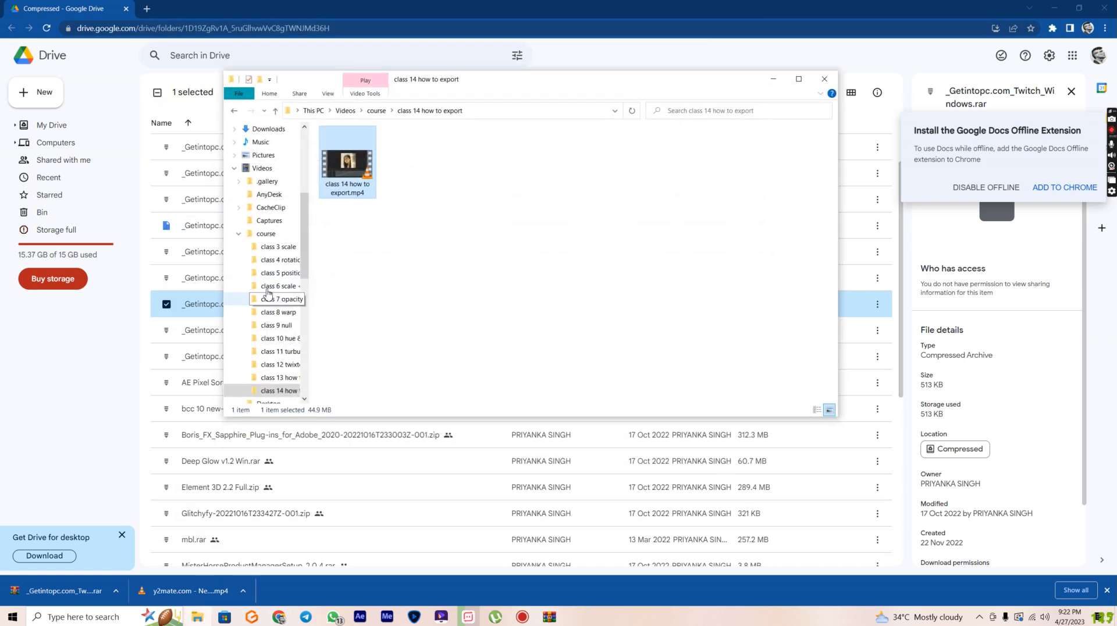
scroll(284, 199, "up", 3)
left_click(257, 224)
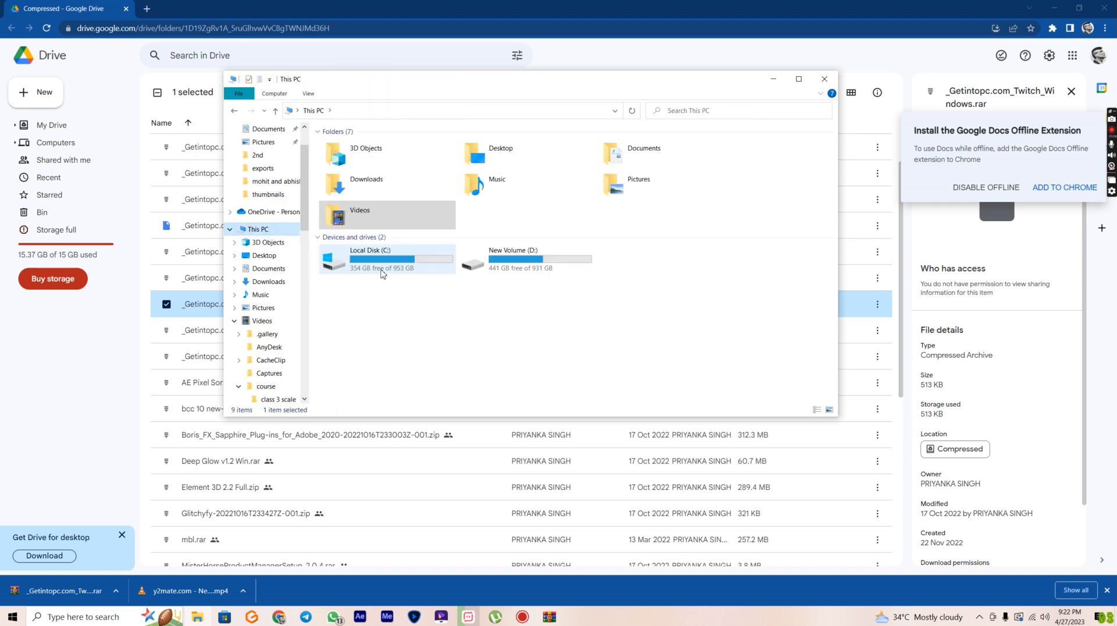
double_click(381, 270)
double_click(372, 205)
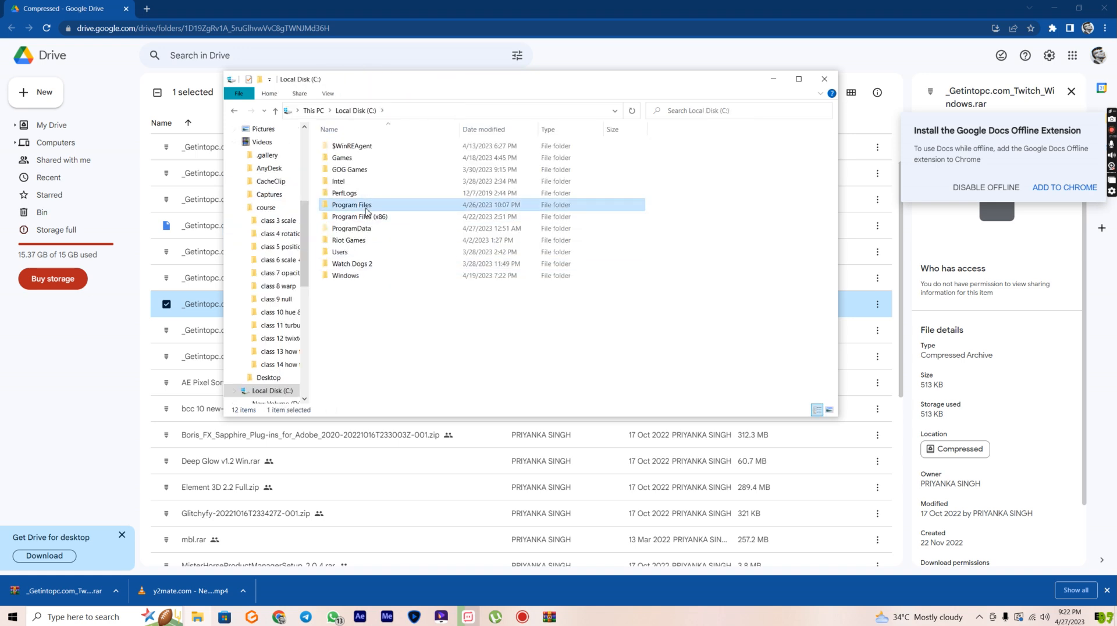
double_click(377, 145)
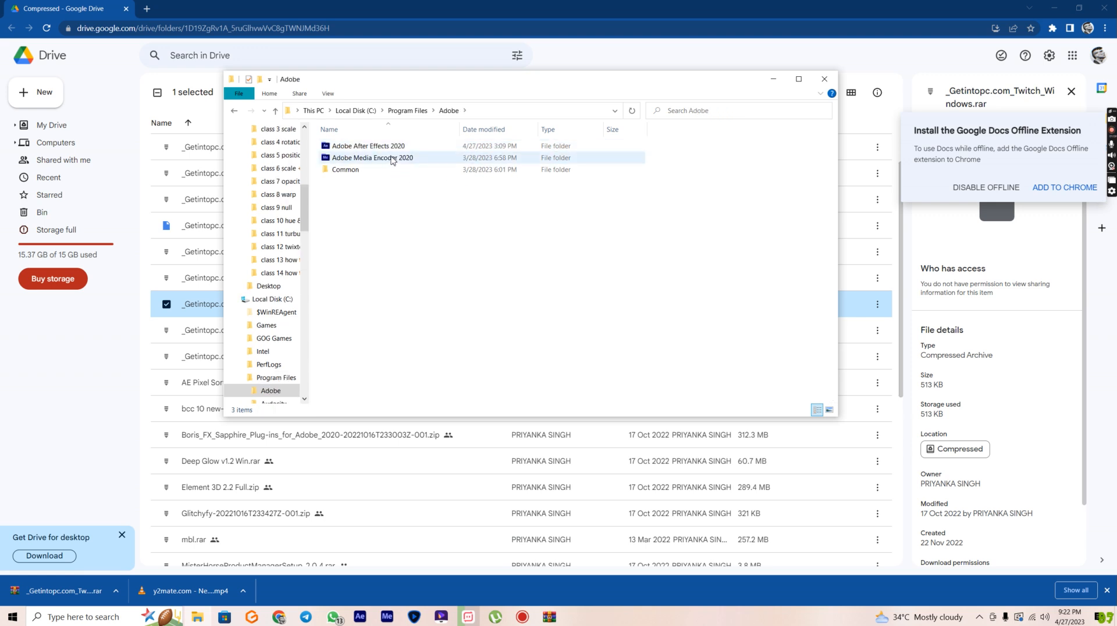
Step: Open Adobe After Effects 2020 > Support Files > Plug-ins
left_click(373, 149)
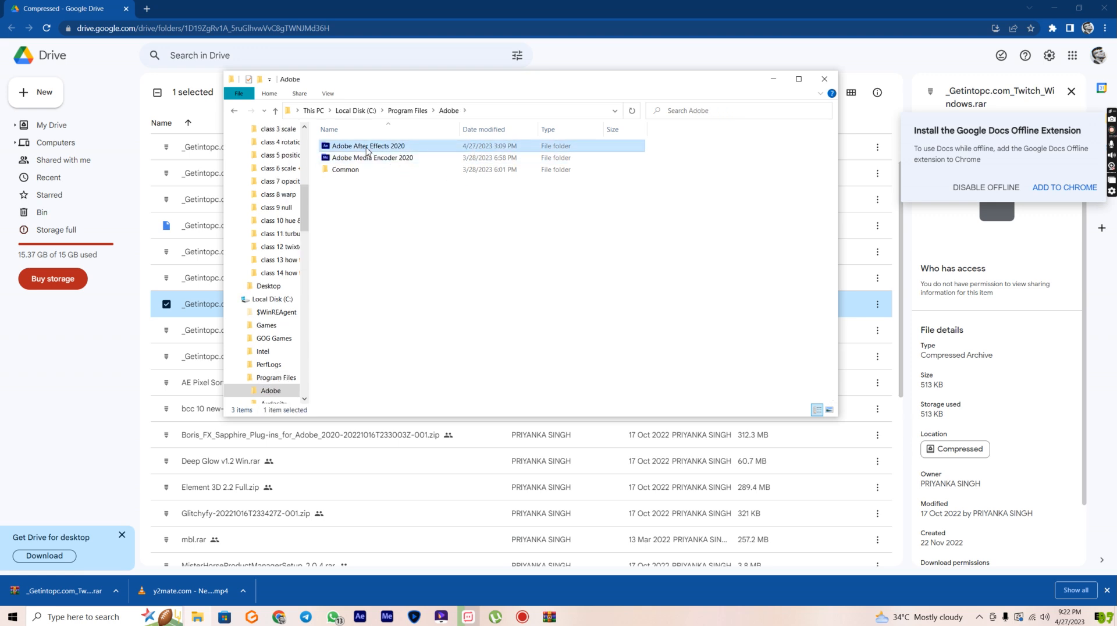
double_click(357, 149)
double_click(356, 147)
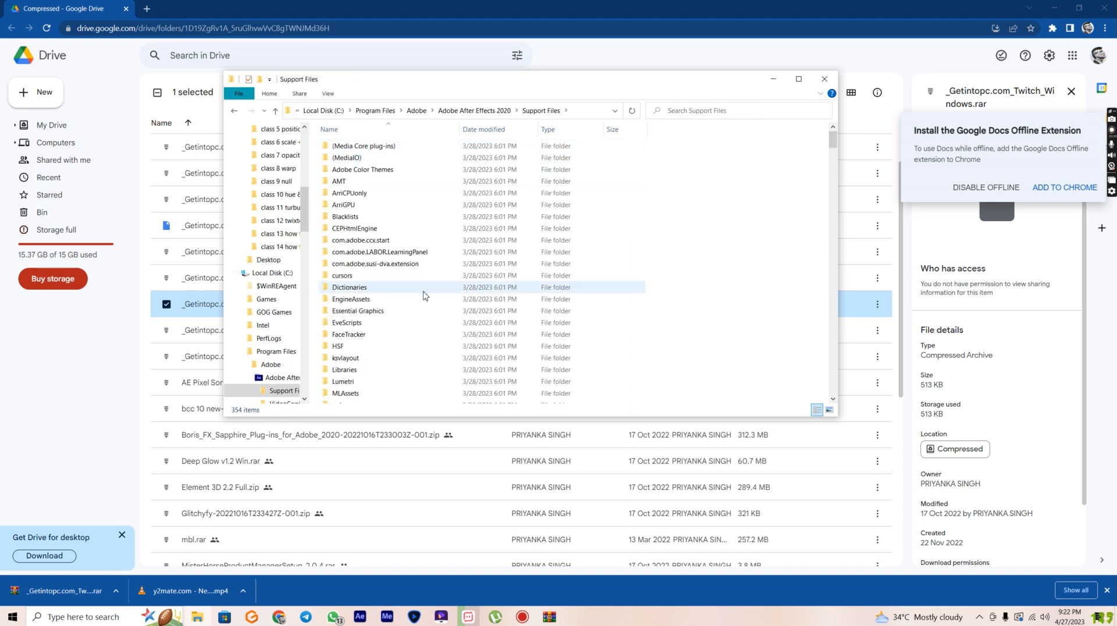
scroll(381, 317, "down", 2)
scroll(380, 317, "down", 2)
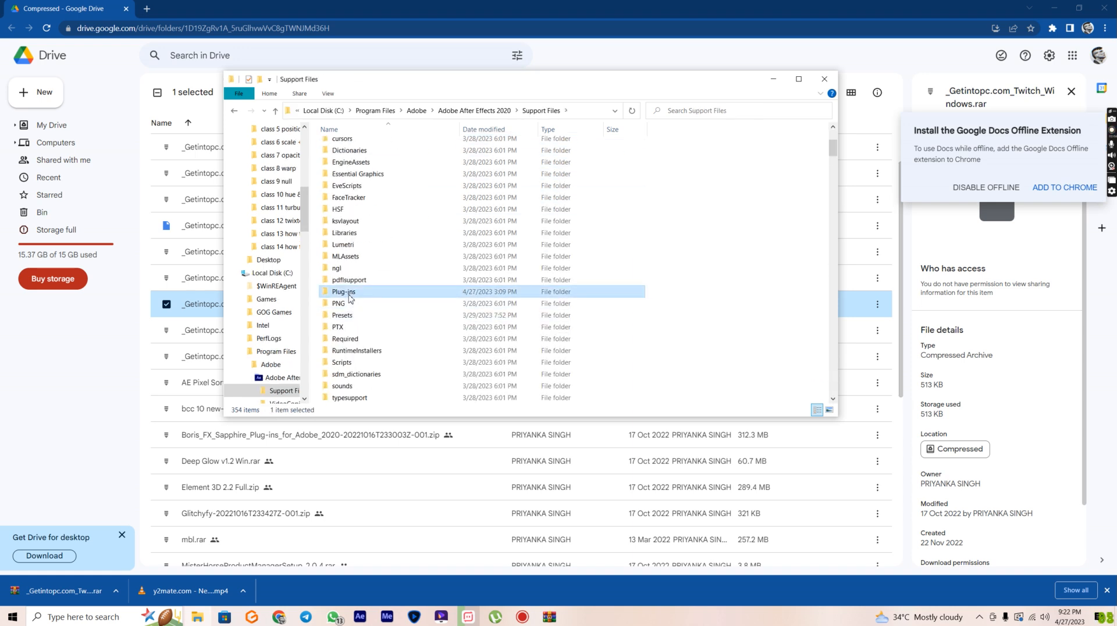
double_click(354, 292)
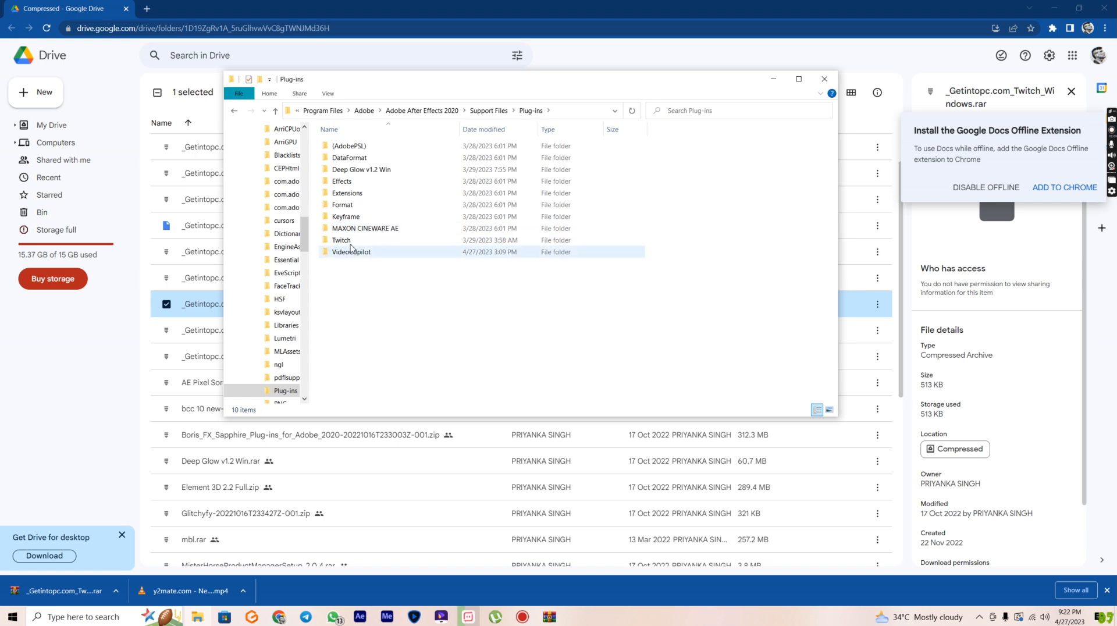
Step: Check the Twitch and Deep Glow v1.2 Win folders, then minimize Explorer and Chrome
left_click(348, 241)
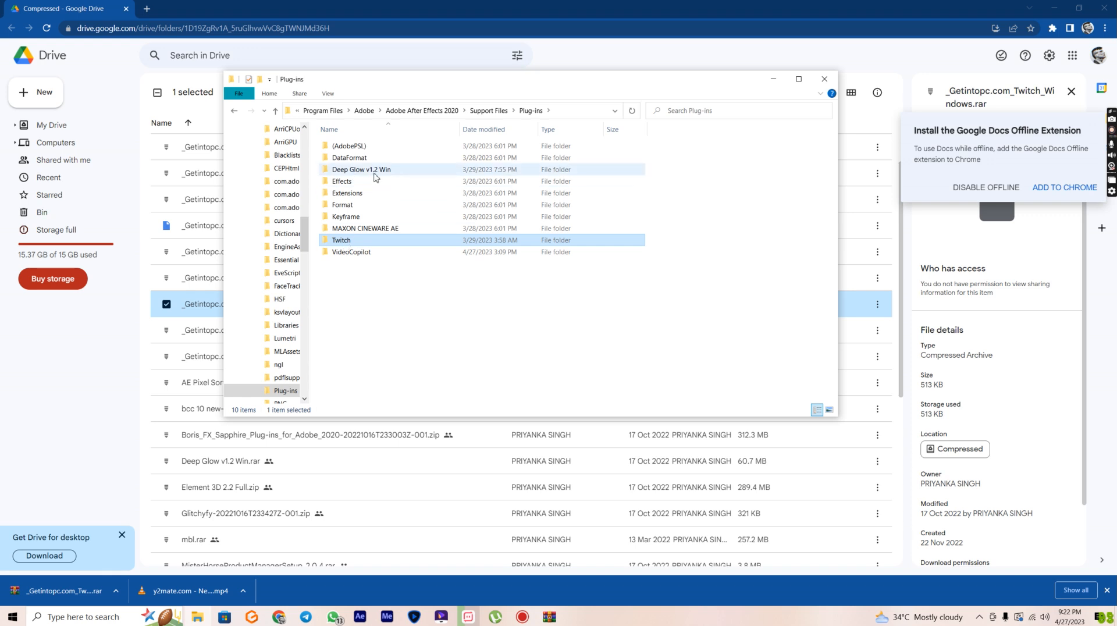
left_click(357, 175)
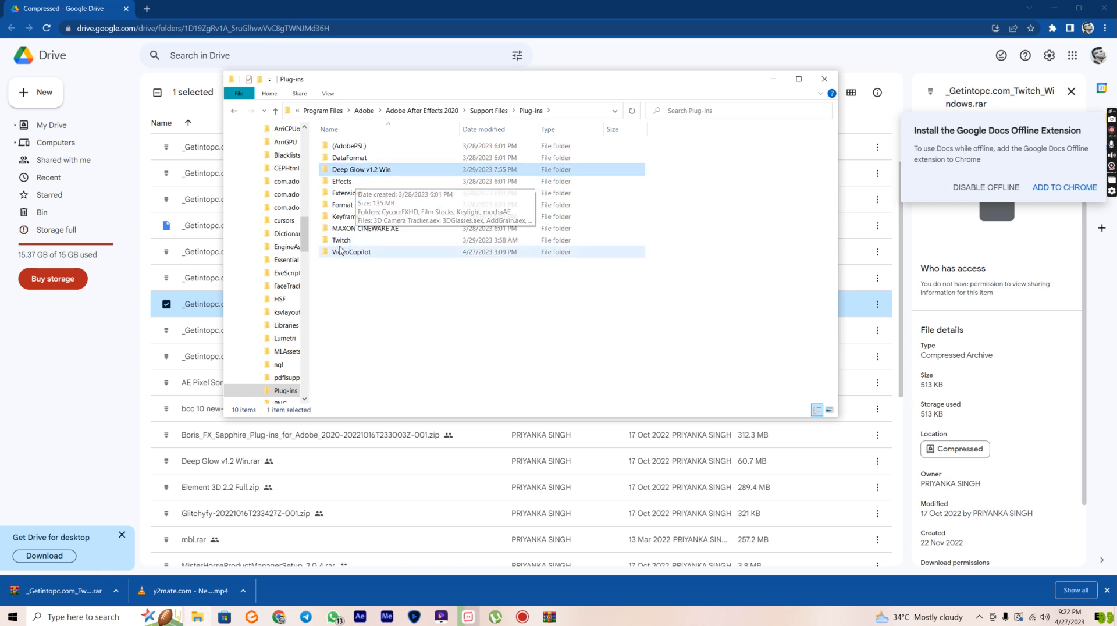
left_click(351, 242)
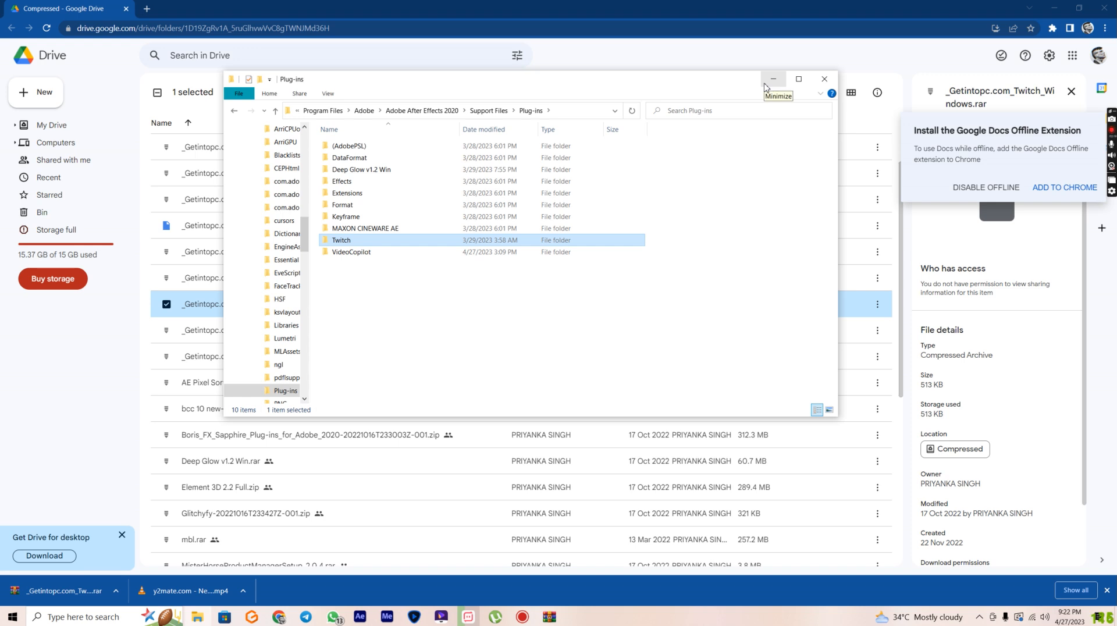
left_click(773, 80)
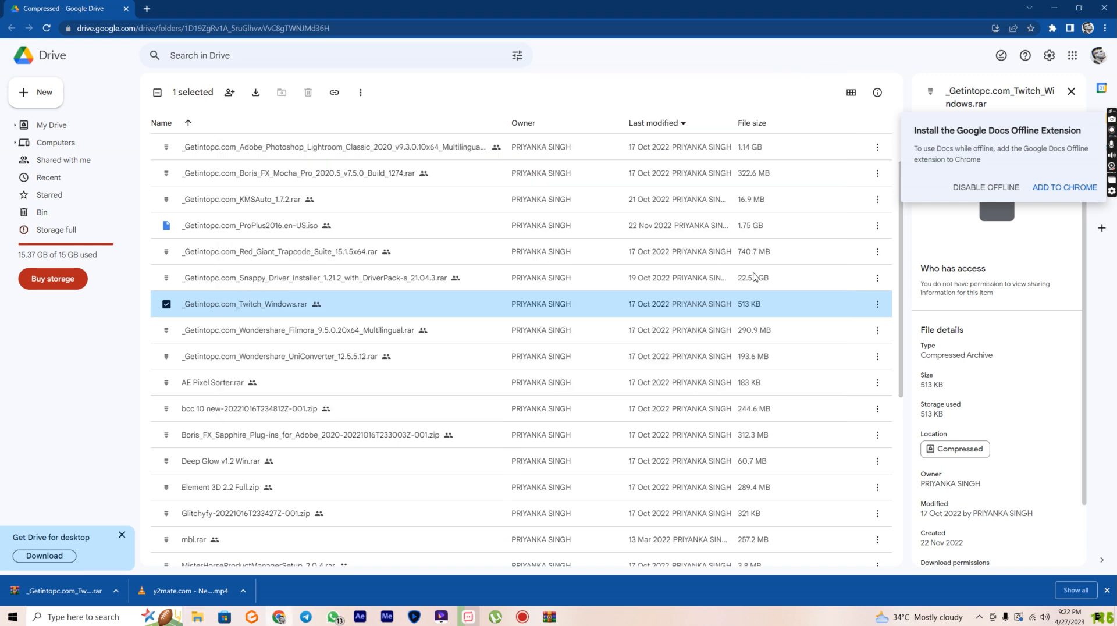
left_click(1064, 13)
Step: Apply Video Copilot Twitch to the top Lilly Comp 11 layer and preview the transition
mouse_move(456, 447)
left_mouse_down()
mouse_move(265, 450)
mouse_move(472, 451)
left_mouse_up()
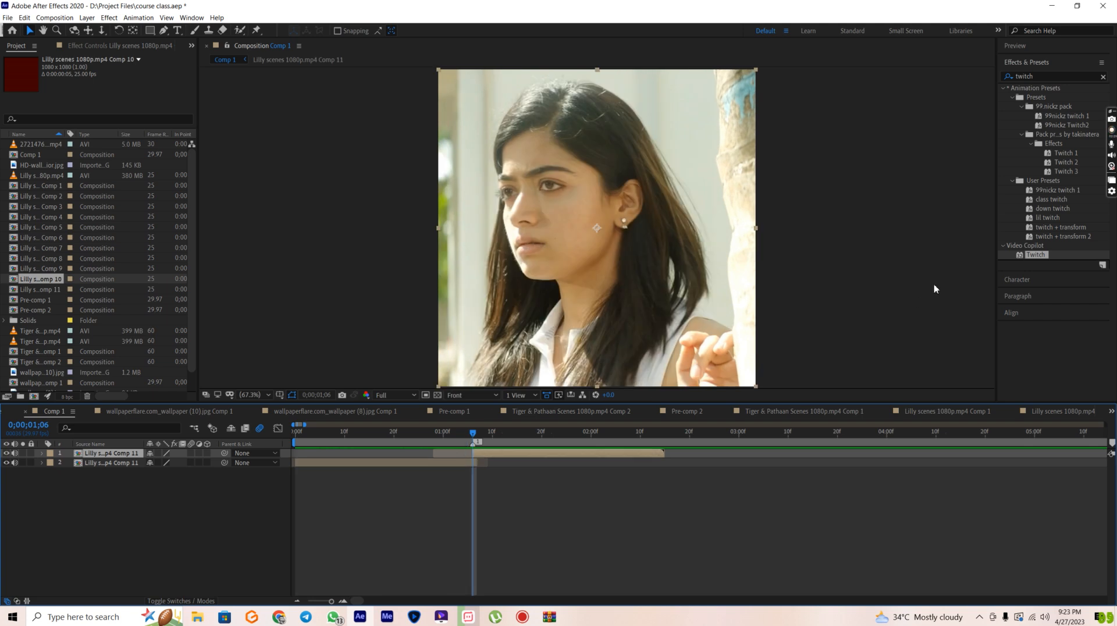
double_click(1040, 256)
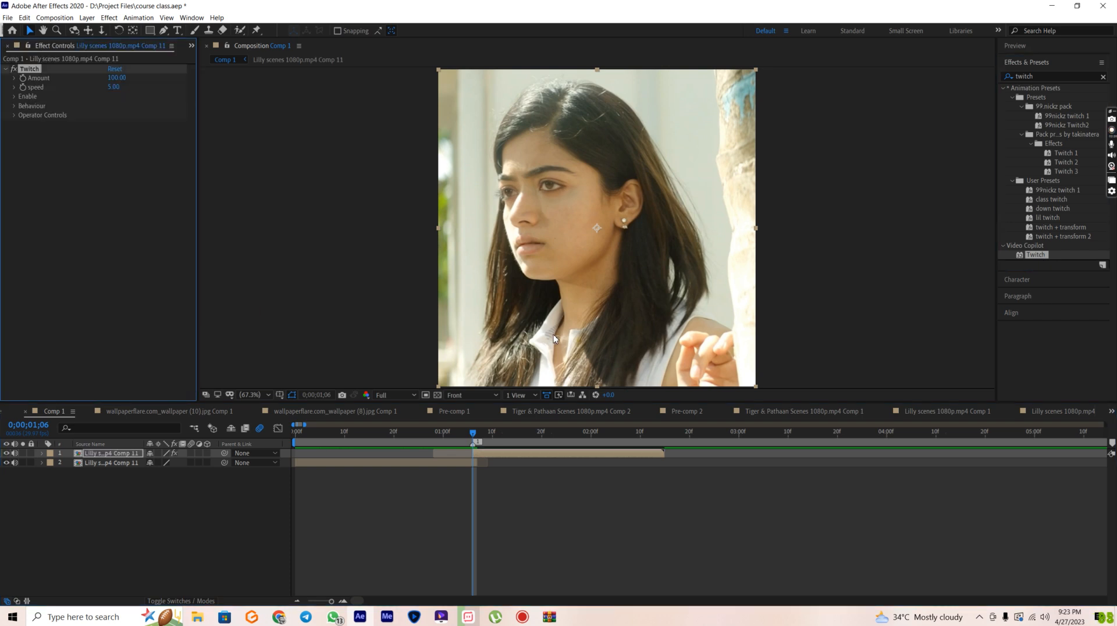
left_click(840, 309)
left_click_drag(1035, 254, 485, 452)
left_click(131, 215)
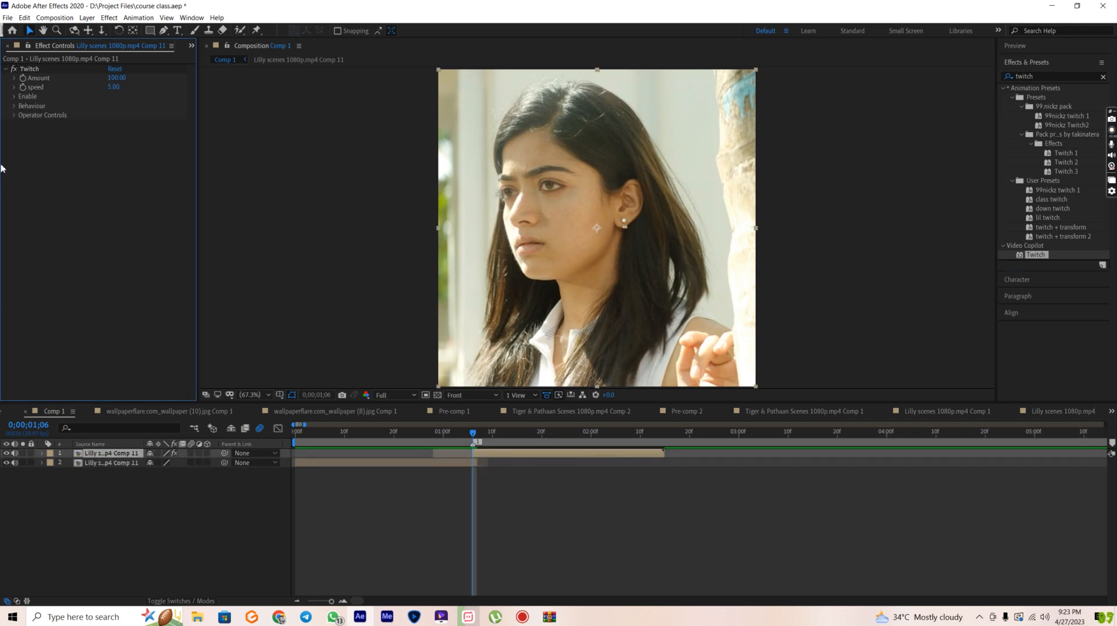
left_click(474, 436)
key("space")
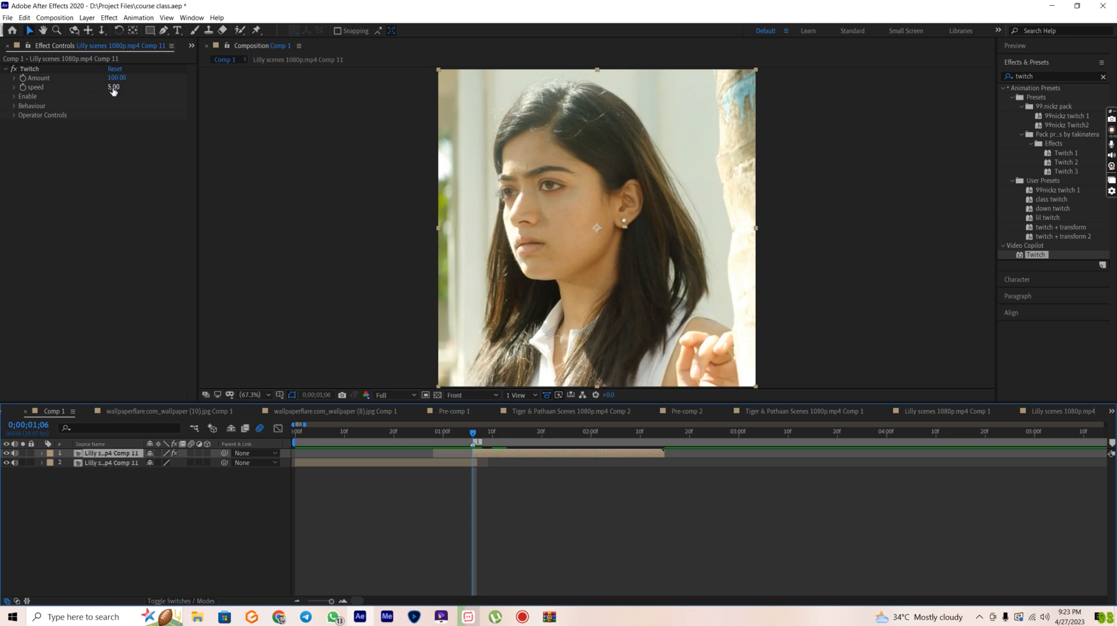
Step: Under Twitch Enable, turn Blur and Color off, raise Amount to 143, and enable Slide
left_click(14, 99)
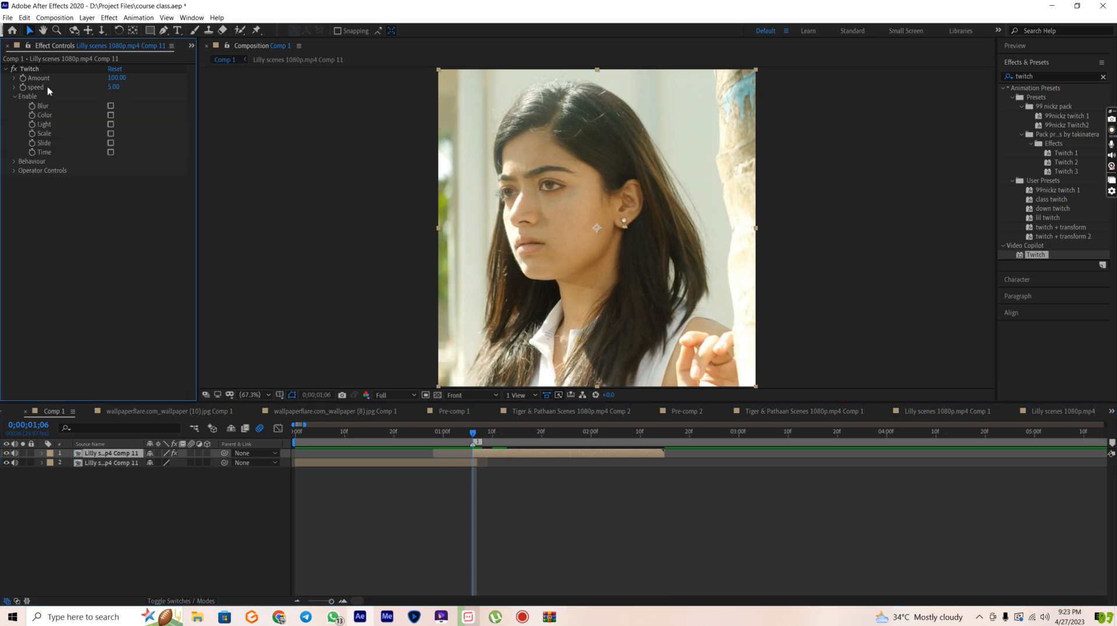
left_click(110, 105)
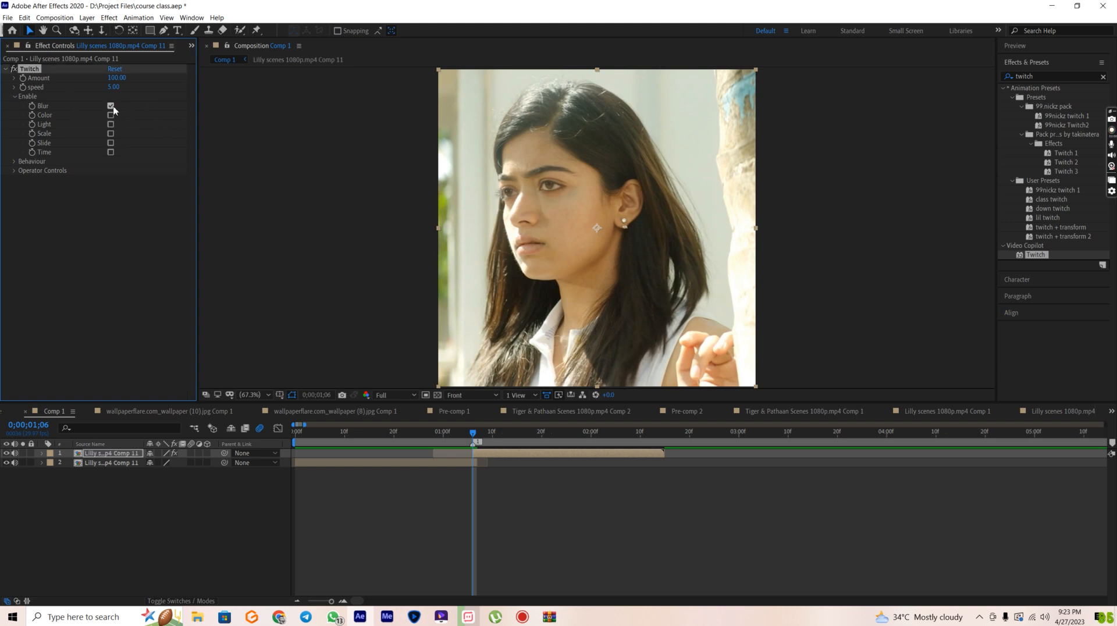
left_click(111, 107)
left_click(110, 107)
left_click(110, 116)
left_click_drag(116, 78, 141, 78)
left_click(111, 142)
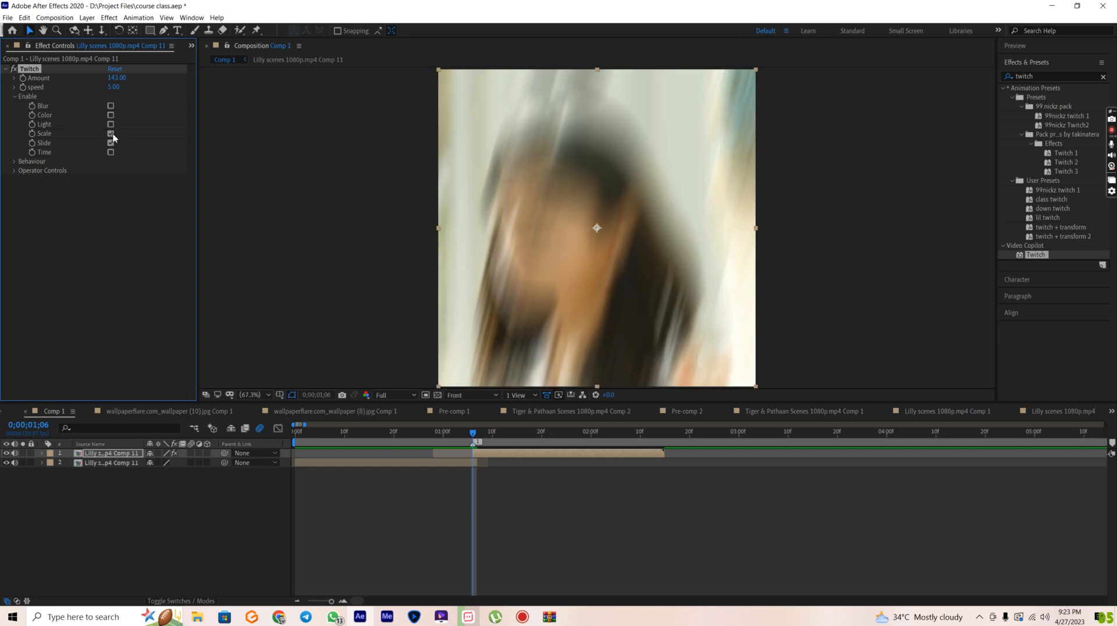
Step: Turn off Scale and Blur and enable Slide, toggling it to compare
left_click(111, 134)
left_click(110, 106)
left_click(110, 152)
left_click(111, 143)
left_click(110, 143)
left_click(110, 143)
Step: Expand Operator Controls and test the Light operation, leaving it off
left_click(17, 162)
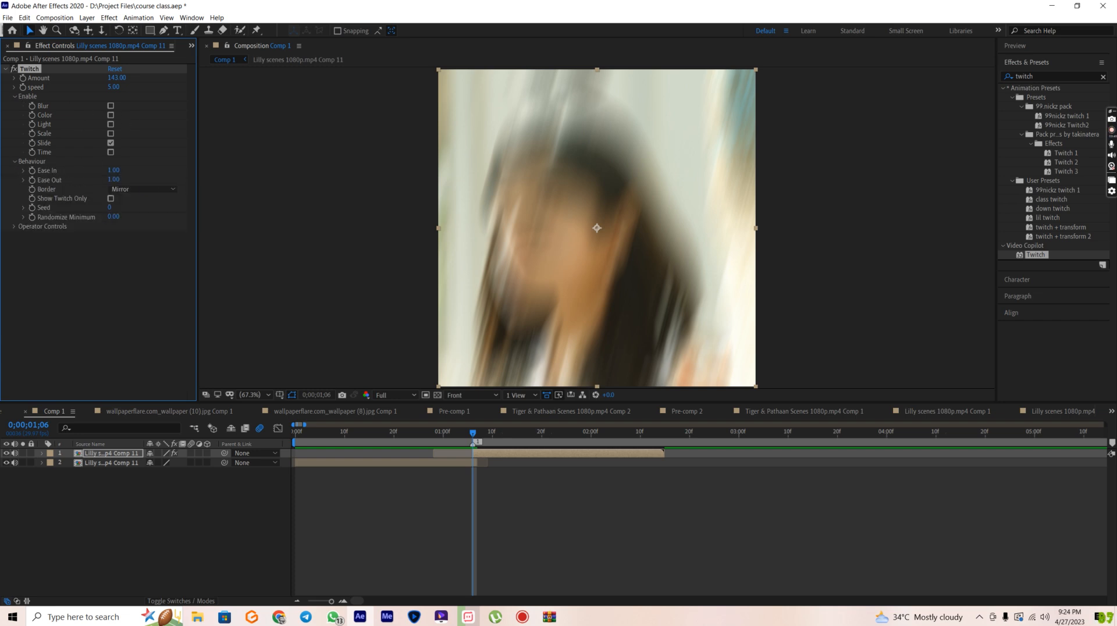
left_click(15, 161)
left_click(15, 171)
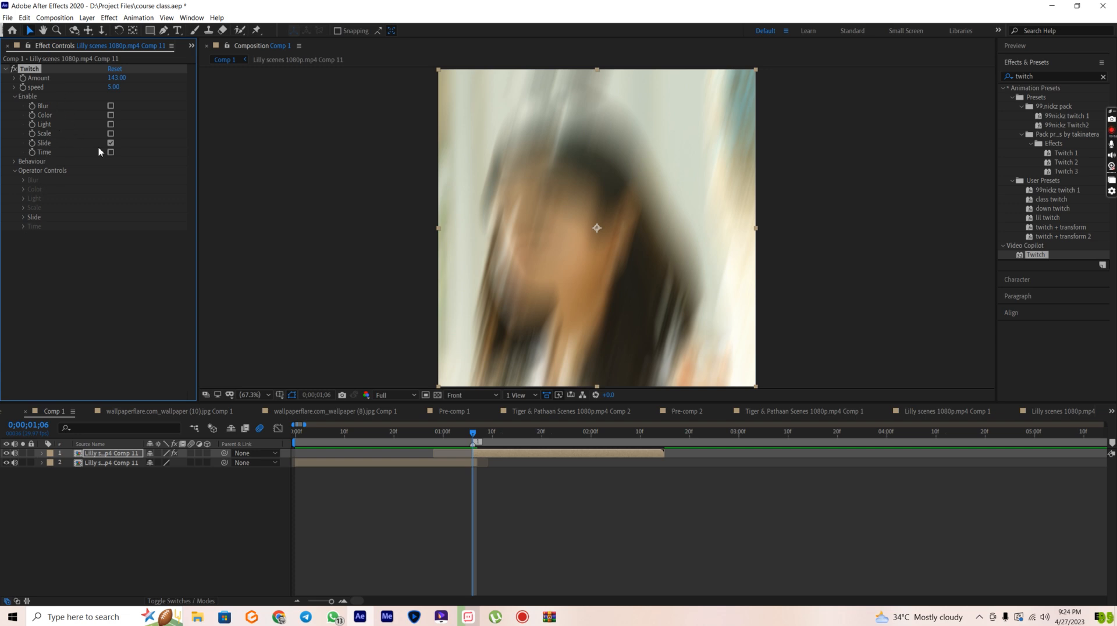
left_click(111, 124)
left_click(110, 123)
Step: Expand the Slide settings and set Slide Amount to 50
left_click(23, 217)
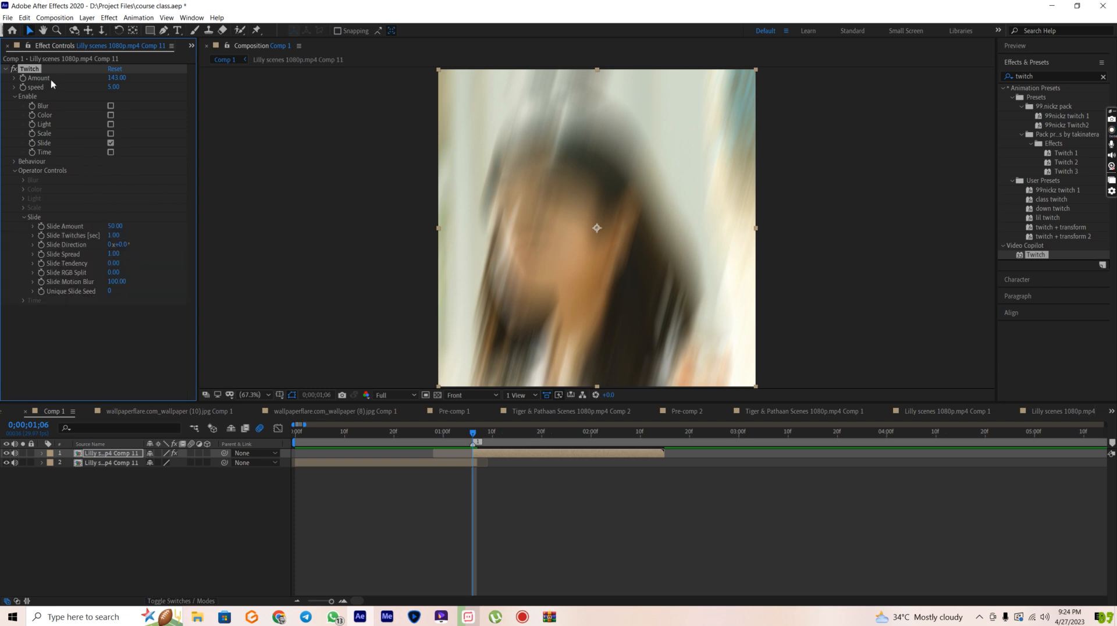
left_click(108, 80)
mouse_move(116, 225)
left_mouse_down()
mouse_move(100, 235)
mouse_move(150, 239)
left_mouse_up()
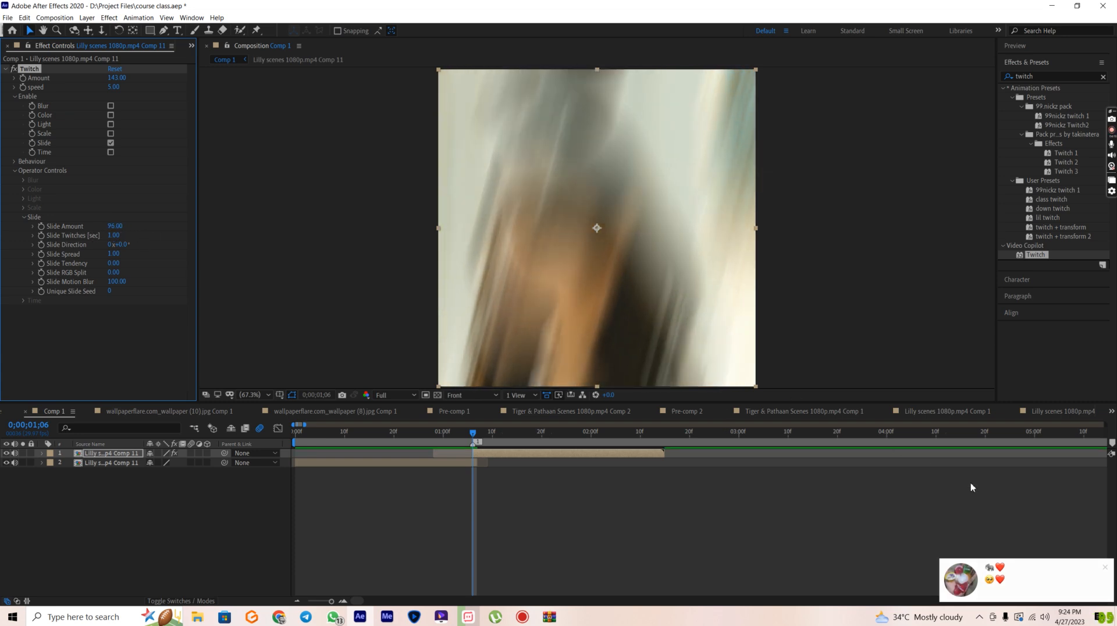
mouse_move(113, 226)
left_mouse_down()
mouse_move(97, 231)
mouse_move(229, 237)
mouse_move(170, 261)
left_mouse_up()
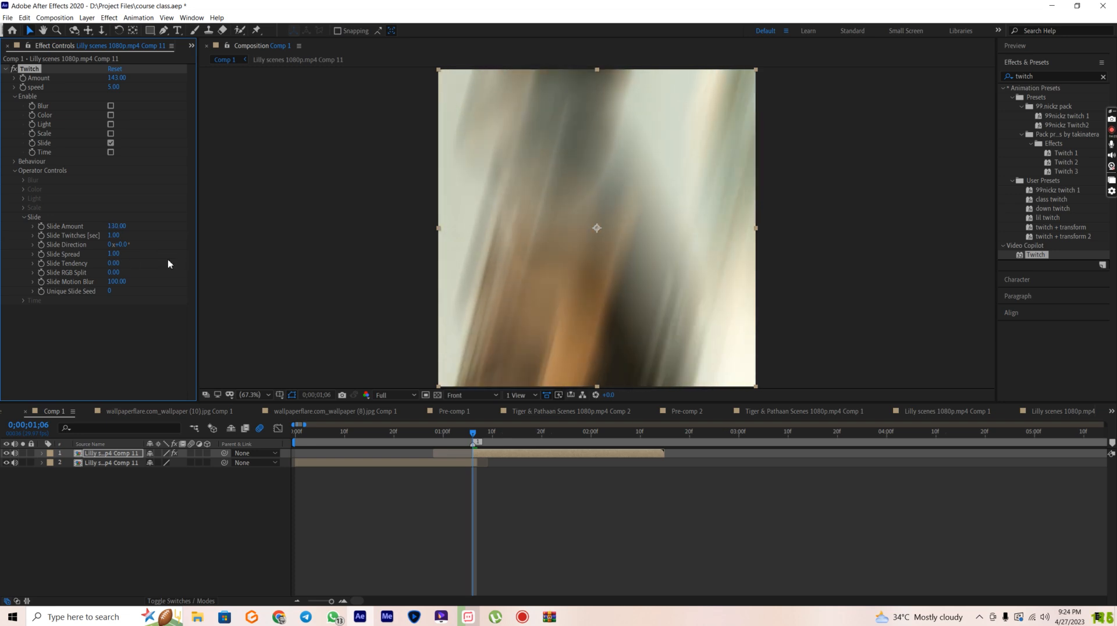
type("50")
key("Return")
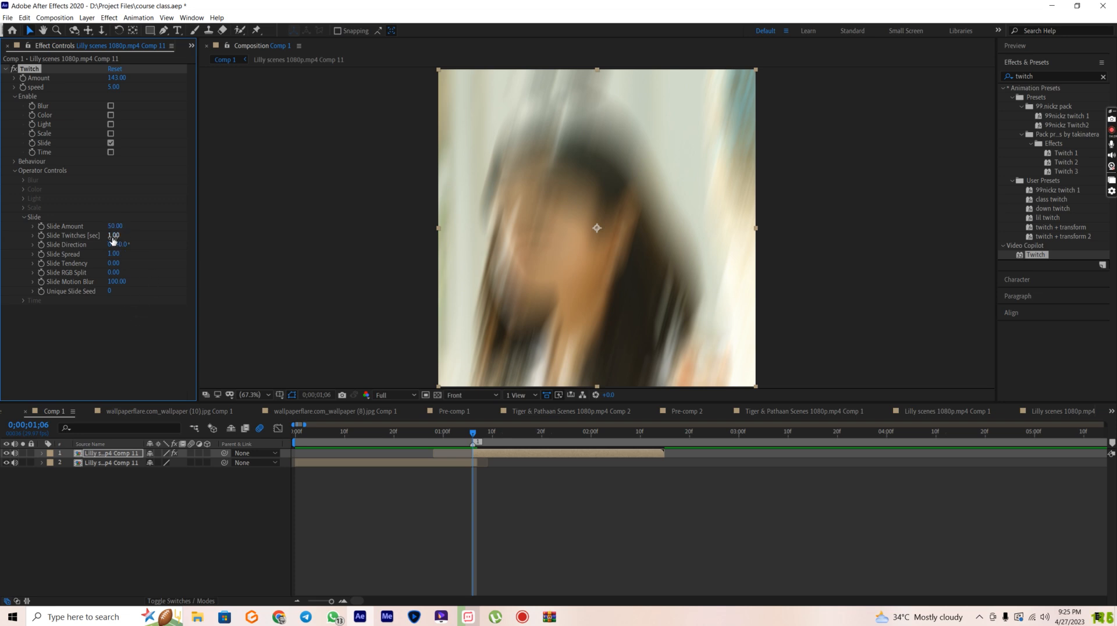
Step: Set Slide Twitches to 1.00
mouse_move(113, 238)
left_mouse_down()
mouse_move(130, 237)
mouse_move(114, 243)
left_mouse_up()
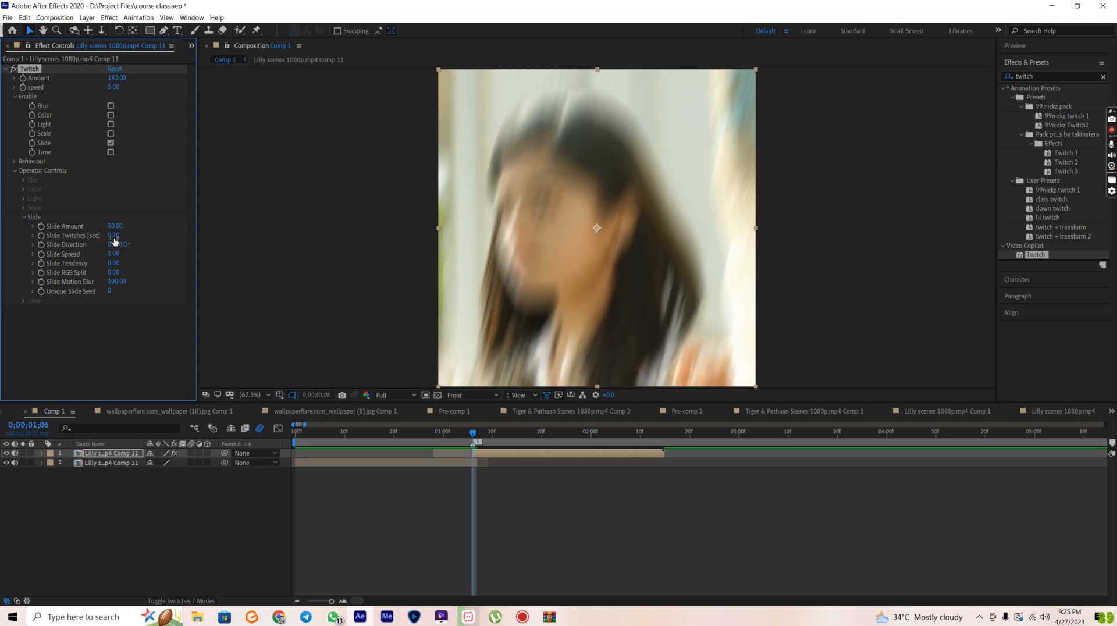
left_click(114, 236)
type("1")
left_click(94, 332)
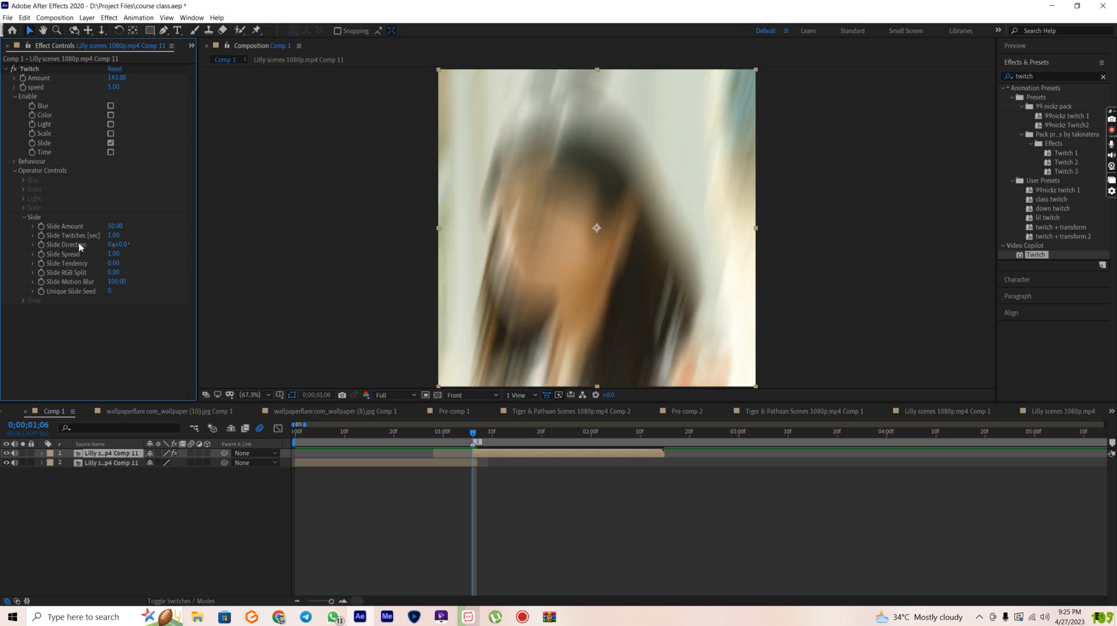
Step: Try Slide Direction 50°/17° and Slide Spread 0, undoing back to 0° and 1.00
mouse_move(120, 245)
left_mouse_down()
mouse_move(150, 255)
mouse_move(102, 266)
mouse_move(139, 270)
mouse_move(112, 263)
left_mouse_up()
mouse_move(120, 244)
left_mouse_down()
mouse_move(132, 248)
mouse_move(123, 254)
left_mouse_up()
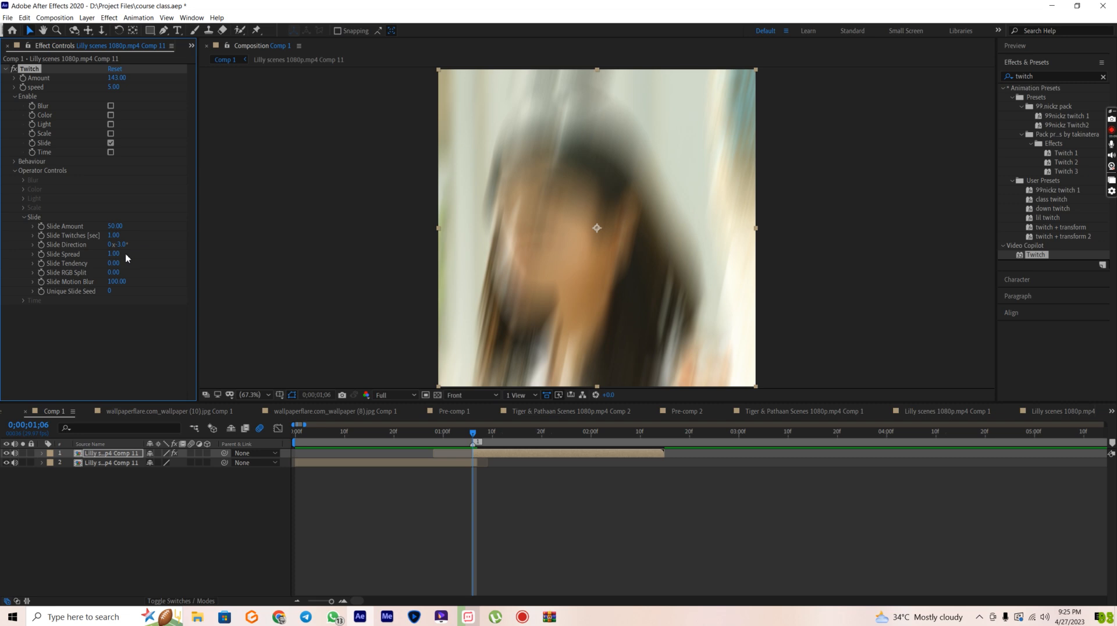
key("ctrl+z")
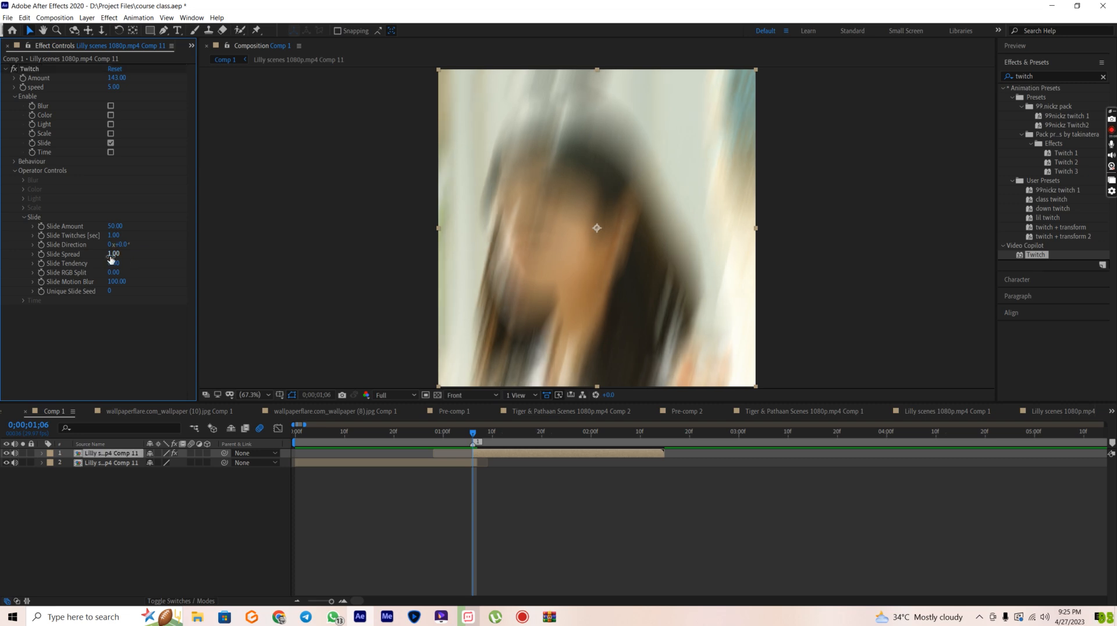
left_click_drag(111, 260, 245, 255)
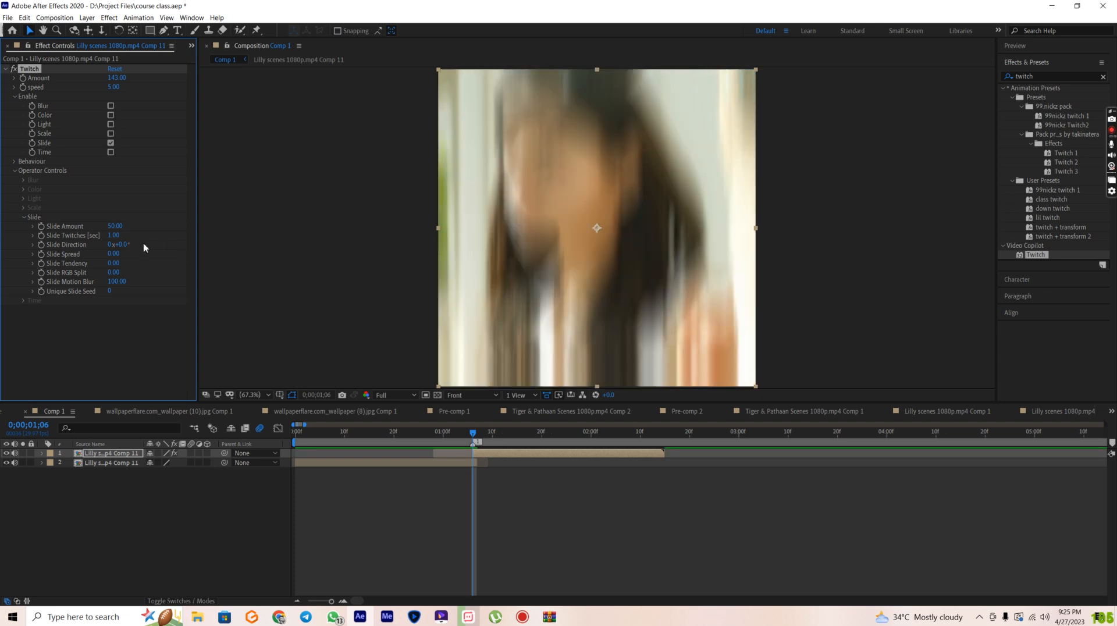
key("ctrl+z")
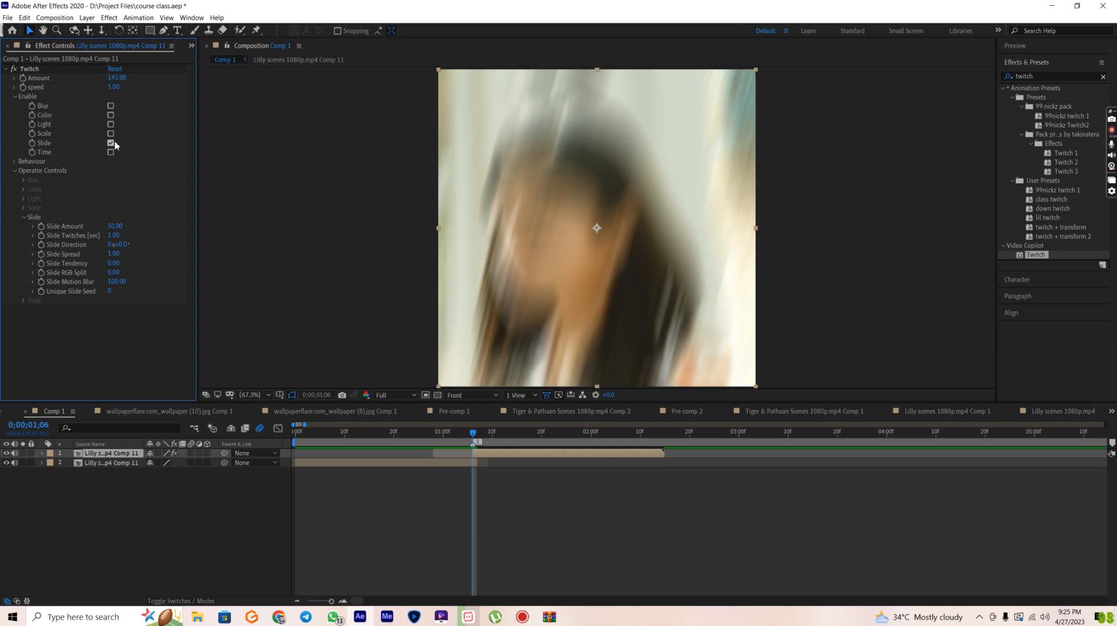
Step: Set Twitch Amount to 60 and speed to 35, keeping Blur off
left_click(116, 78)
left_click(67, 90)
left_click(116, 78)
type("60")
key("Return")
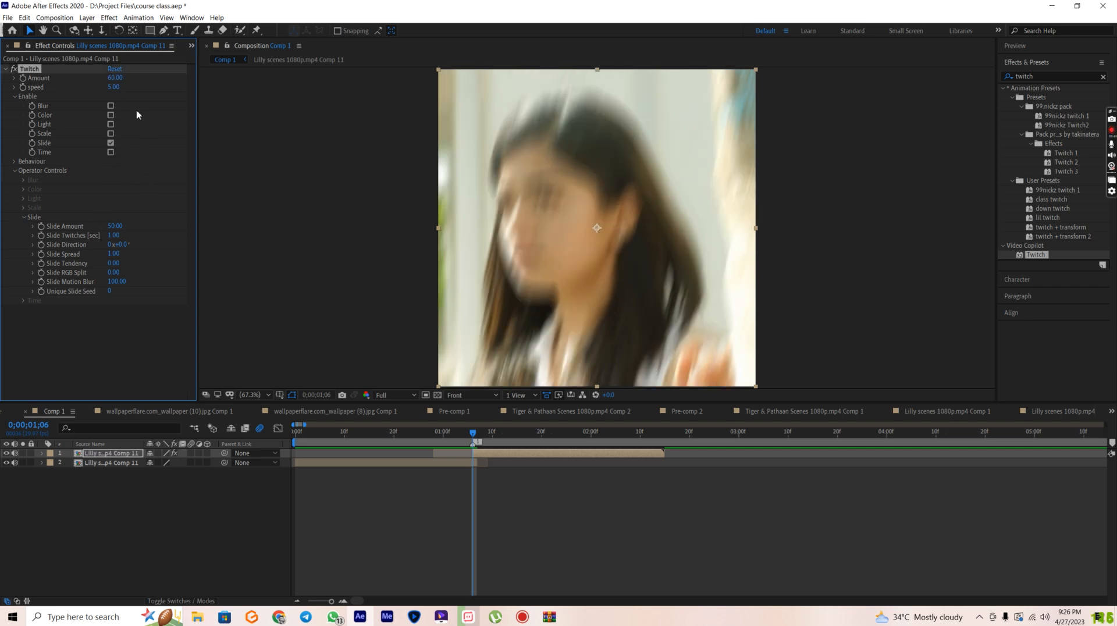
left_click(116, 87)
type("35")
left_click(111, 105)
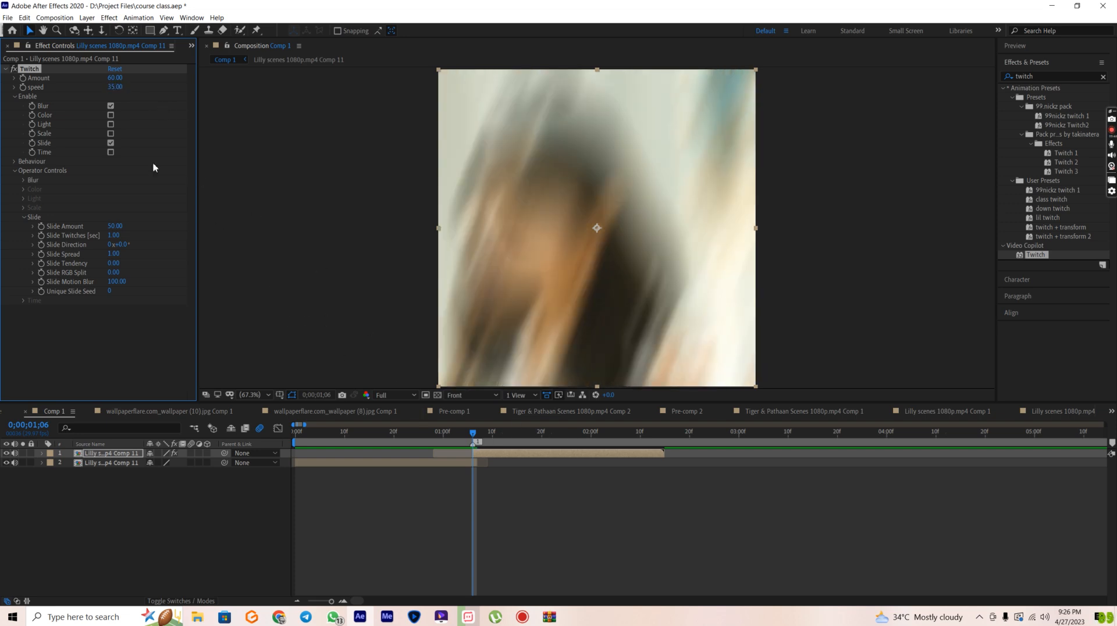
left_click(111, 106)
Step: Set Slide Twitches to 0.60 and Slide Motion Blur to 70
left_click(113, 236)
type("0.6")
key("Return")
left_click(115, 282)
type("70")
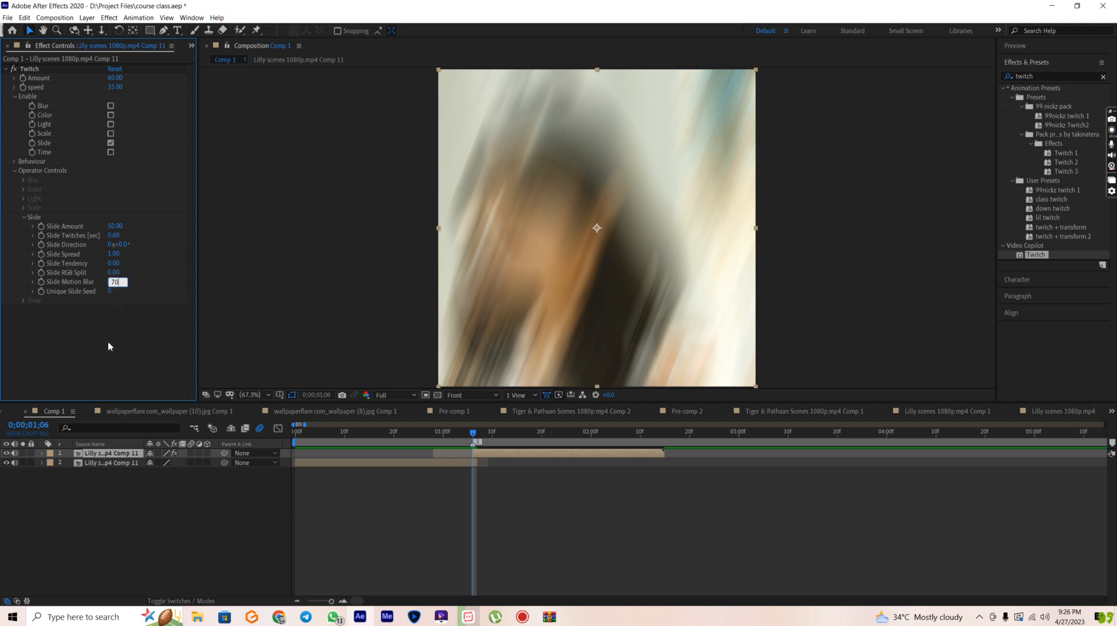
key("Return")
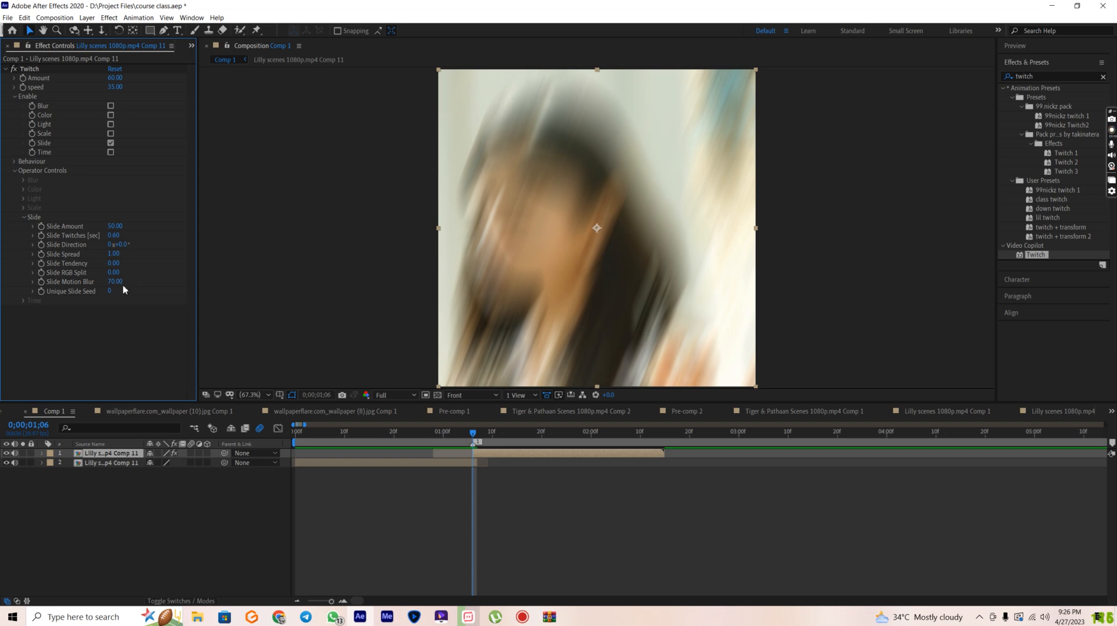
mouse_move(115, 282)
left_mouse_down()
mouse_move(218, 291)
mouse_move(130, 290)
left_mouse_up()
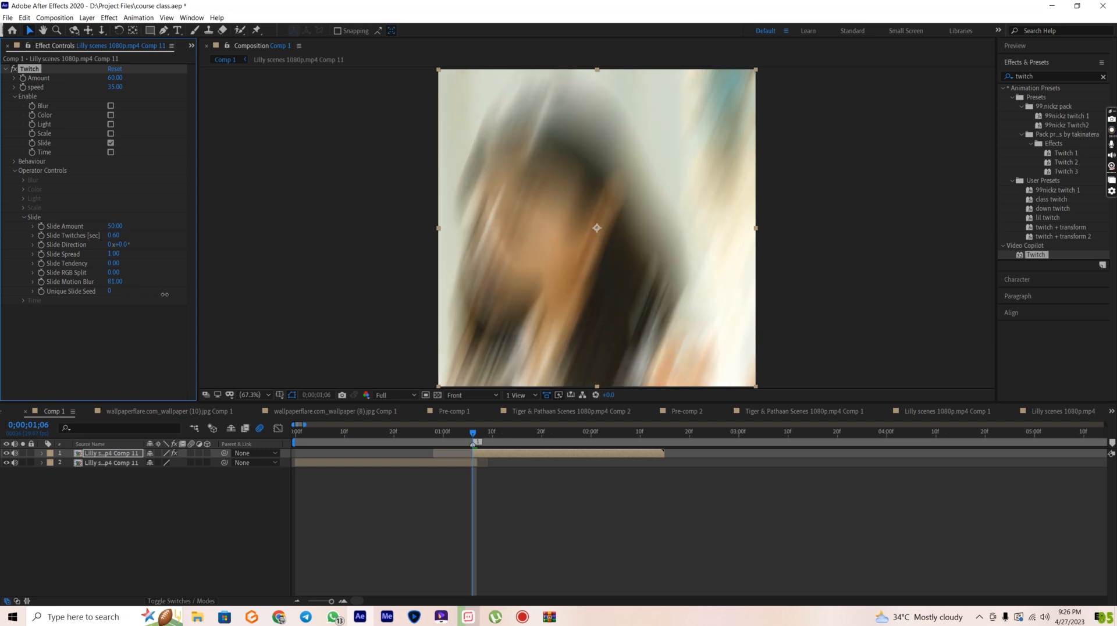
left_click(116, 282)
type("70")
left_click(120, 326)
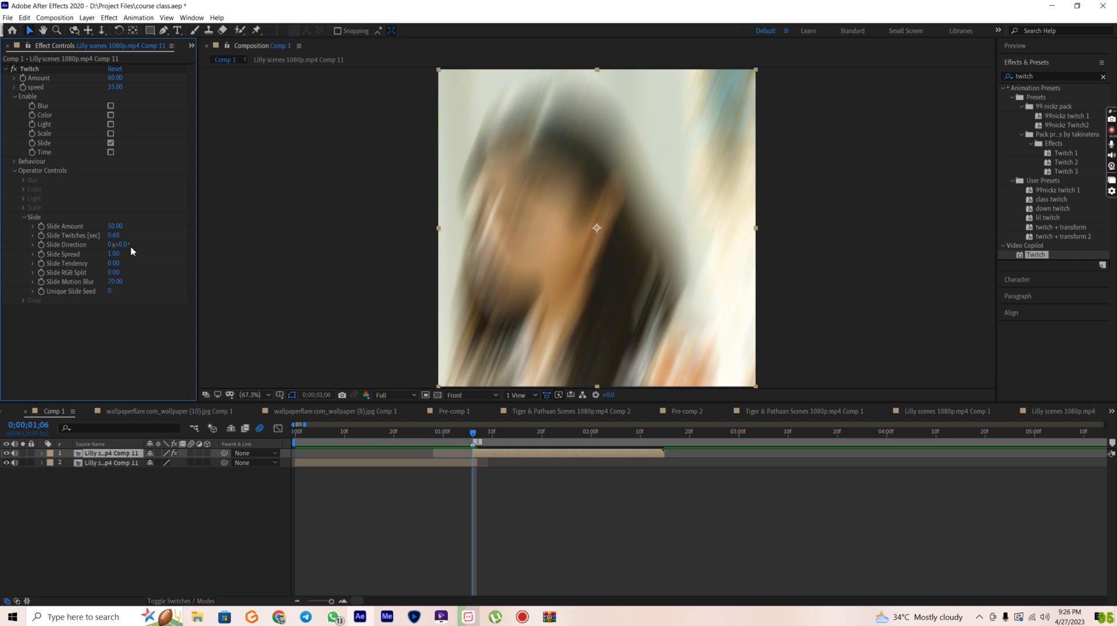
Step: Keep Slide Amount at 50 and set a keyframe on Twitch Amount
left_click(118, 231)
left_click(77, 306)
left_click(23, 78)
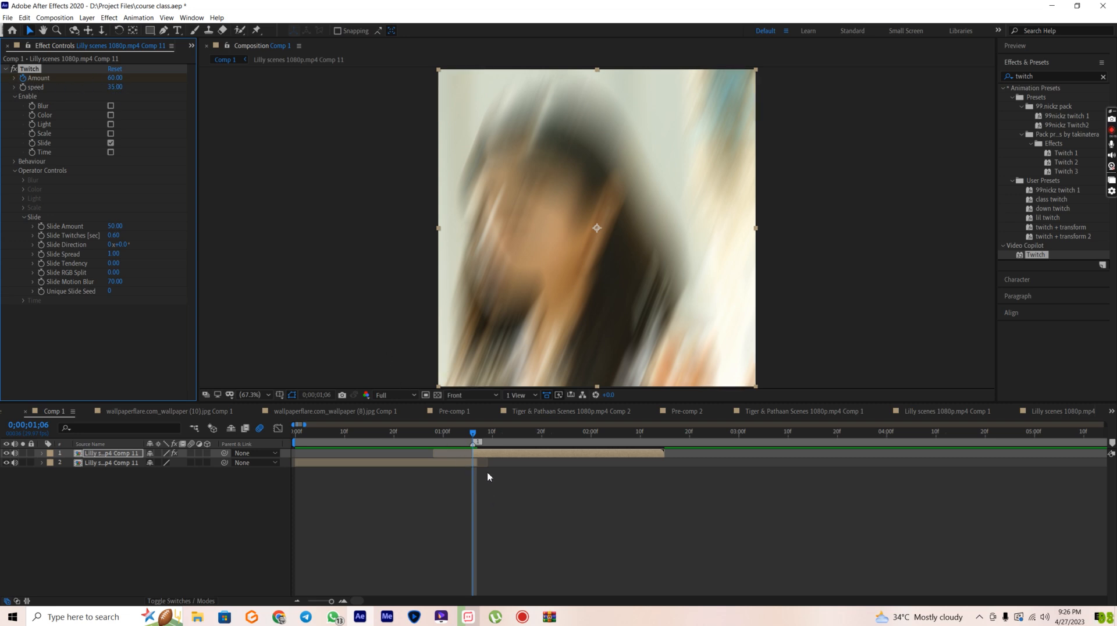
Step: Reveal the keyframed Twitch Amount in the timeline and preview the transition
key("u")
key("Page_Down")
key("Page_Down")
key("Page_Down")
key("Page_Down")
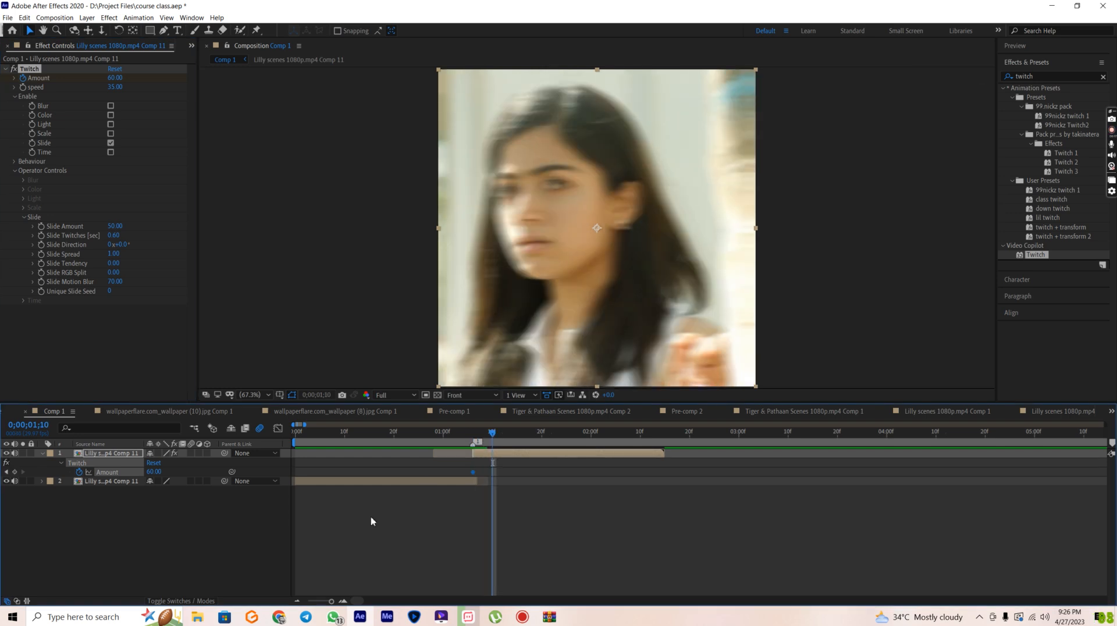
left_click(297, 601)
key("space")
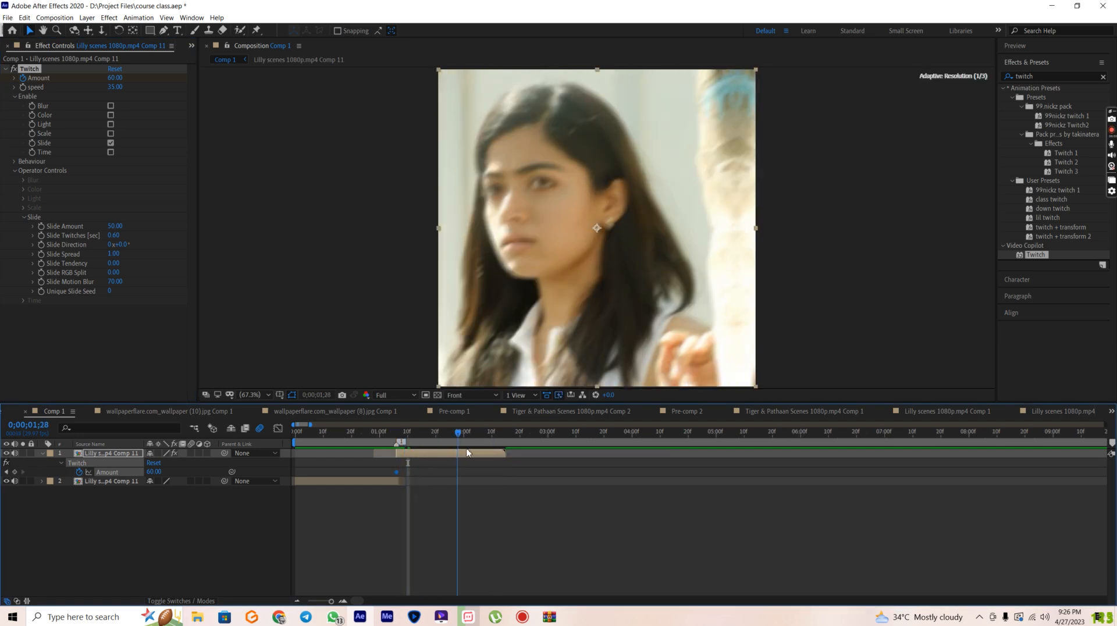
key("space")
left_click(1023, 46)
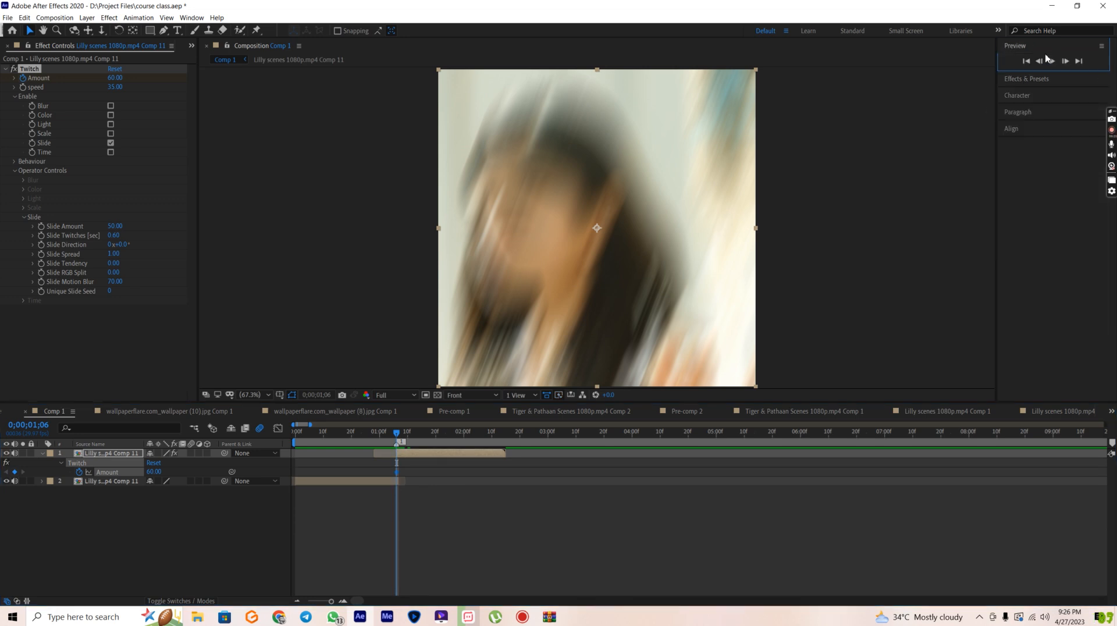
left_click(1052, 61)
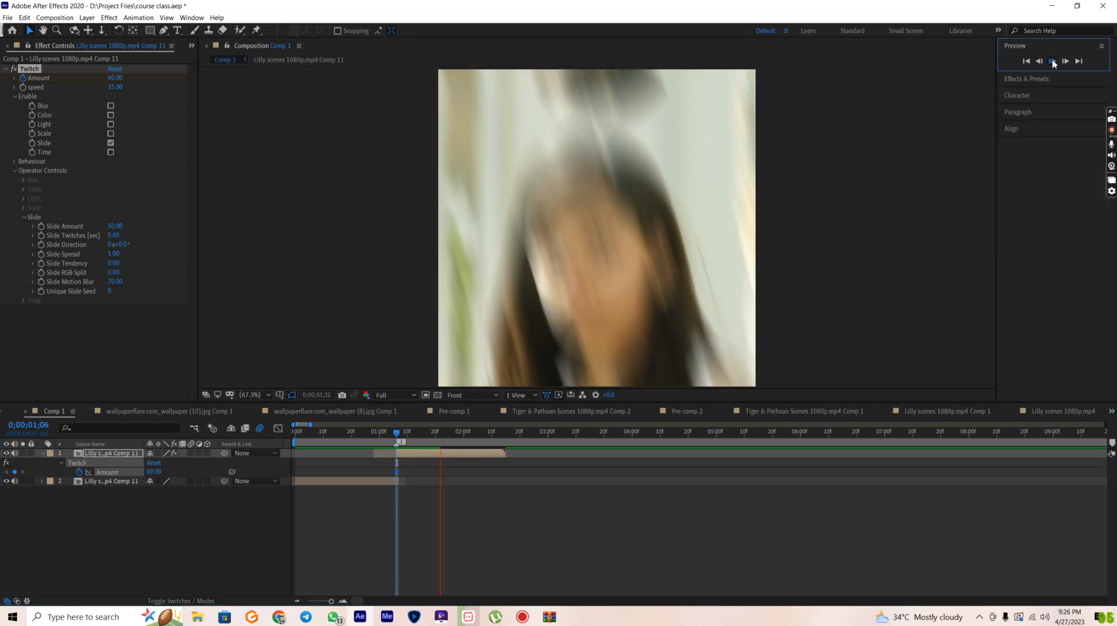
left_click(1052, 61)
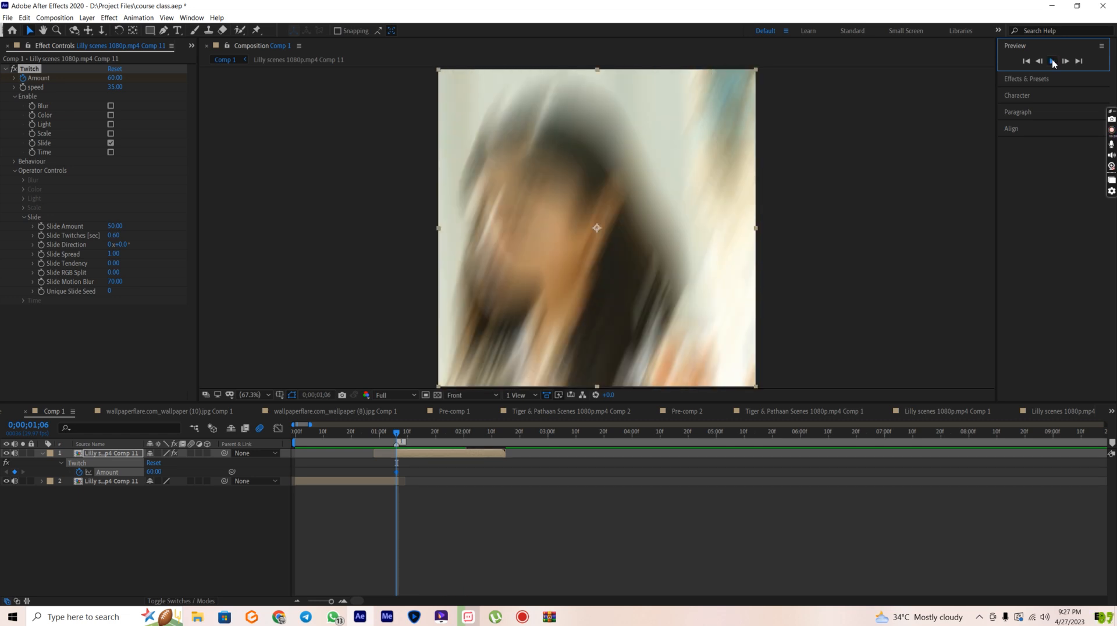
left_click(1052, 61)
key("space")
Step: Try Slide Spread 0 and a 45° Slide Direction, previewing each
left_click_drag(112, 259, 43, 264)
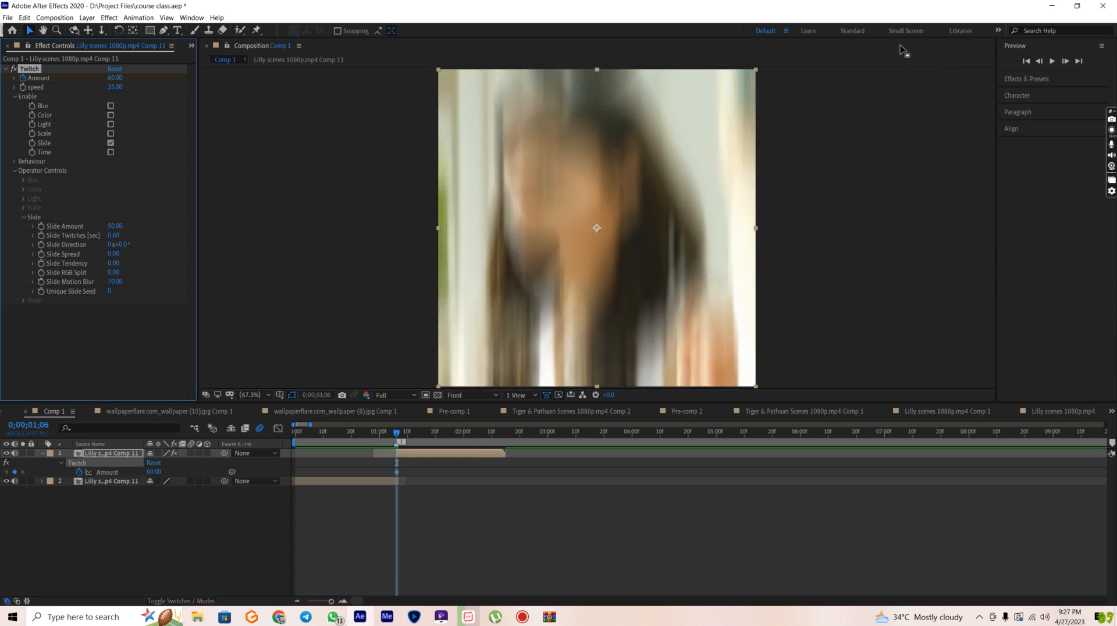
left_click(1053, 61)
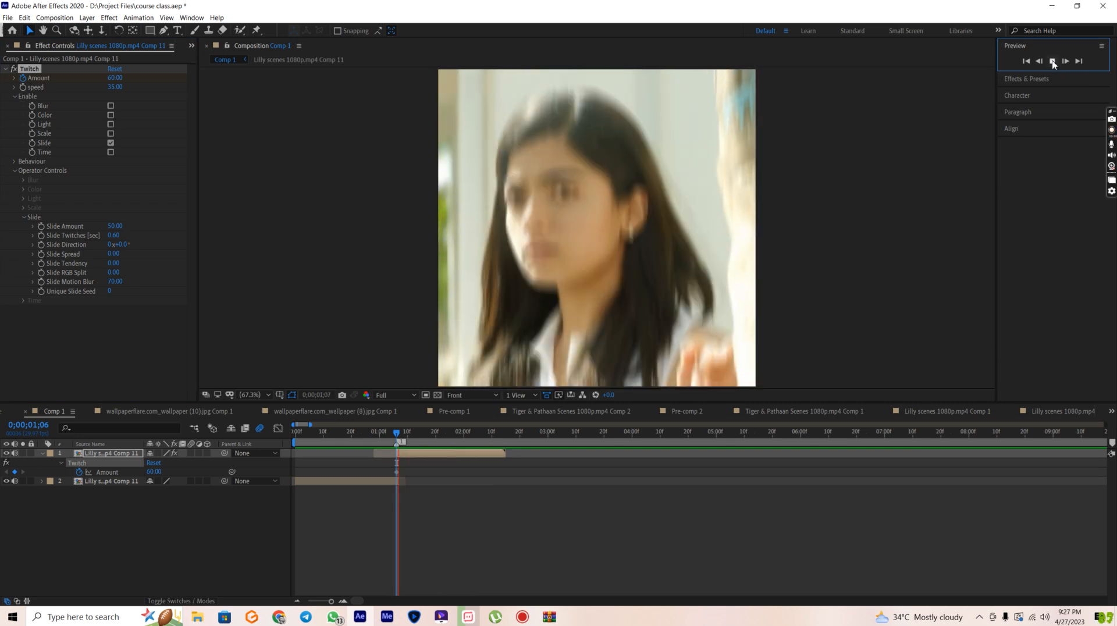
left_click(1053, 61)
left_click(125, 244)
type("45")
key("Return")
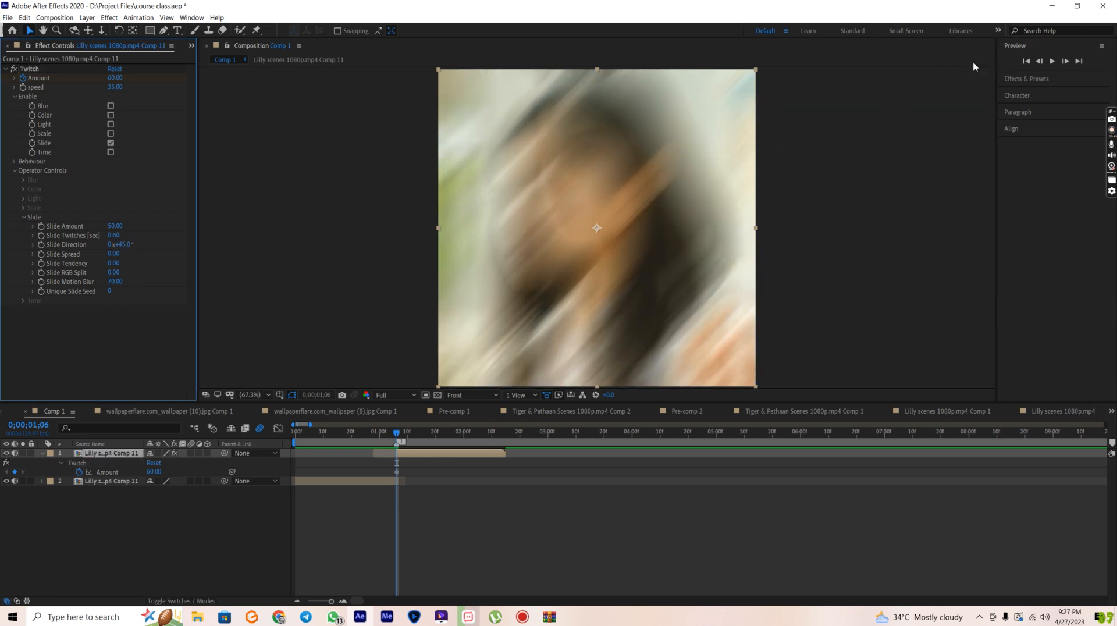
left_click(1052, 61)
left_click(1052, 61)
Step: Try 90° and 180° Slide Directions, previewing each
left_click(122, 245)
type("9")
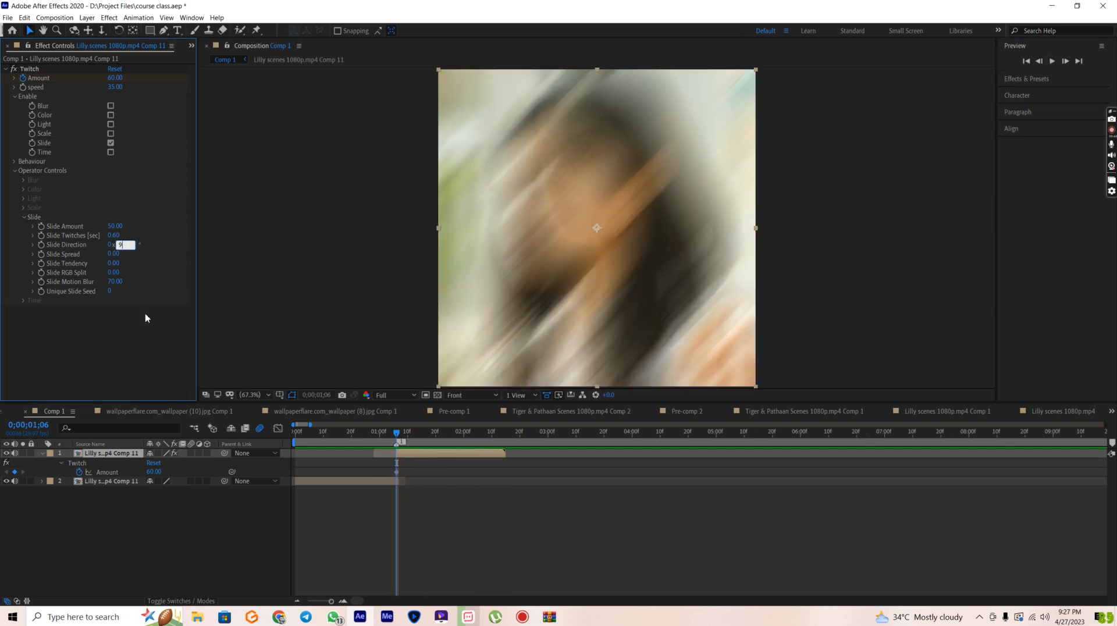
type("0")
key("Return")
left_click(1053, 61)
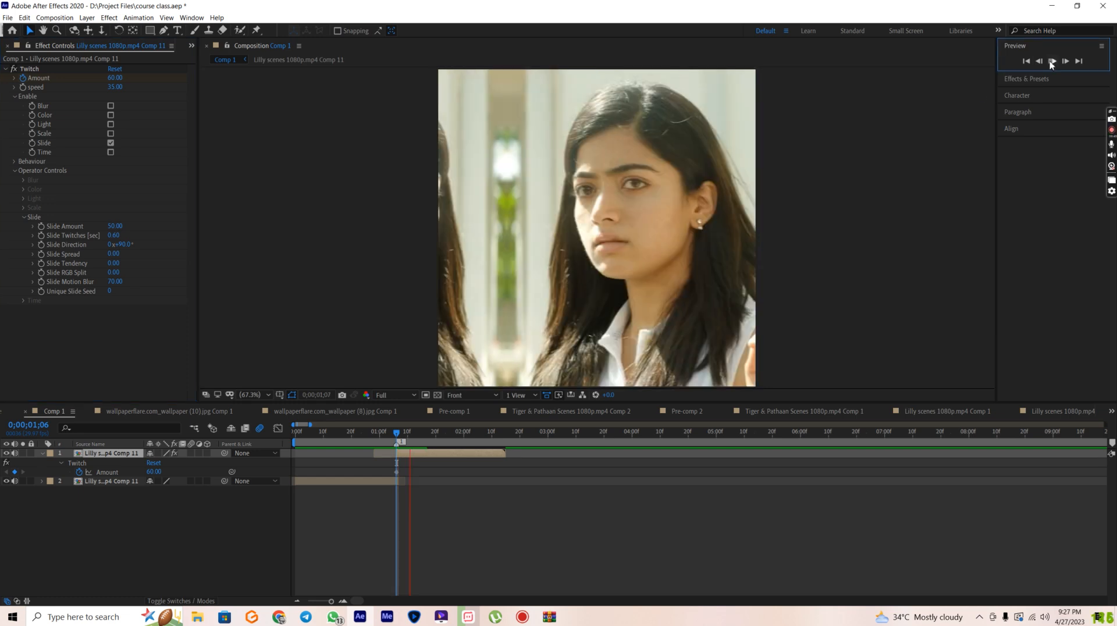
left_click(122, 245)
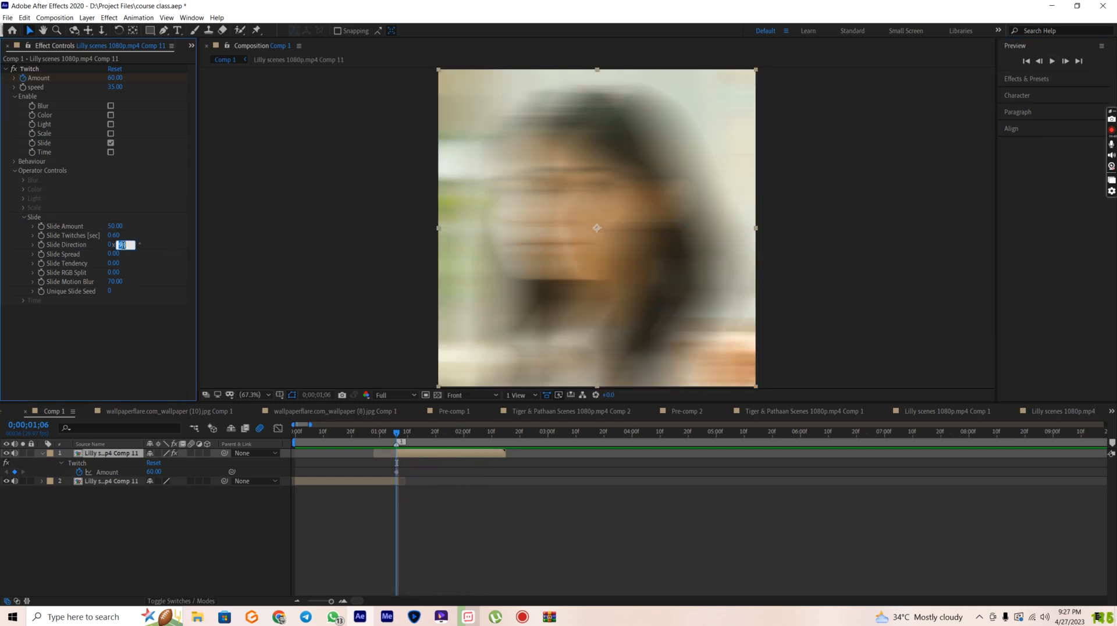
key("Return")
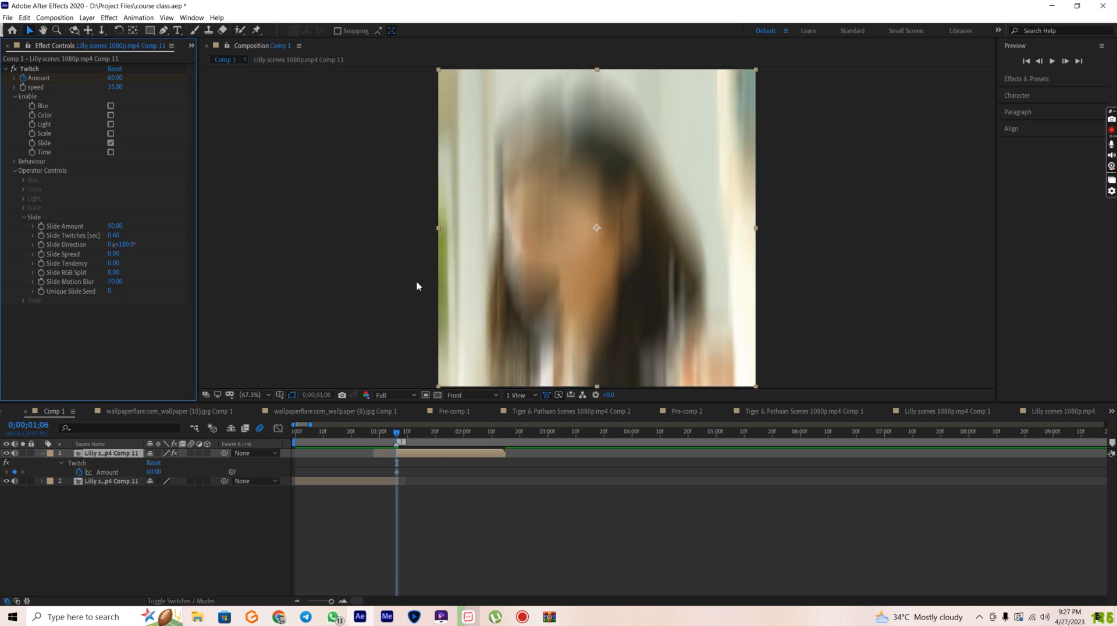
left_click(1052, 62)
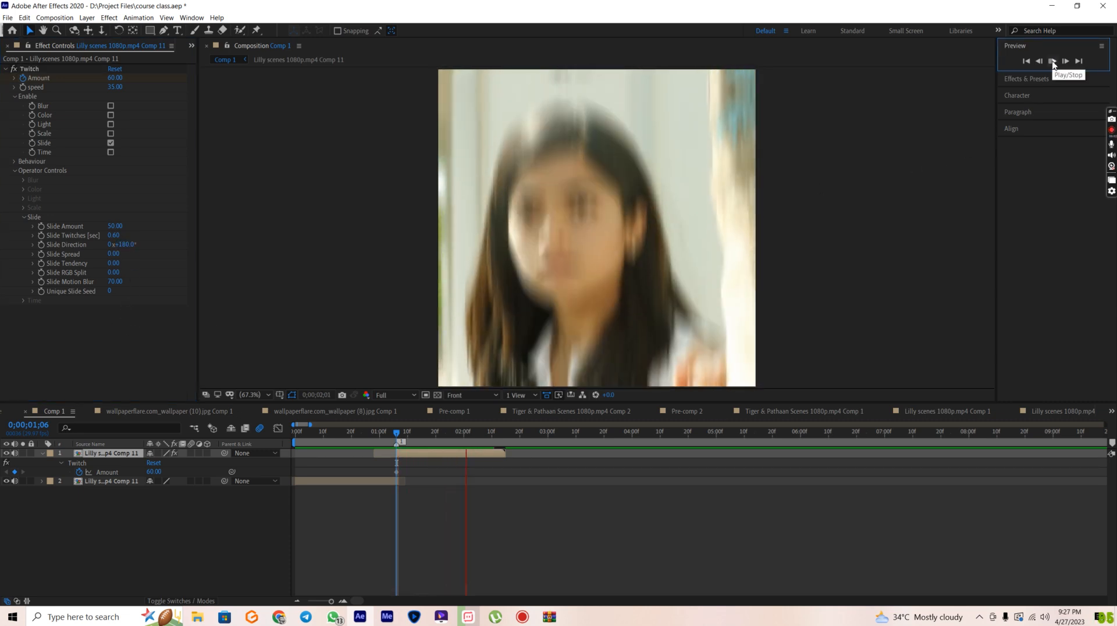
Step: Reset Slide Direction to 0° and Slide Spread to 1, then preview the diagonal transition
left_click(121, 245)
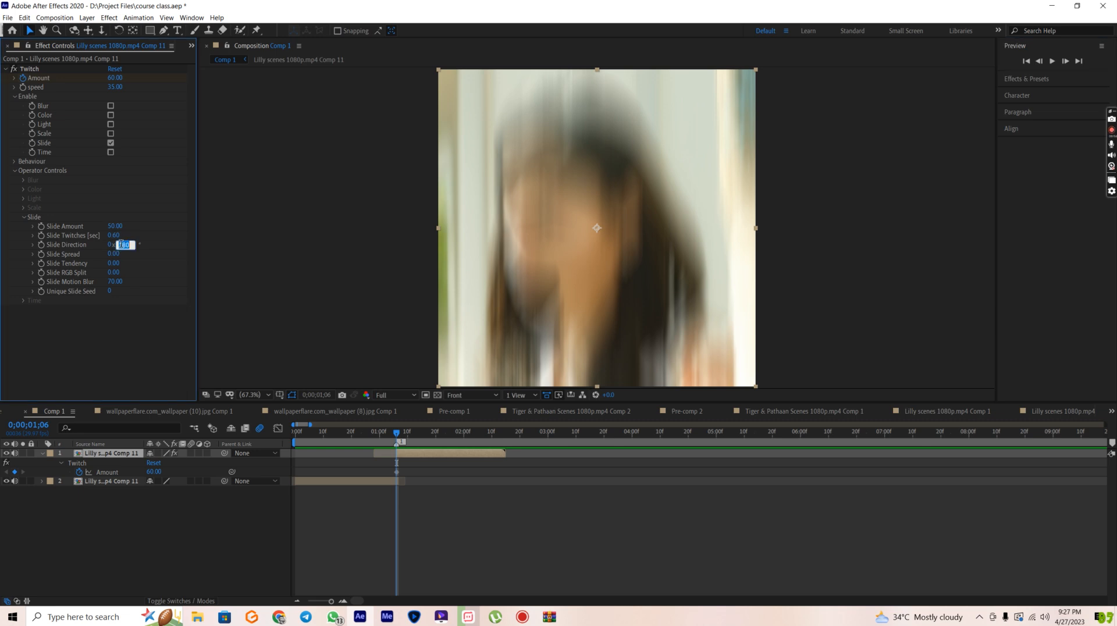
key("Return")
left_click(113, 255)
type("1")
key("Return")
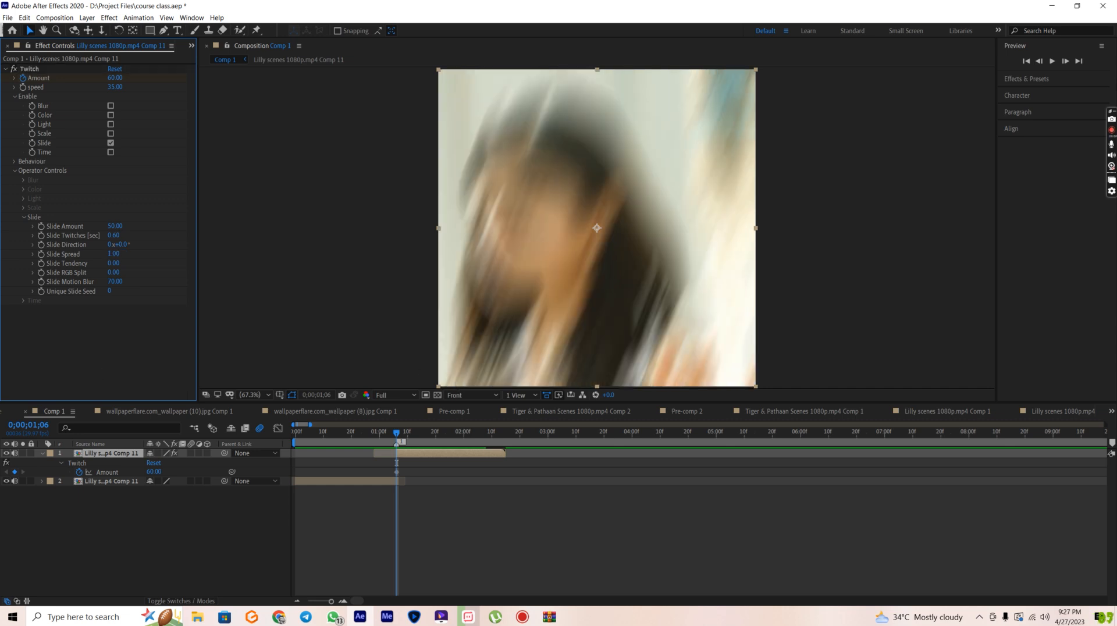
left_click(1052, 62)
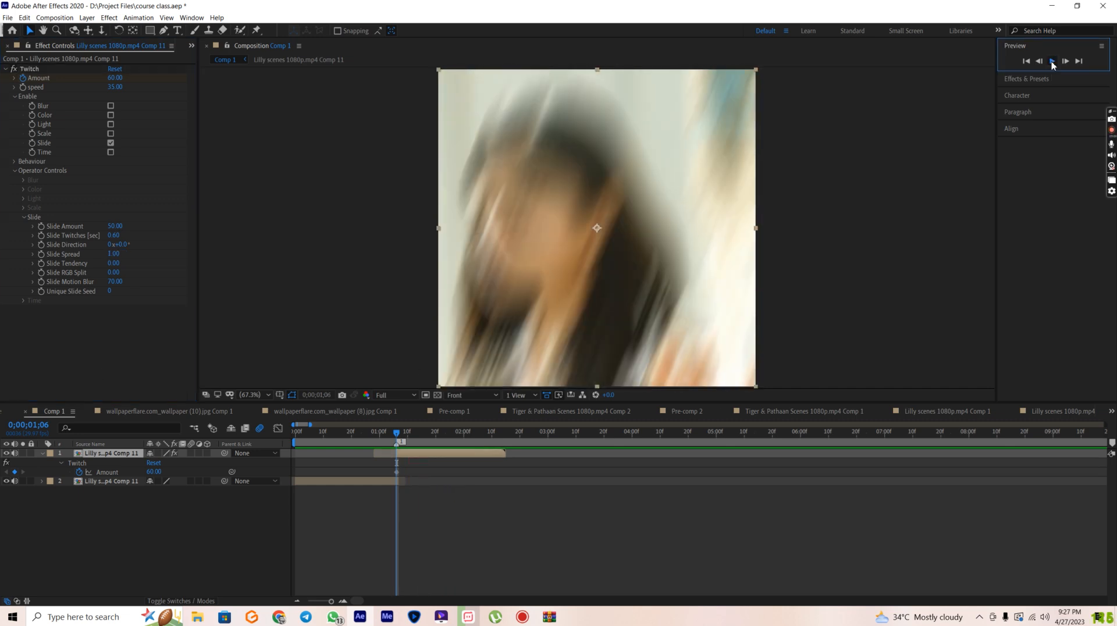
left_click(1053, 61)
Step: Add a Twitch Amount keyframe at 0 where the blur ends and start steepening its ease
left_click_drag(400, 441, 456, 485)
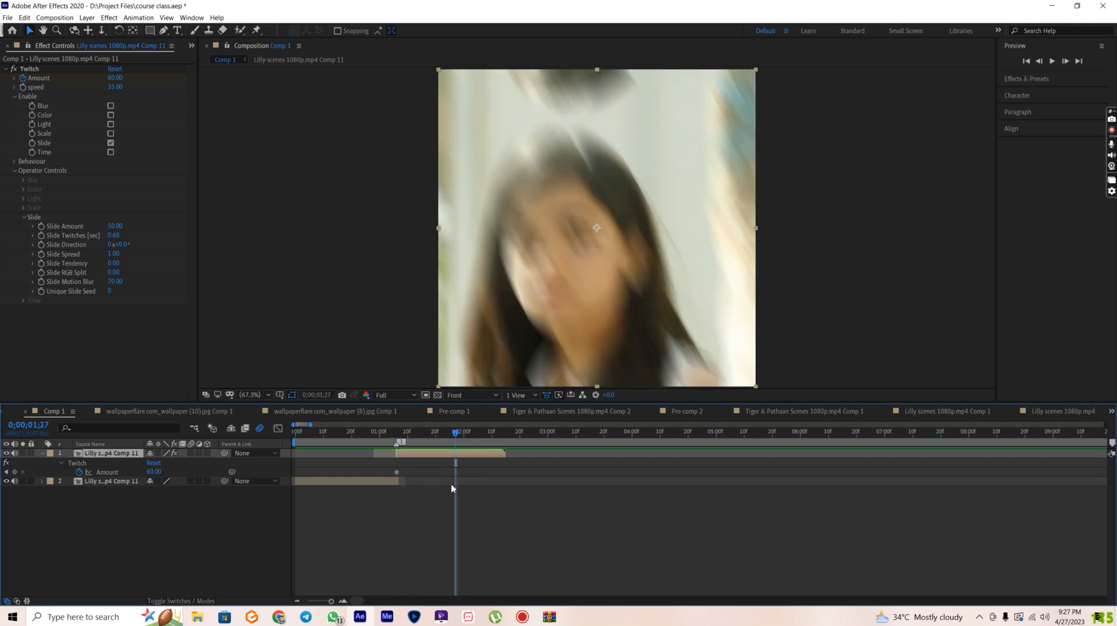
key("Return")
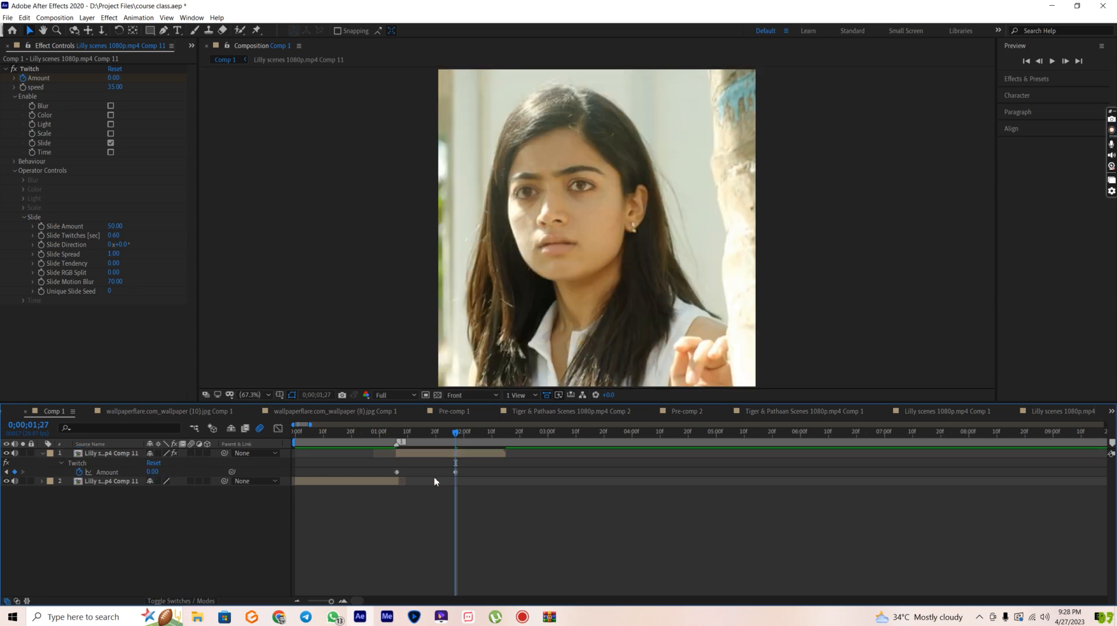
left_click(399, 437)
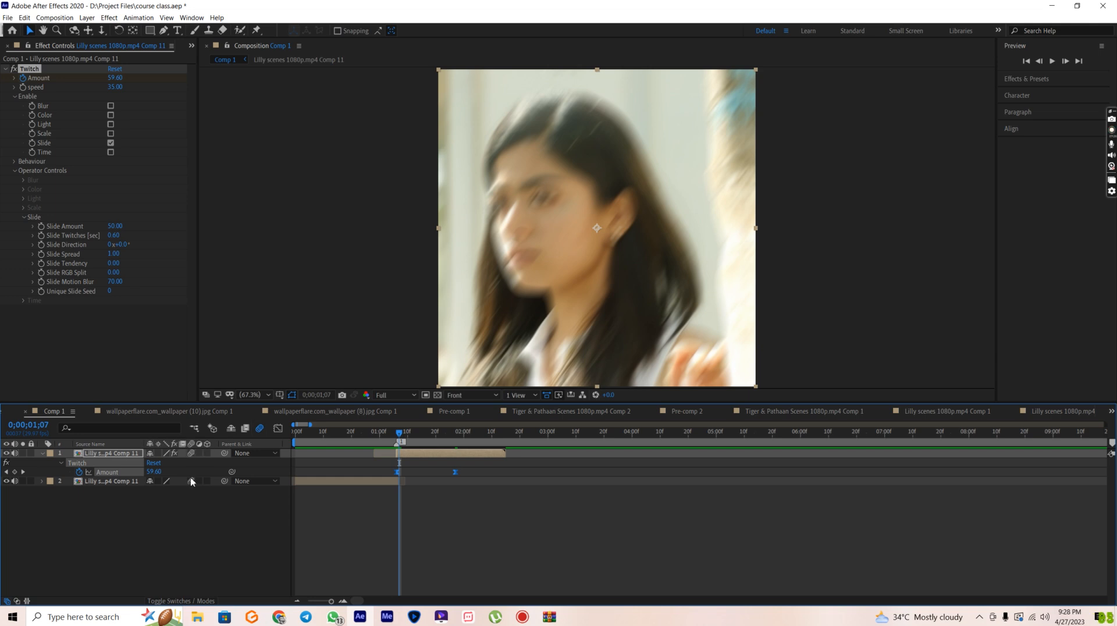
left_click(278, 428)
left_click(396, 459)
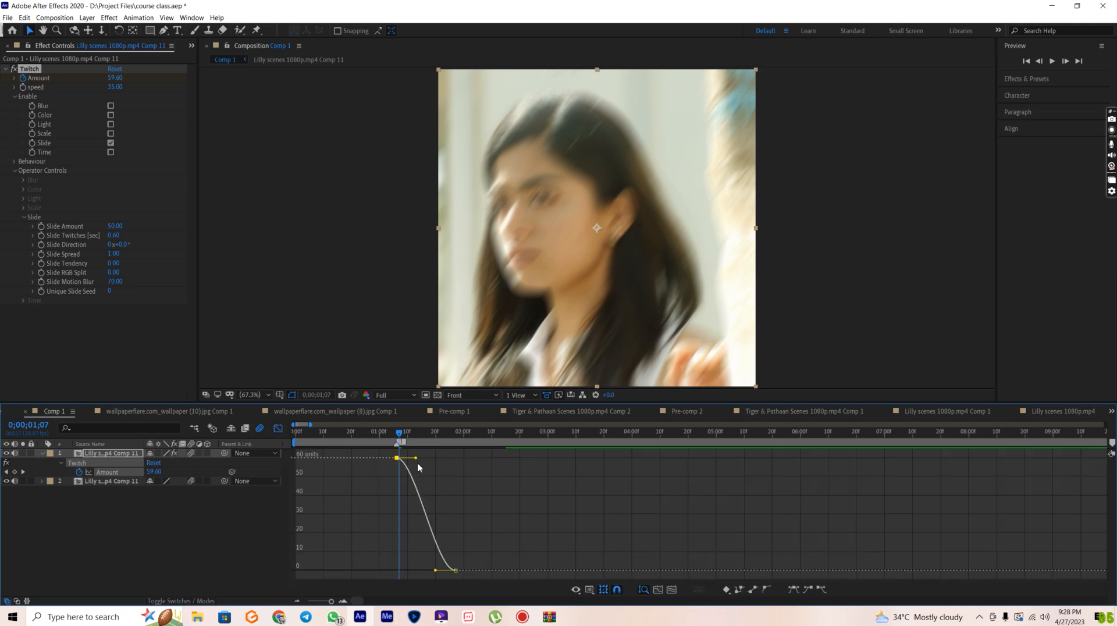
left_click_drag(415, 459, 399, 540)
left_click(342, 601)
Step: Make the Amount curve drop off much more steeply and preview it
left_click(395, 486)
left_click(394, 458)
left_click_drag(392, 547, 388, 550)
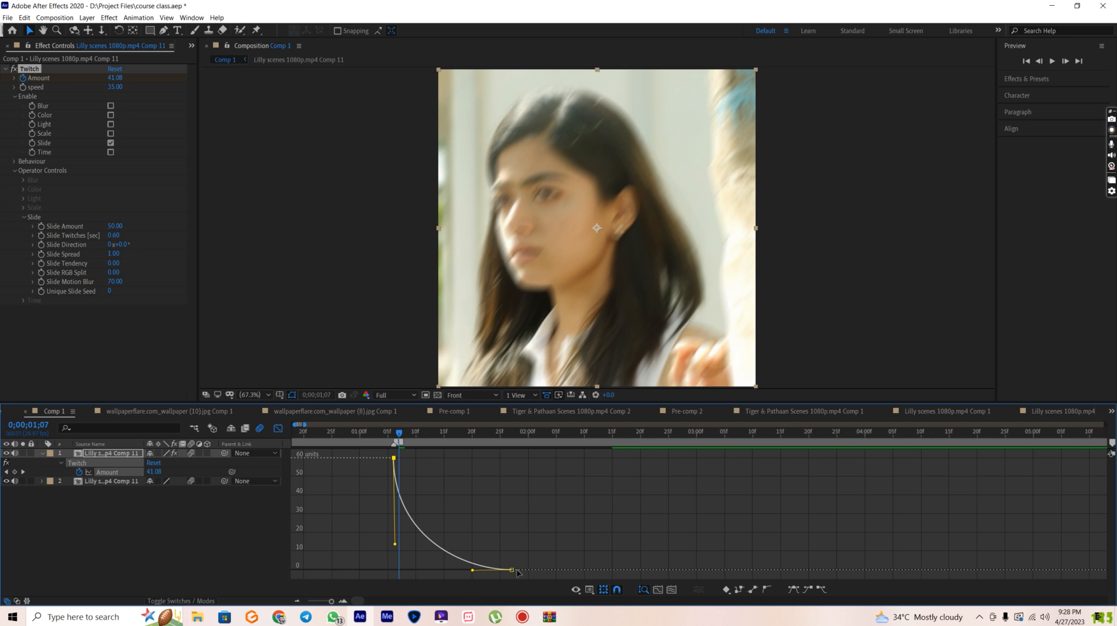
left_click_drag(472, 573, 391, 565)
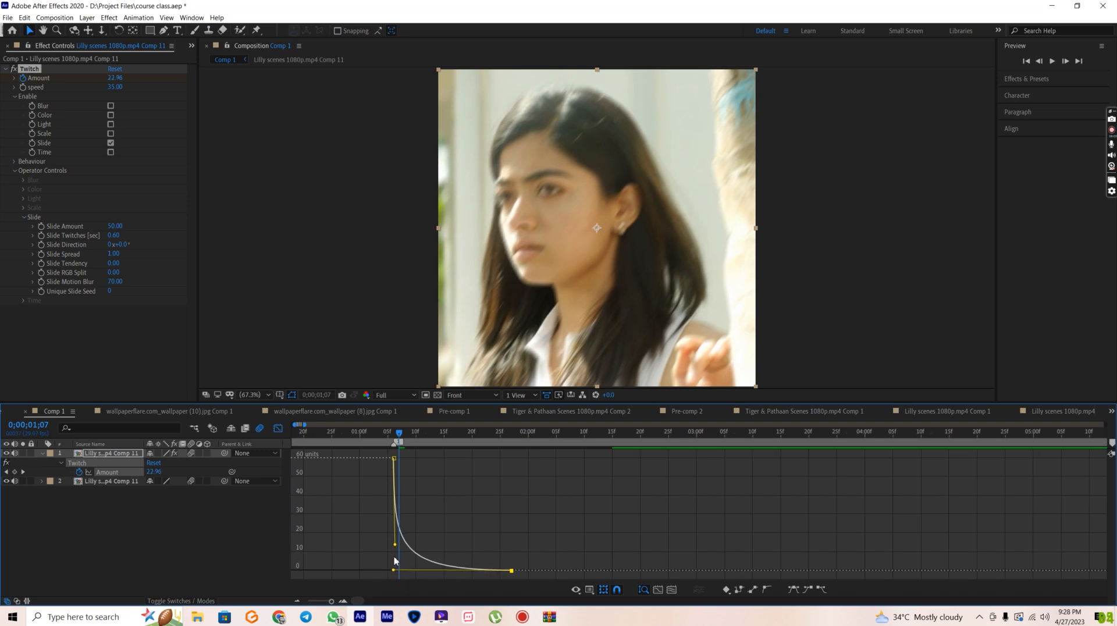
left_click(371, 433)
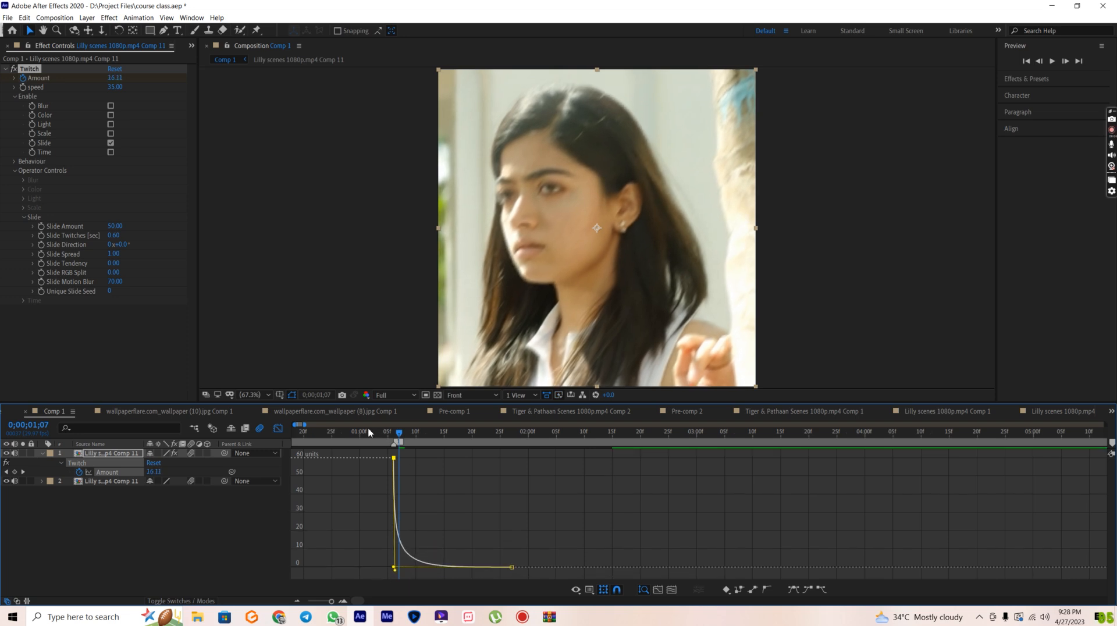
left_click(1052, 61)
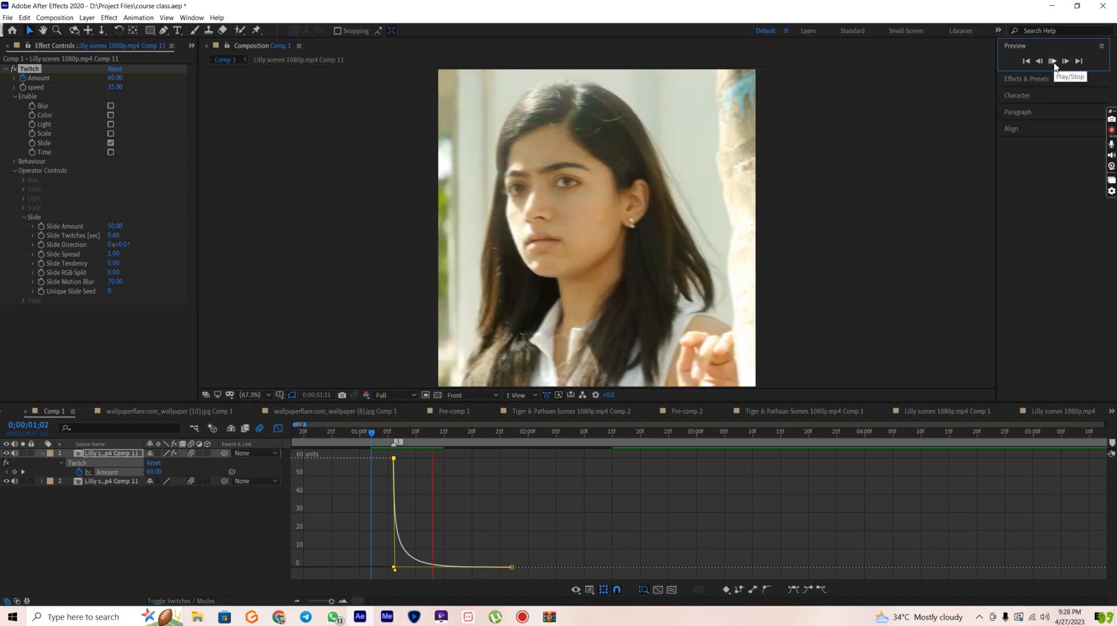
key("space")
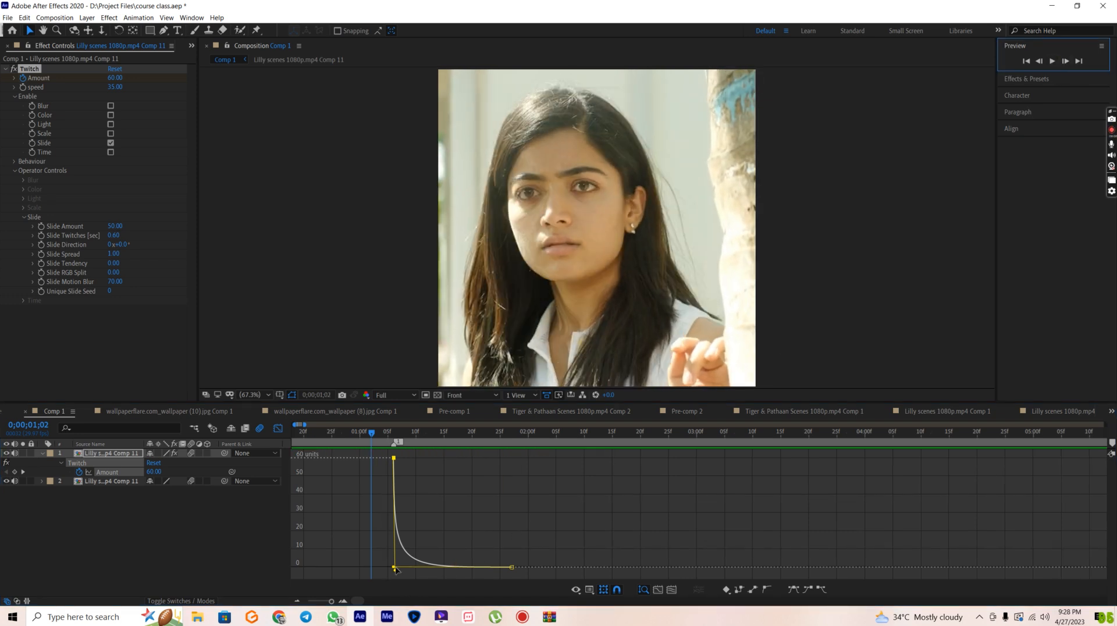
Step: Refine the Amount Bezier handles, replaying the preview to check the transition
mouse_move(394, 571)
left_mouse_down()
mouse_move(395, 559)
mouse_move(414, 569)
left_mouse_up()
left_click(1052, 61)
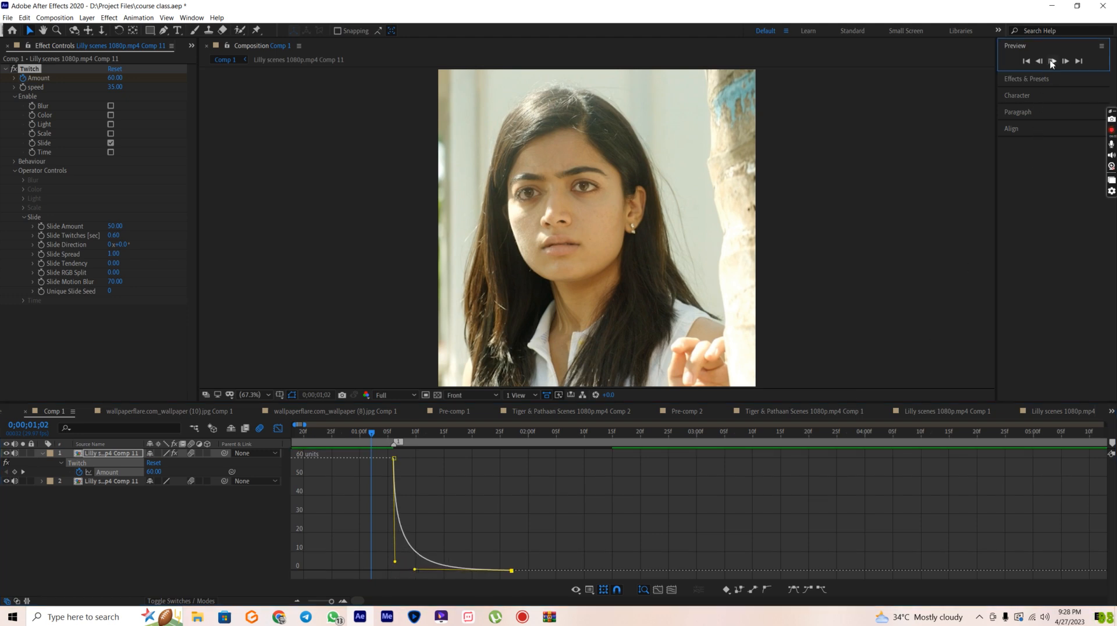
left_click(1052, 62)
left_click(1052, 62)
left_click(1052, 62)
left_click_drag(395, 563, 395, 545)
left_click(1052, 61)
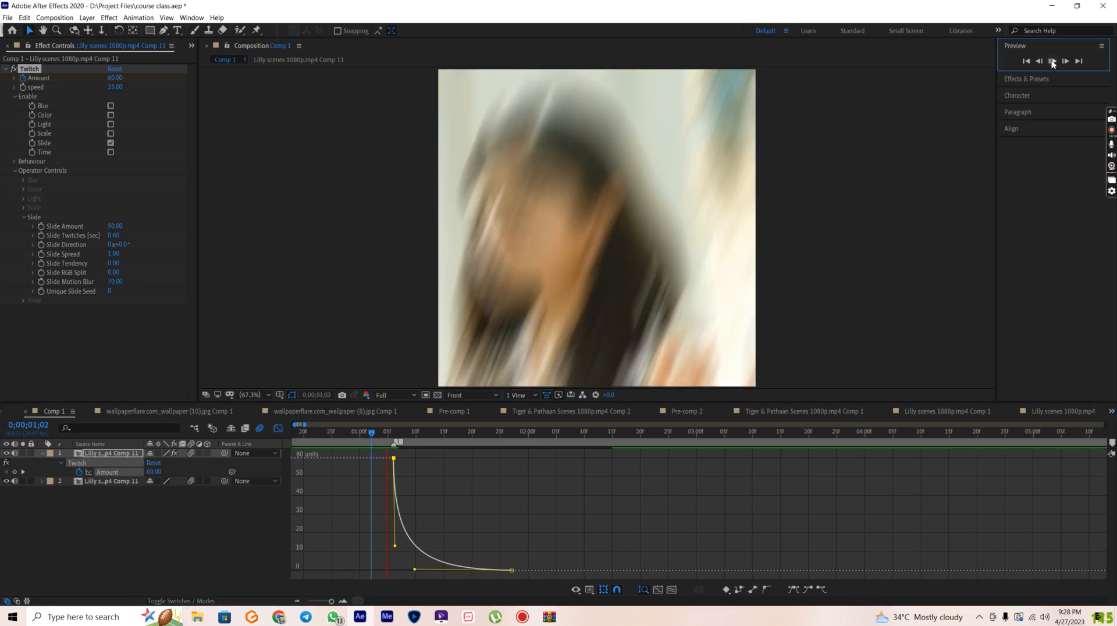
left_click(1052, 62)
left_click(1052, 62)
left_click(1052, 62)
Step: Try a Slide Amount of 30, preview it, then undo back to 50
left_click(115, 226)
type("30")
key("Return")
left_click(1052, 61)
key("space")
key("ctrl+z")
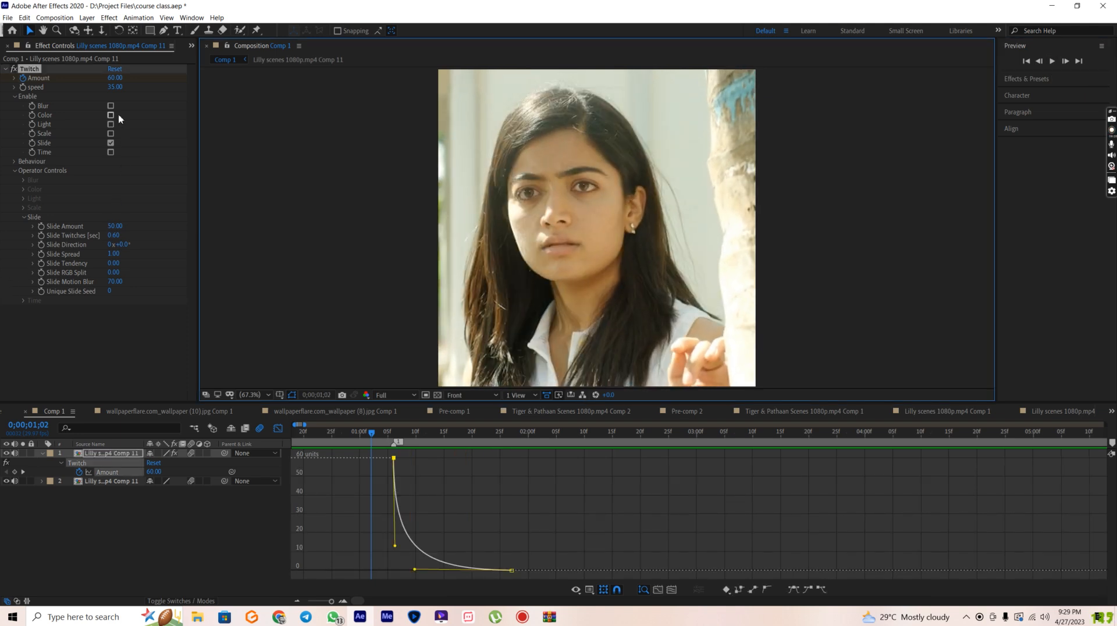
Step: Lower the Twitch speed from 35 to 26 and preview the slower twitch
left_click_drag(114, 91, 108, 91)
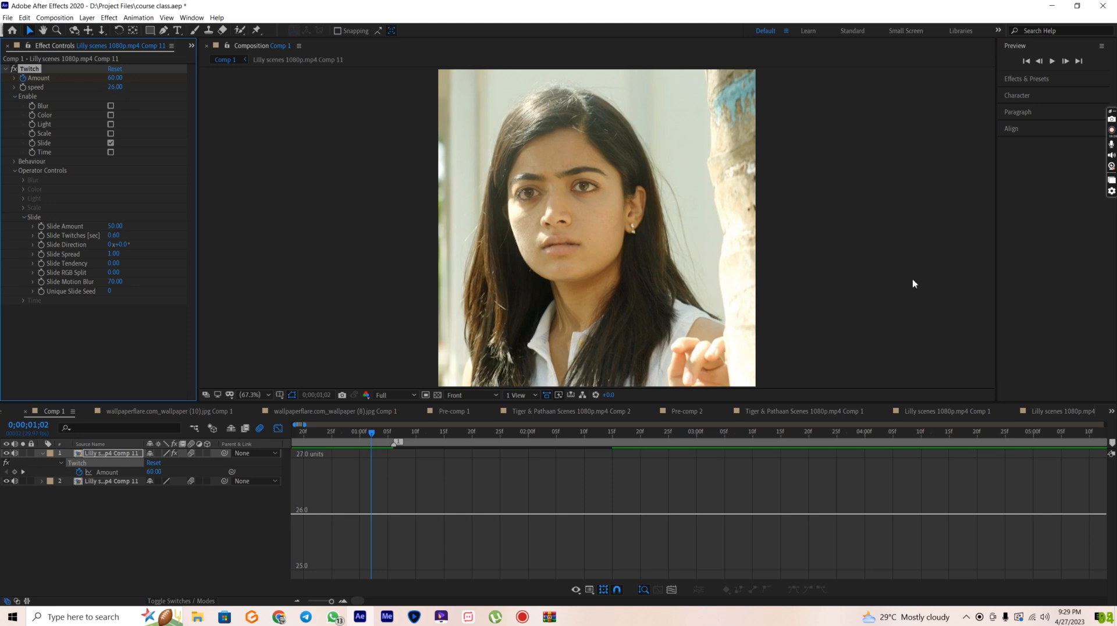
left_click(1054, 61)
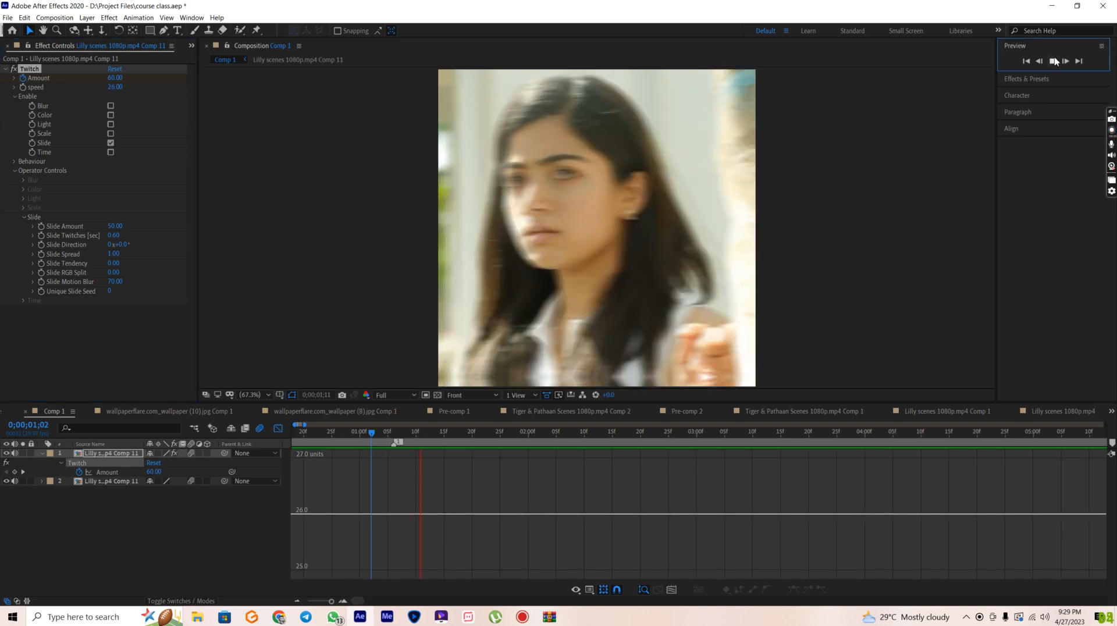
left_click(1054, 61)
left_click(278, 428)
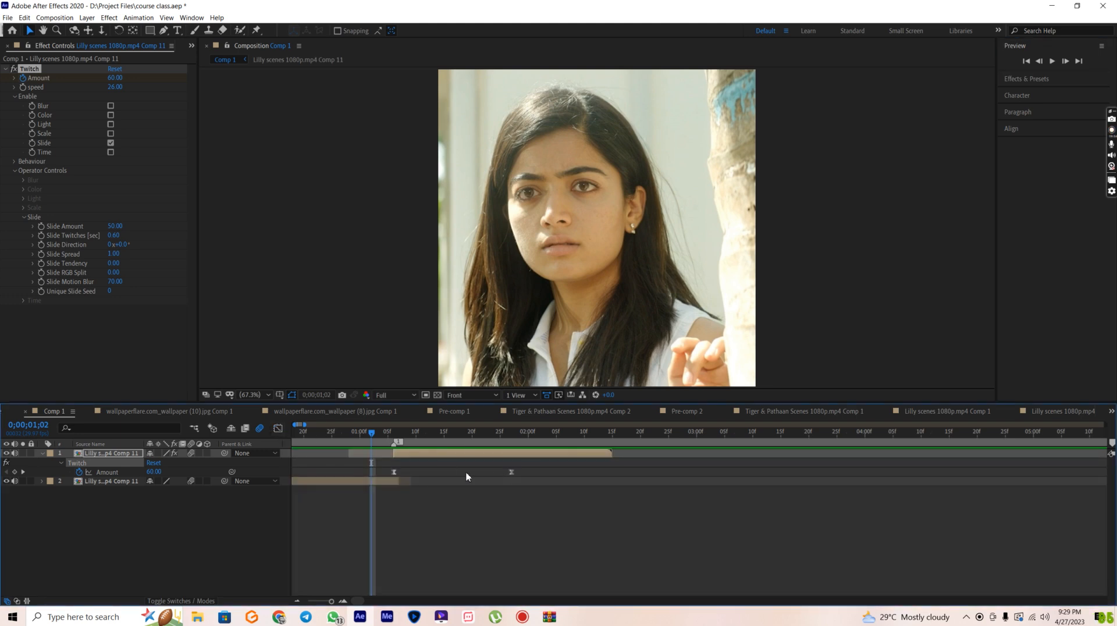
Step: Compare the 1;06 transition frame with the Twitch effect on and off
key("u")
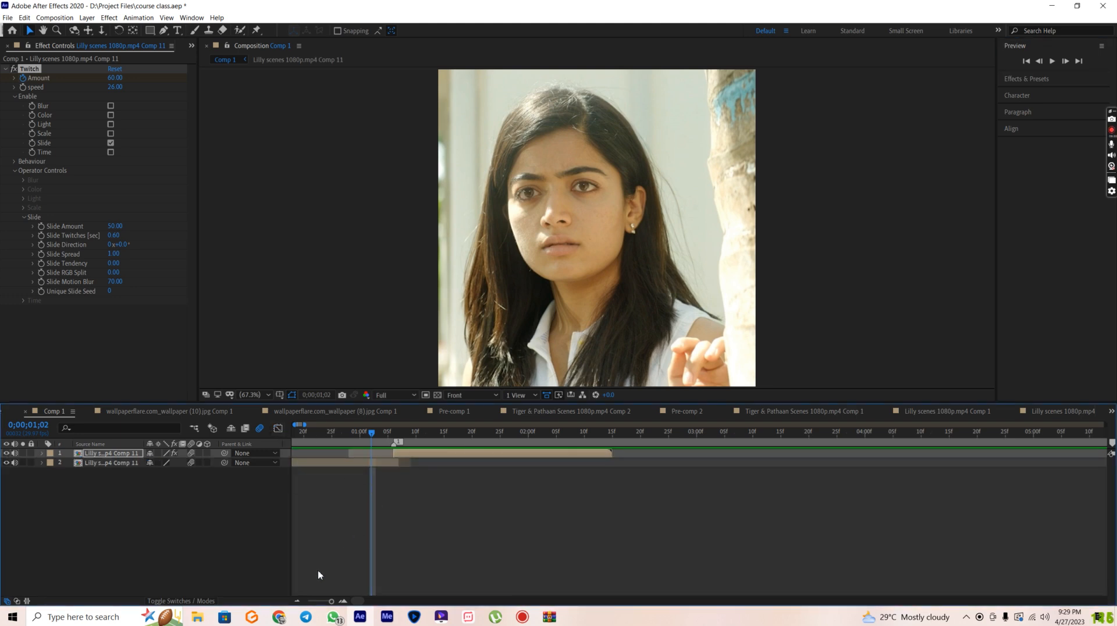
left_click(297, 602)
left_click(383, 436)
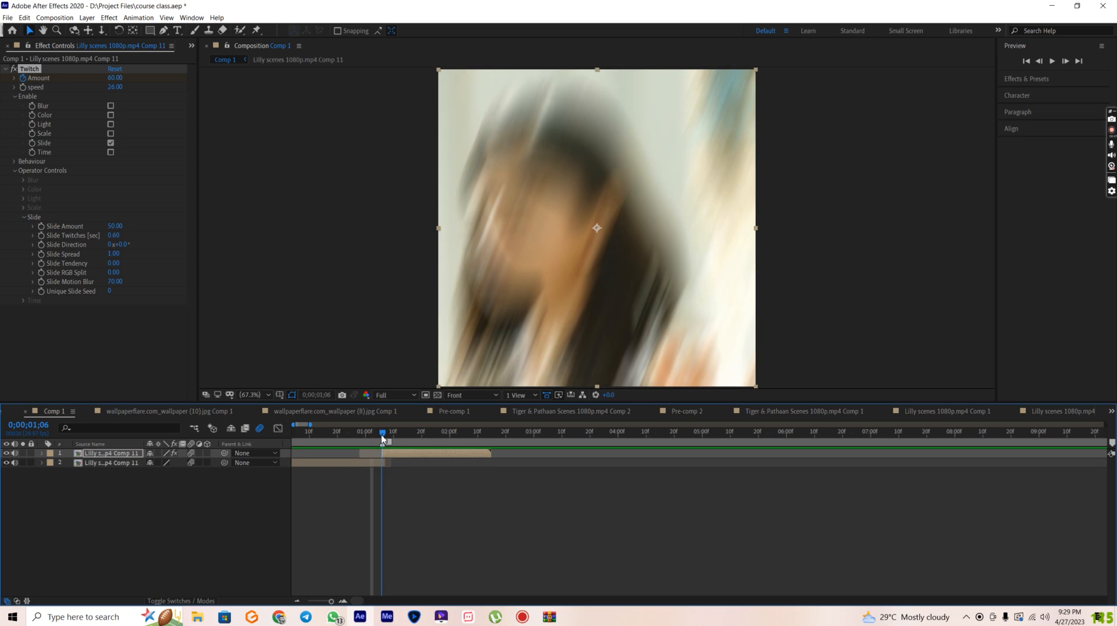
left_click(13, 69)
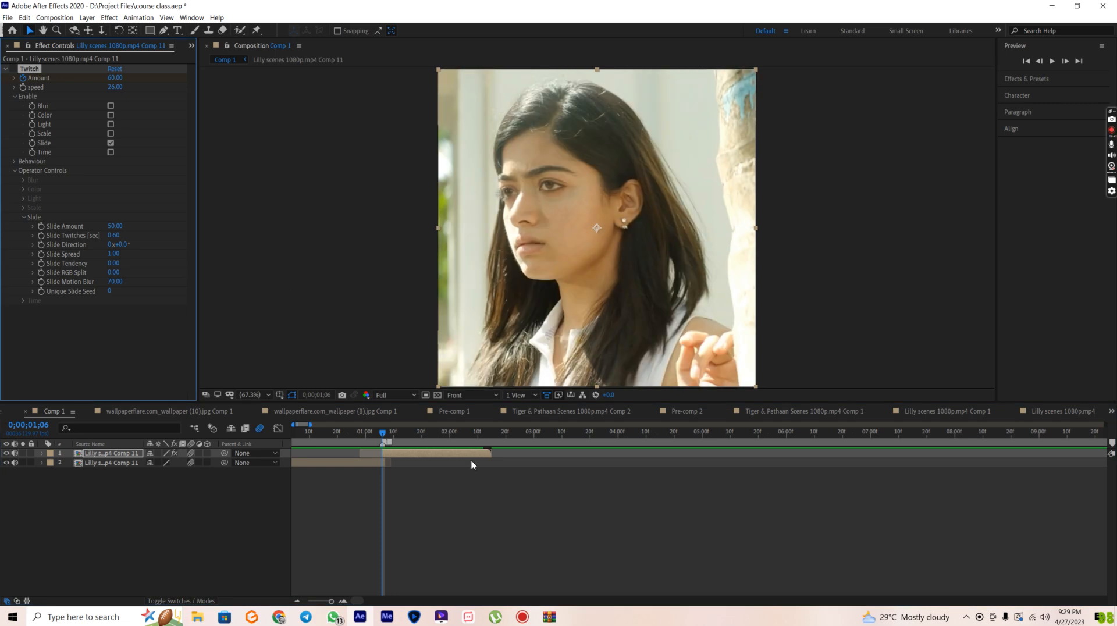
left_click(13, 70)
left_click(12, 70)
left_click(12, 70)
left_click(12, 70)
Step: Select the second clip layer and set a first Scale keyframe
left_click(417, 550)
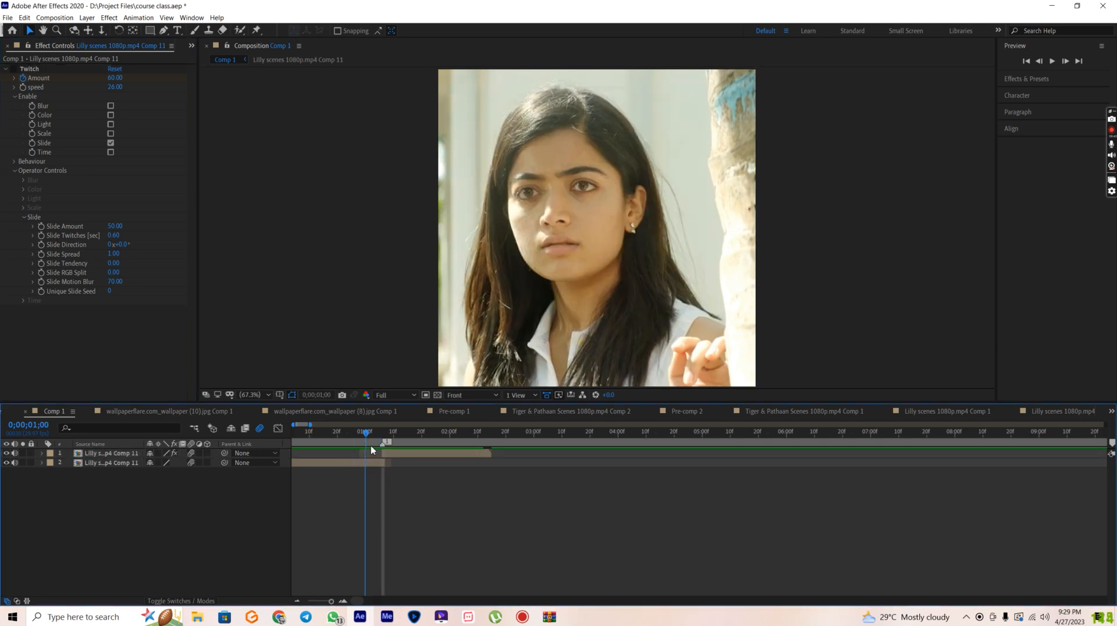
left_click(343, 601)
scroll(396, 488, "left", 2)
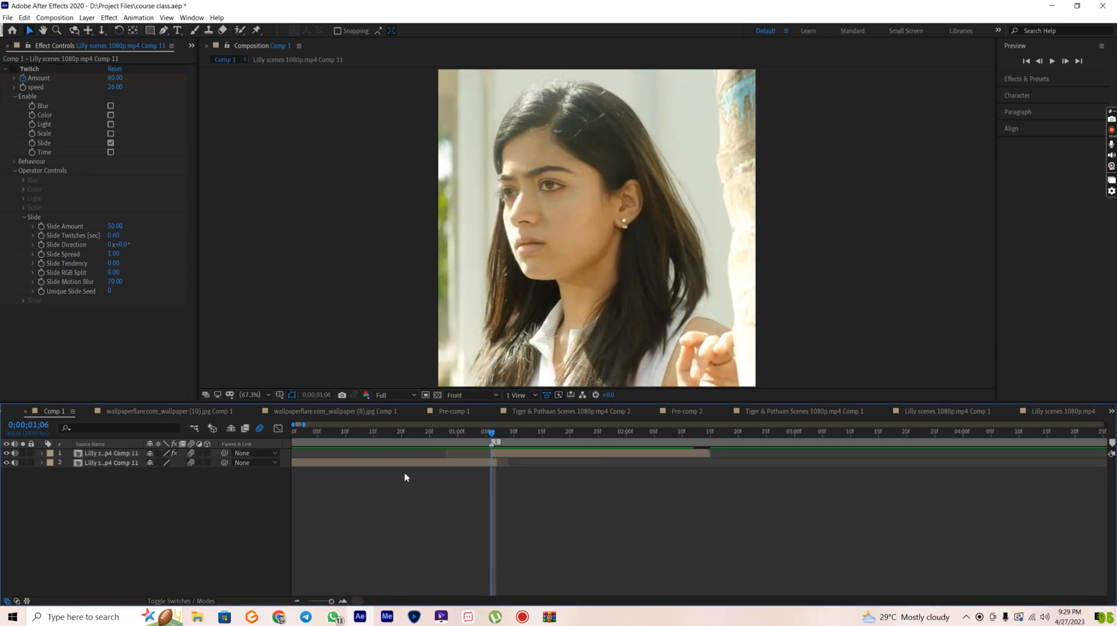
left_click(375, 463)
key("s")
left_click(69, 472)
Step: Key the second clip's Scale to go from 100% down to 40%
left_click_drag(497, 473, 308, 516)
left_click(164, 472)
type("40")
left_click(186, 512)
Step: Steepen the second clip's Scale ease by dragging its Bezier handles in the Graph Editor
left_click_drag(495, 435, 294, 490)
left_click(278, 429)
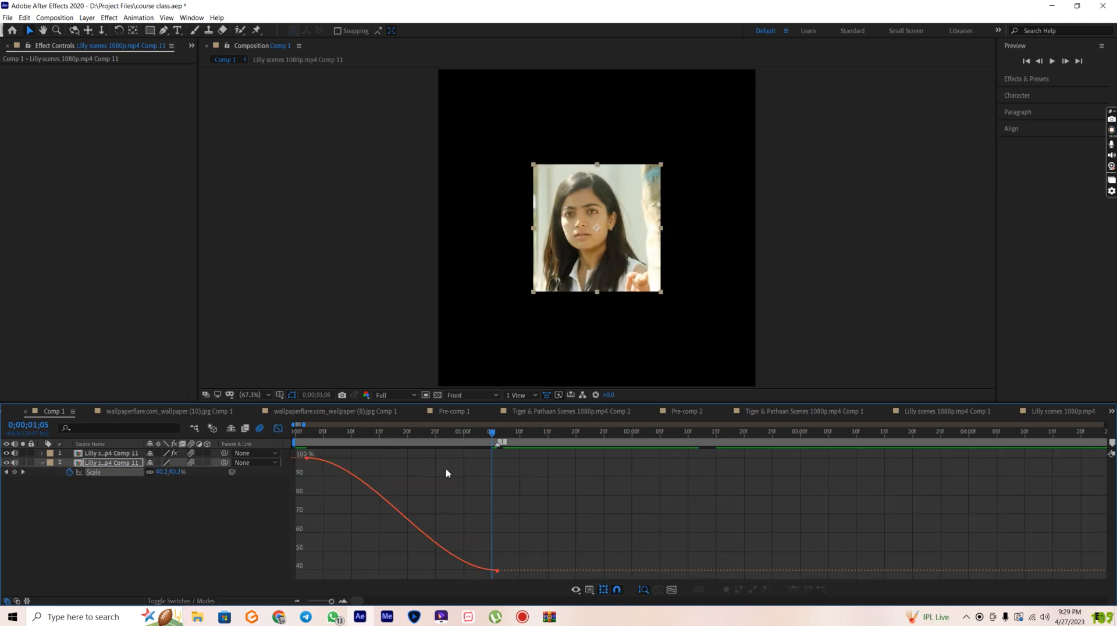
left_click(333, 464)
left_click_drag(370, 459, 521, 465)
left_click_drag(433, 572, 574, 456)
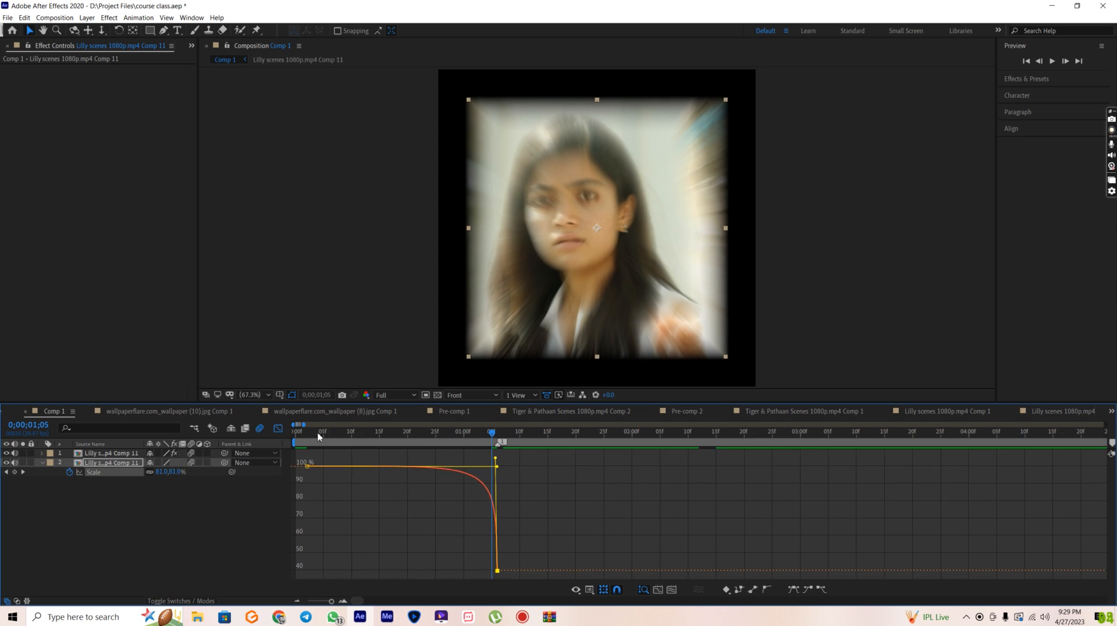
left_click(279, 429)
Step: Apply Motion Tile to the second clip, raising output width and height to 220
left_click(1034, 79)
left_click_drag(1054, 77, 979, 85)
type("motion tile")
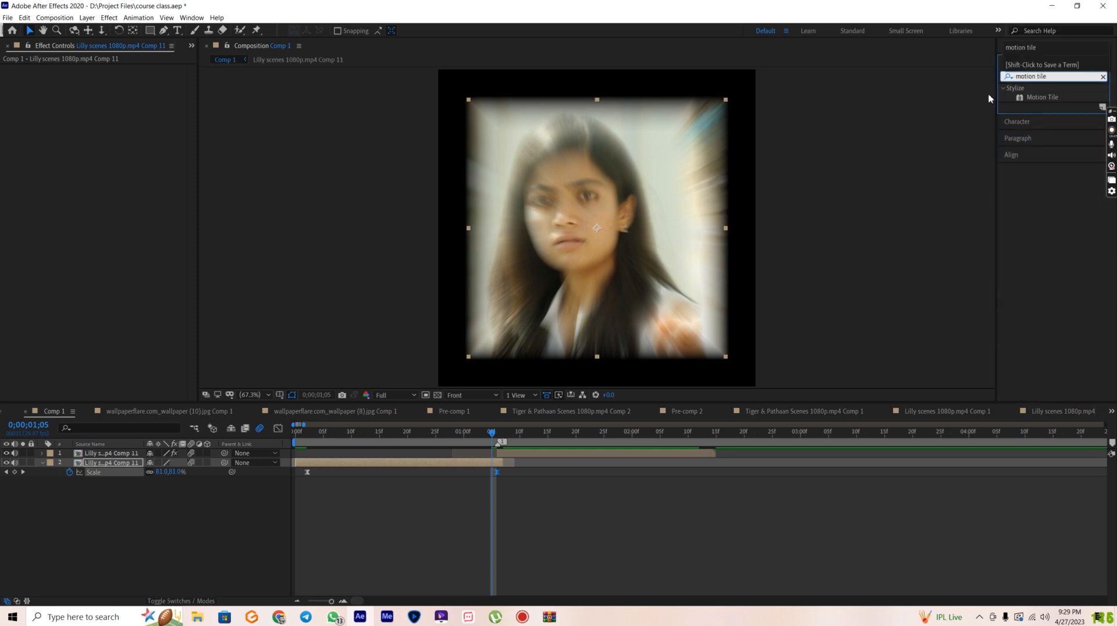
left_click_drag(1043, 97, 155, 201)
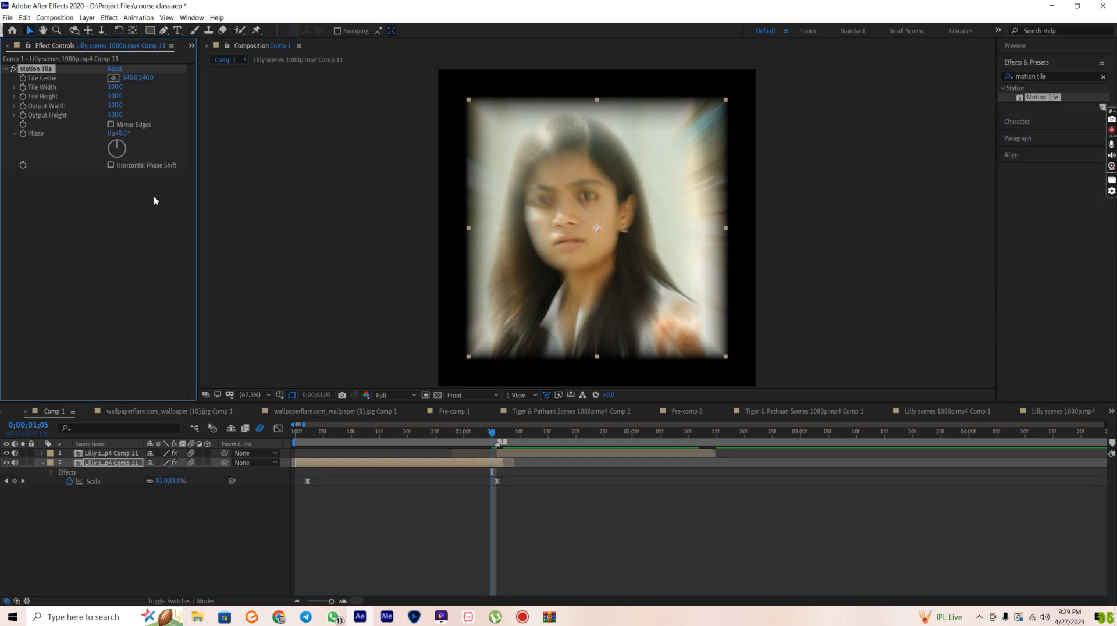
left_click_drag(115, 116, 124, 106)
left_click_drag(492, 439, 498, 443)
left_click(501, 453)
Step: Give the top clip Scale keyframes at 250% and 100%
key("s")
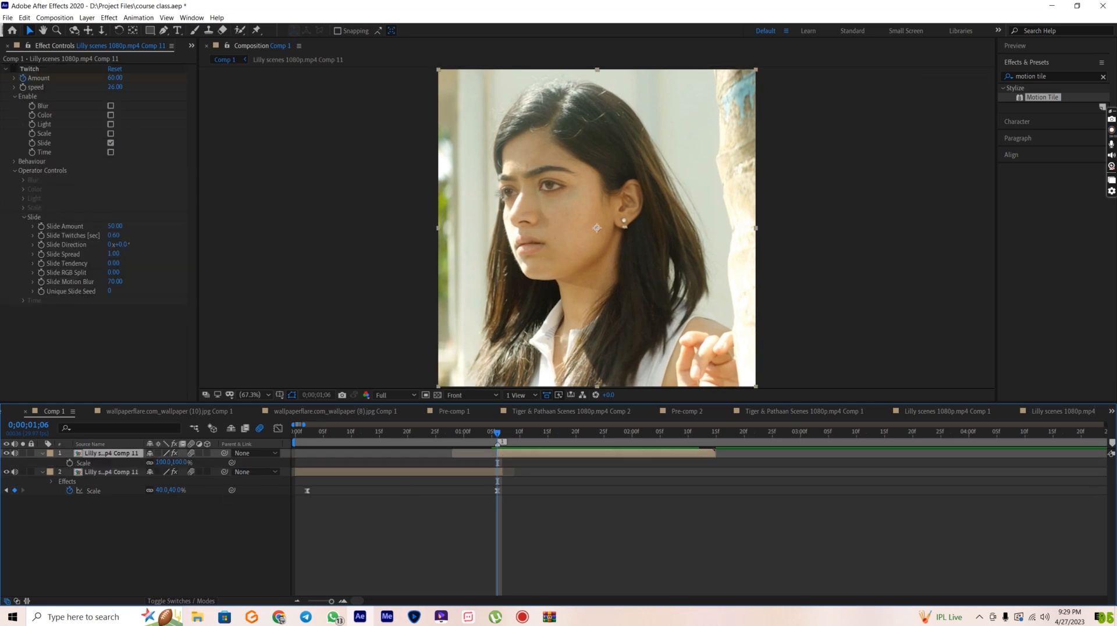
left_click(69, 463)
scroll(508, 506, "right", 6)
left_click_drag(367, 464, 402, 465)
left_click_drag(529, 496, 608, 502)
left_click(166, 463)
type("25")
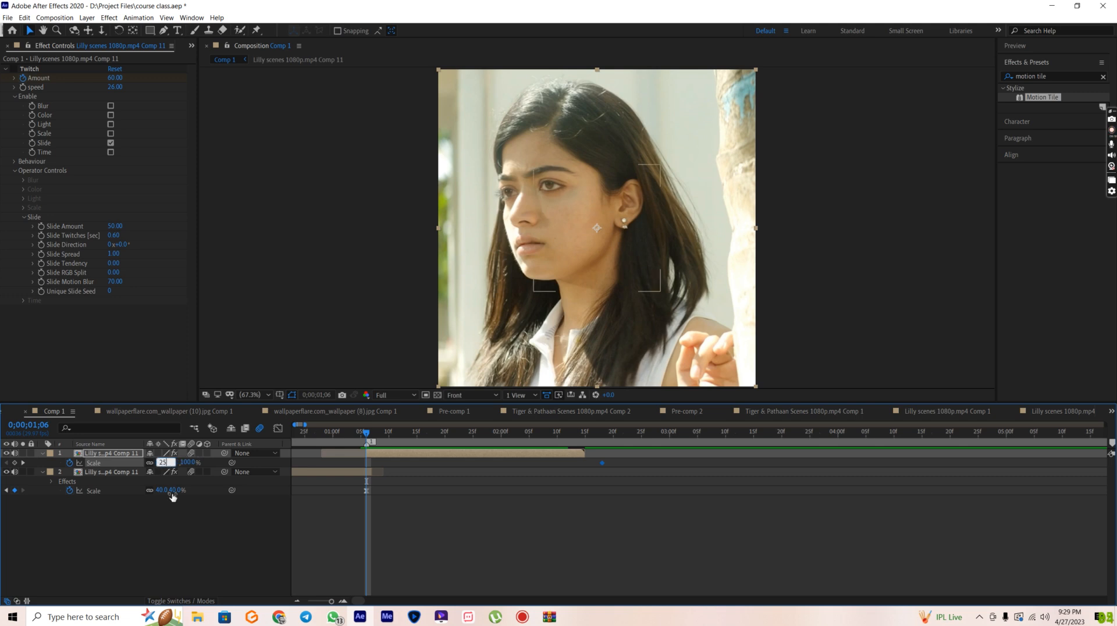
type("0")
key("Return")
Step: Sharpen the ease of the top clip's 250%-to-100% Scale curve in the Graph Editor
left_click_drag(624, 483, 351, 458)
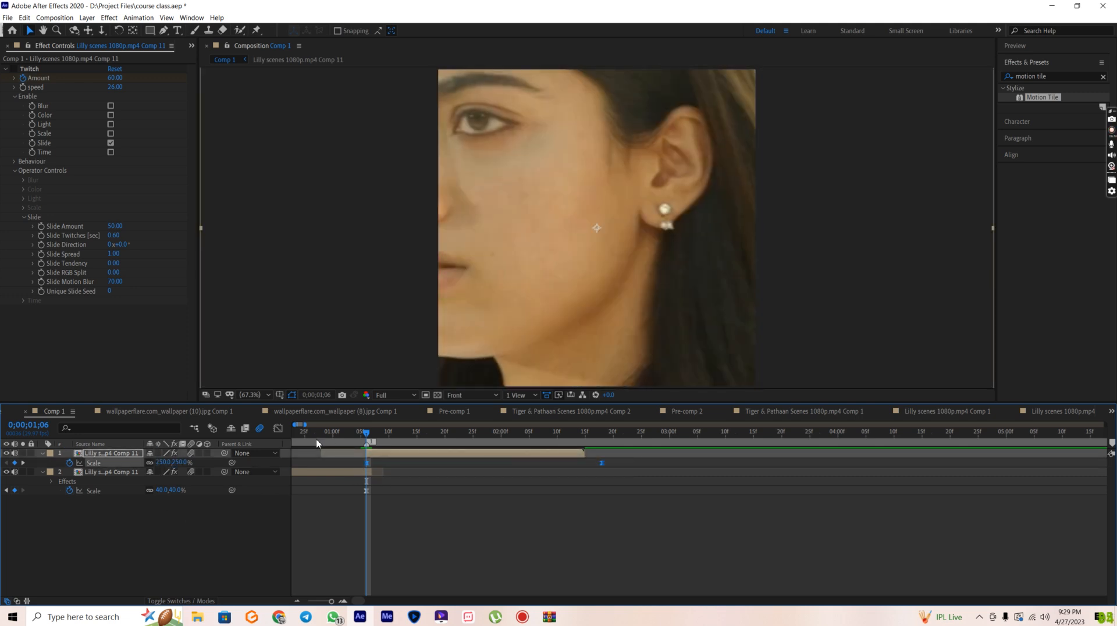
left_click(278, 428)
left_click(371, 434)
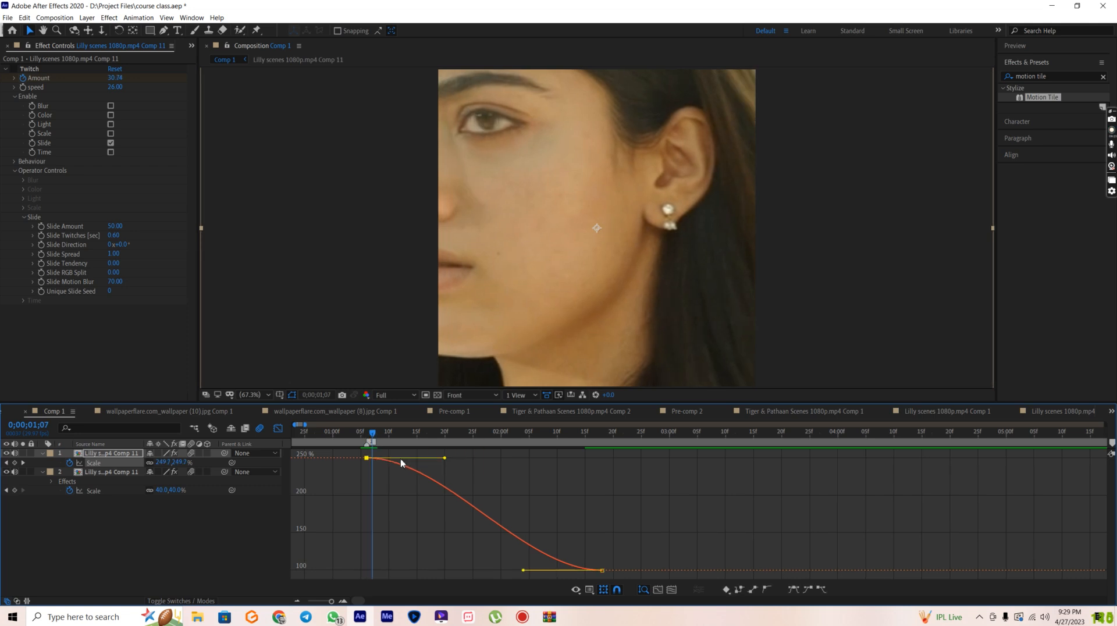
left_click_drag(445, 463, 341, 572)
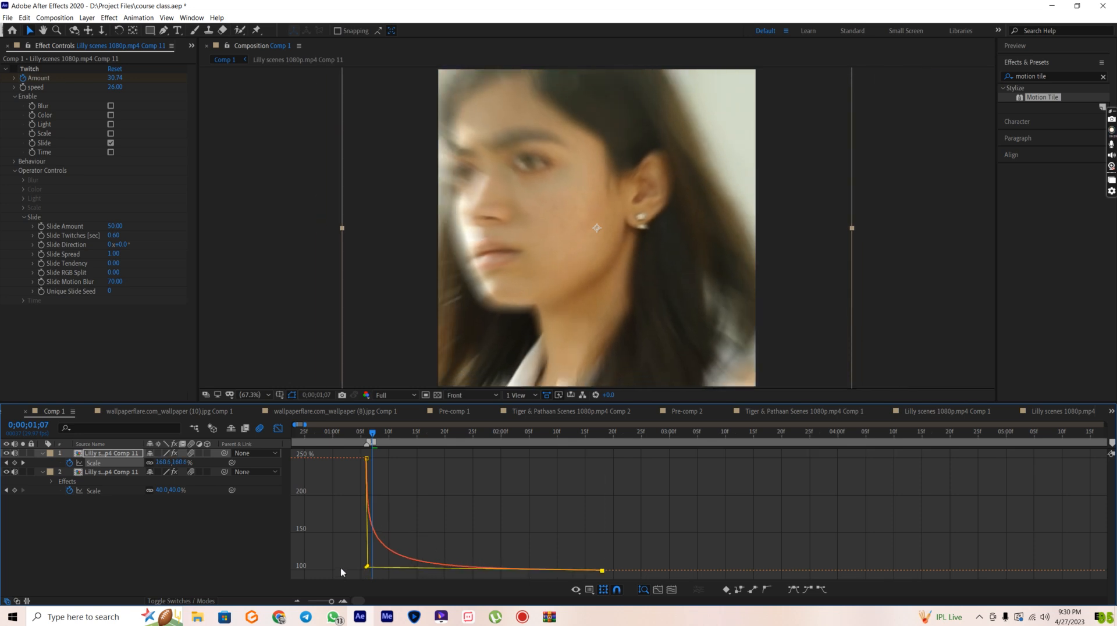
left_click(278, 428)
left_click(298, 602)
left_click_drag(362, 434, 242, 467)
Step: Play the full transition twice and inspect the top clip's Twitch at frame 1;06
left_click(1035, 50)
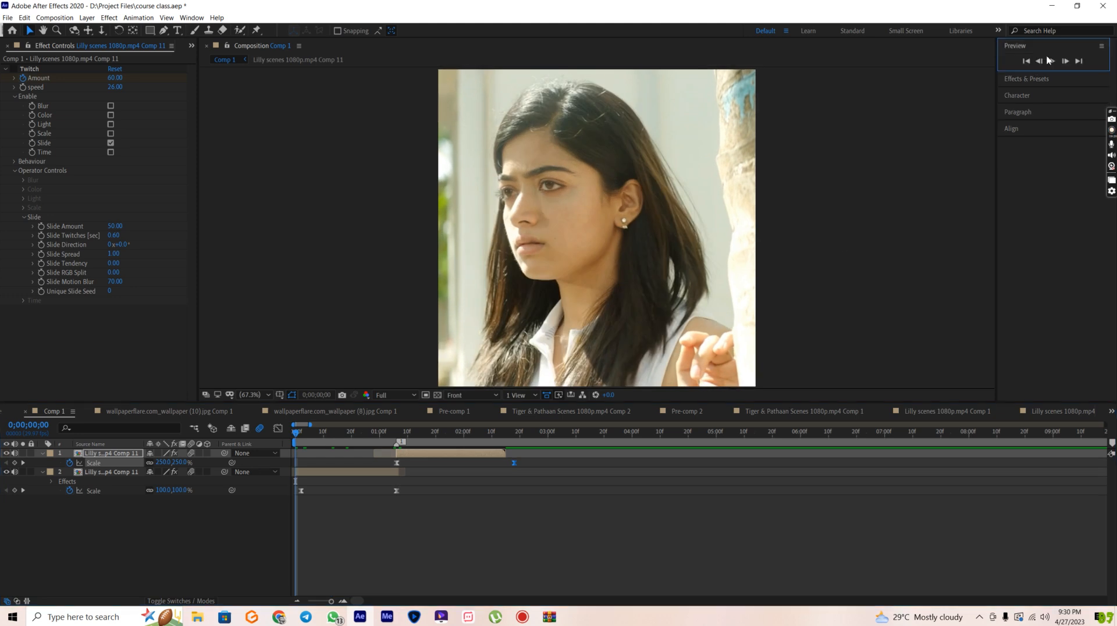
left_click(1052, 61)
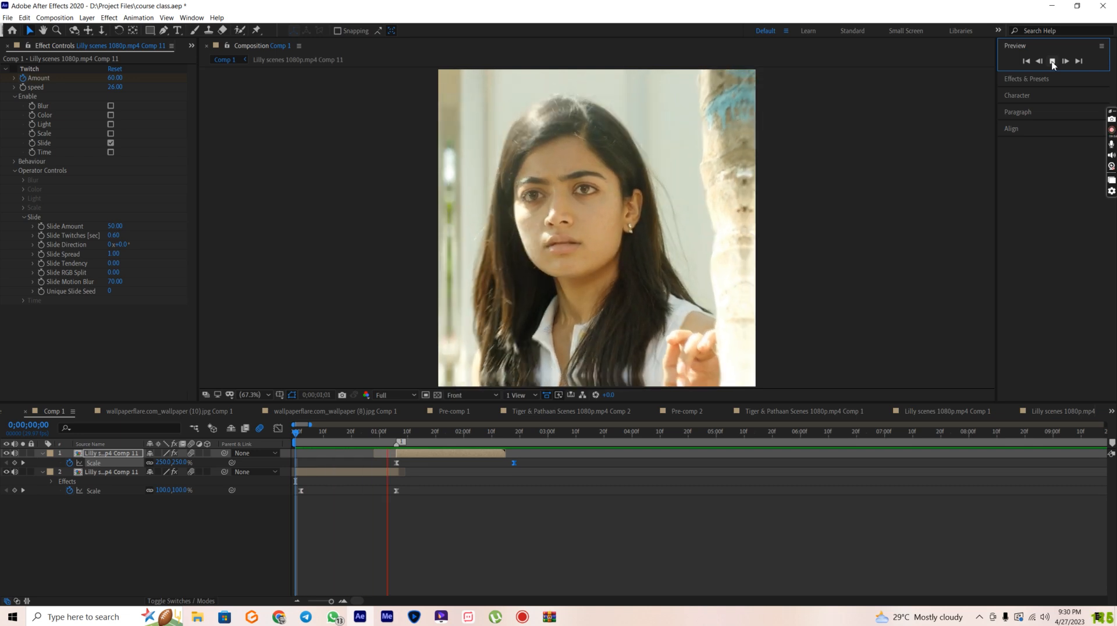
left_click(1052, 63)
left_click(397, 434)
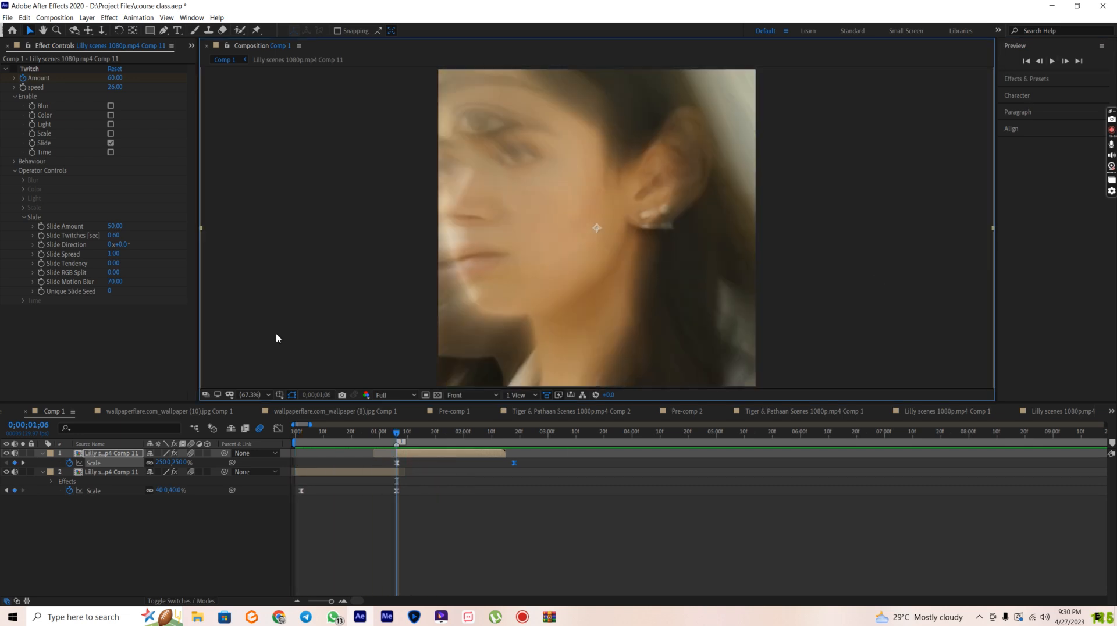
left_click(14, 70)
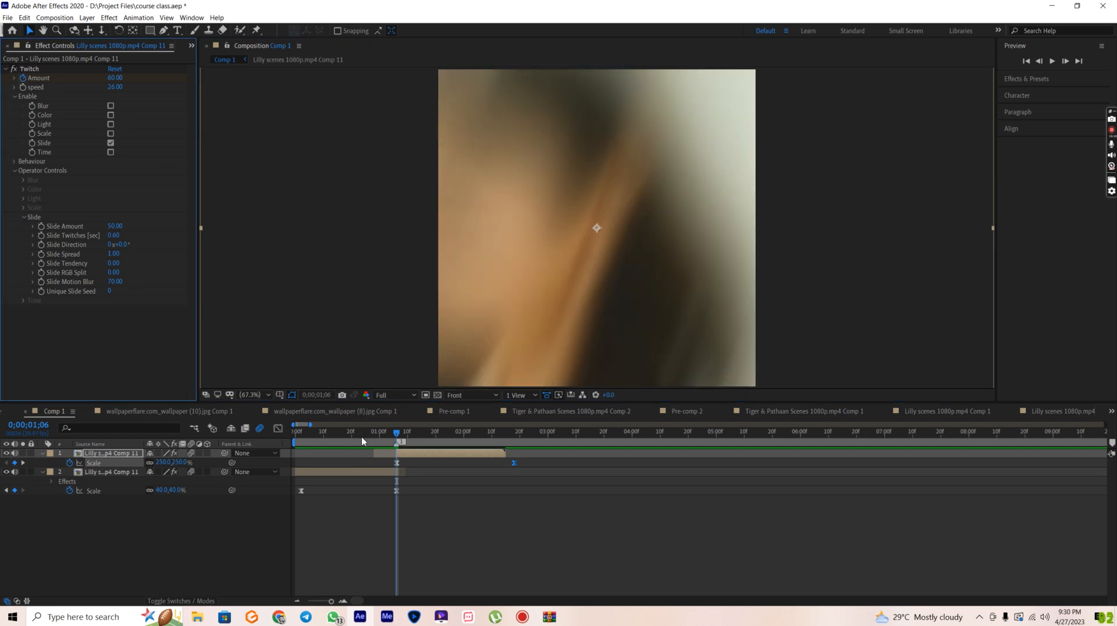
left_click(295, 434)
left_click(1052, 61)
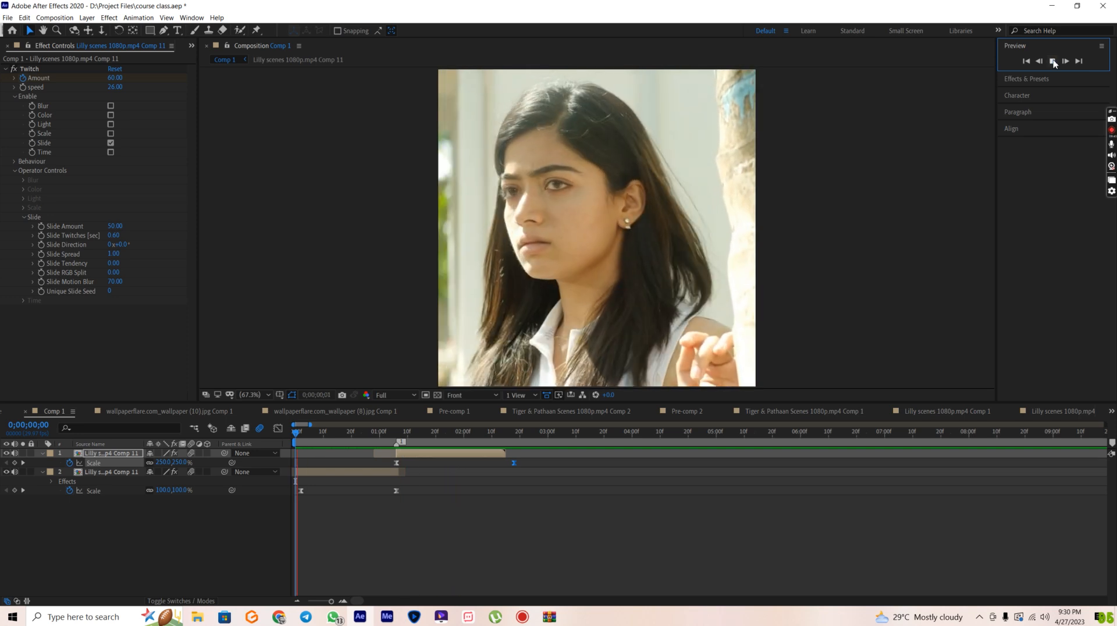
key("space")
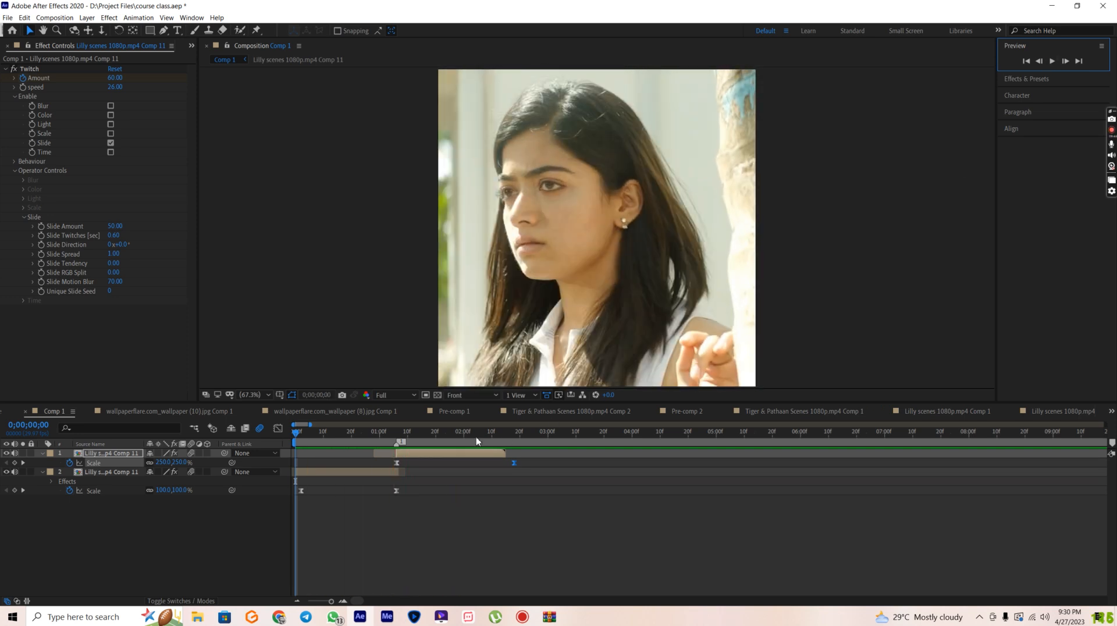
left_click(398, 441)
Step: Ease the Scale curve into its final keyframe in the Graph Editor and preview the transition
key("u")
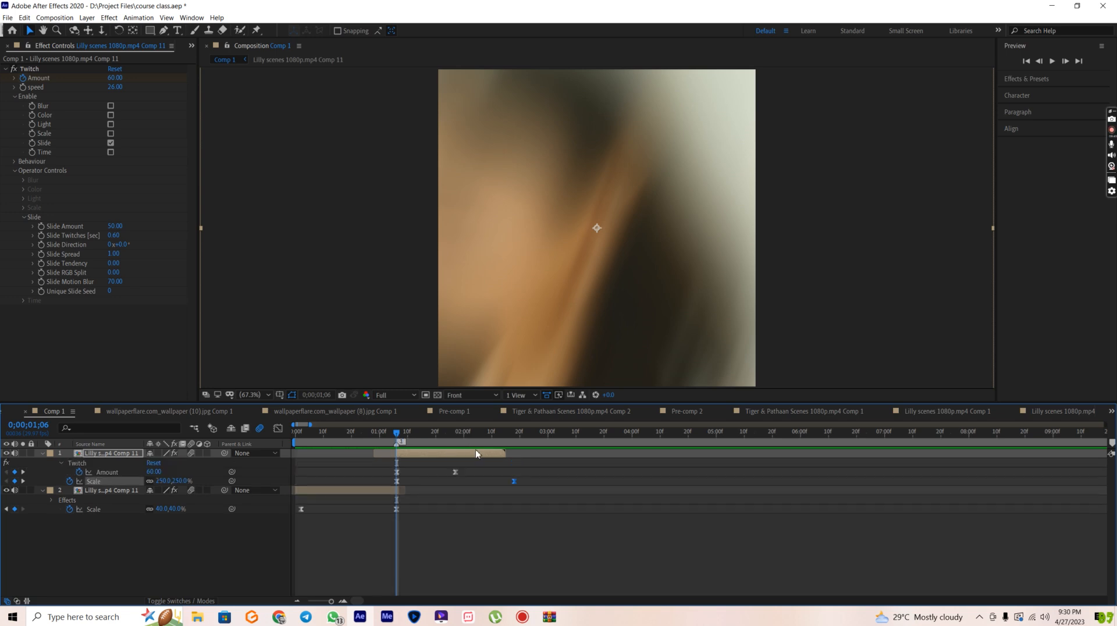
key("space")
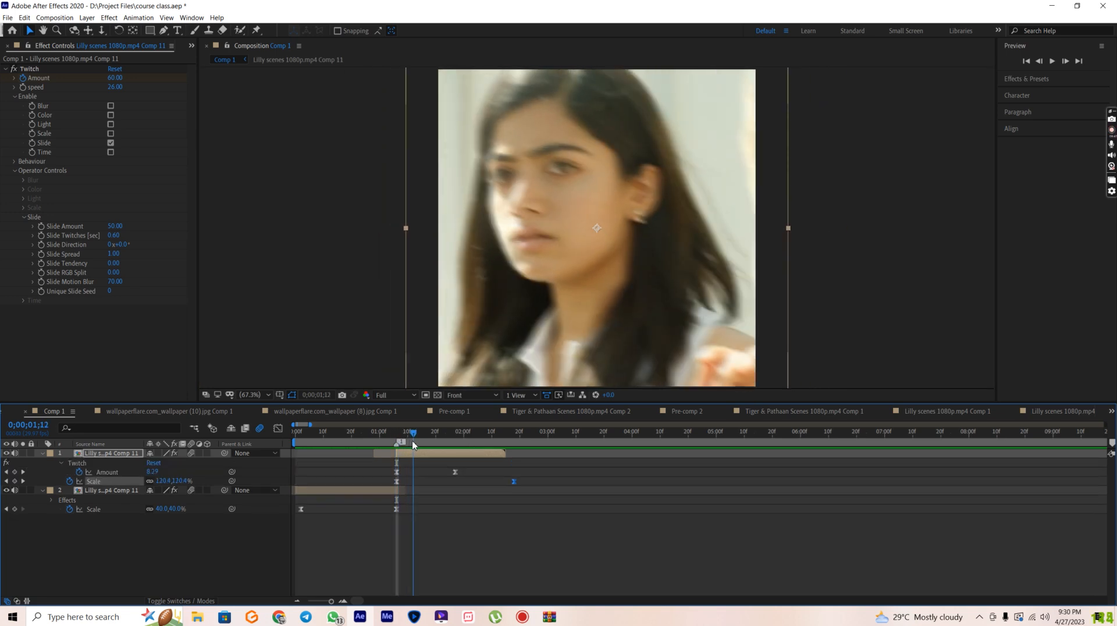
left_click(278, 429)
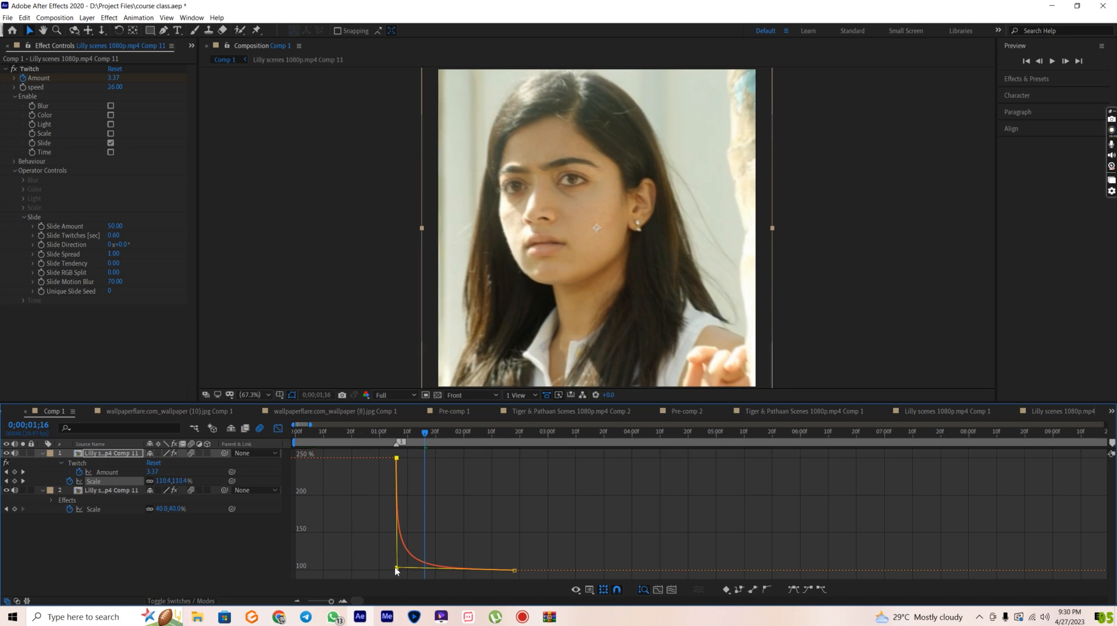
left_click(364, 444)
left_click(1052, 60)
mouse_move(396, 566)
left_mouse_down()
mouse_move(384, 570)
mouse_move(397, 577)
left_mouse_up()
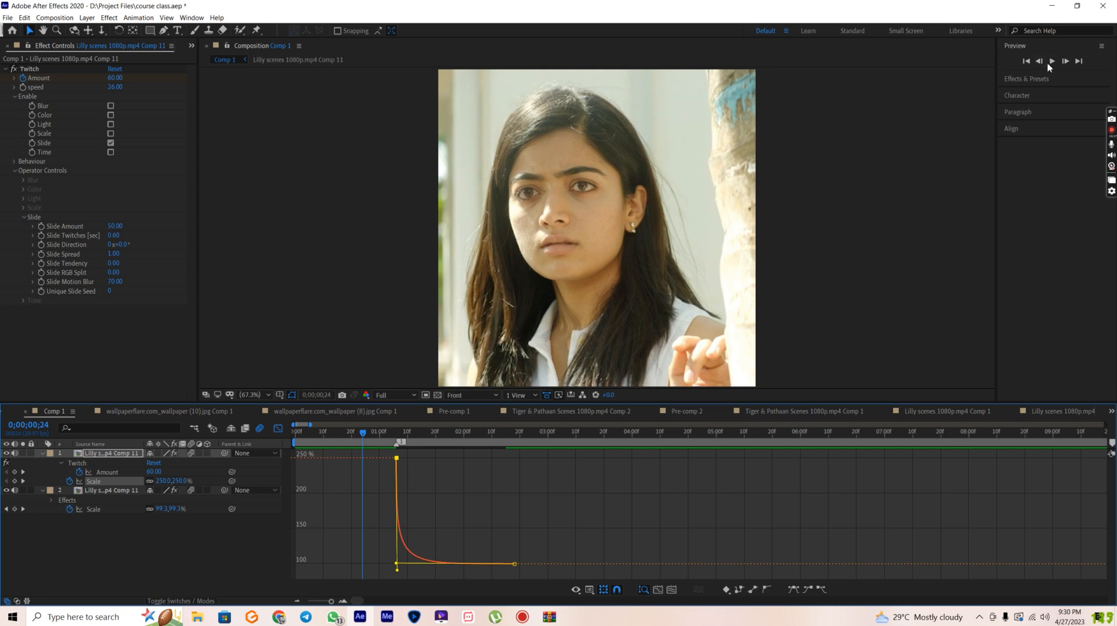
left_click(1051, 61)
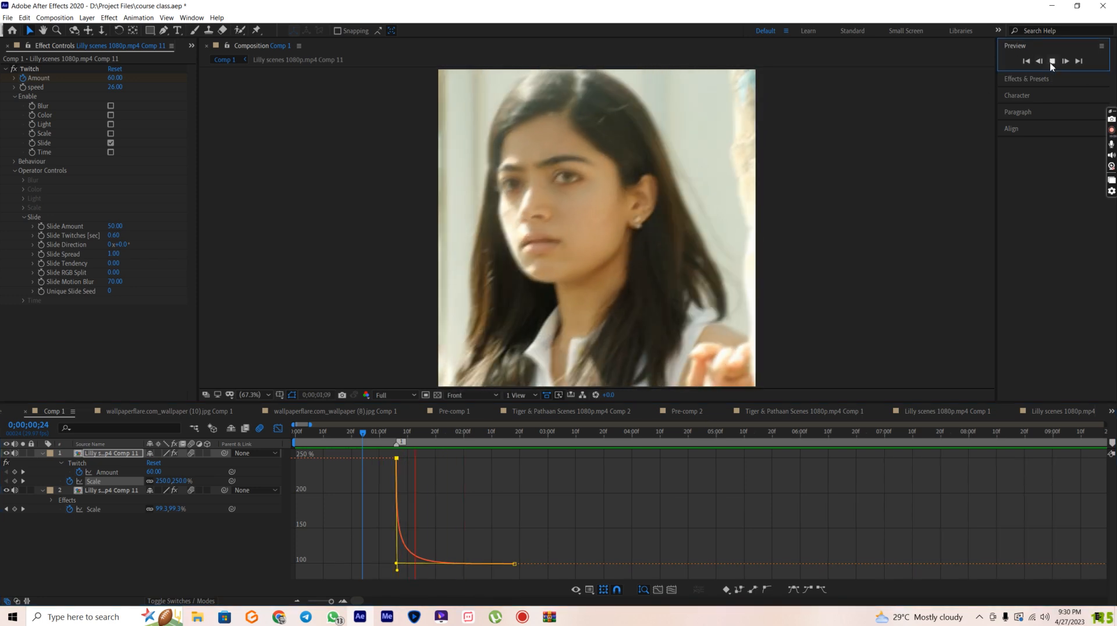
left_click(280, 434)
left_click(278, 429)
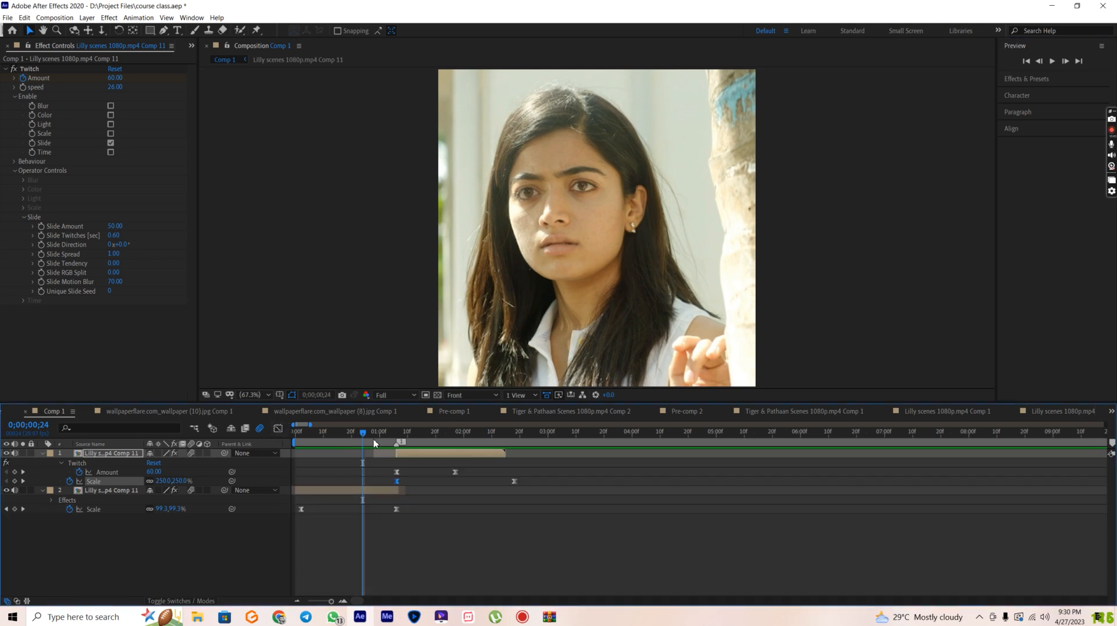
Step: Move the ending Amount keyframe earlier to 1;27 and set the Twitch Amount to 70
left_click_drag(396, 434, 397, 497)
left_click_drag(455, 472, 433, 488)
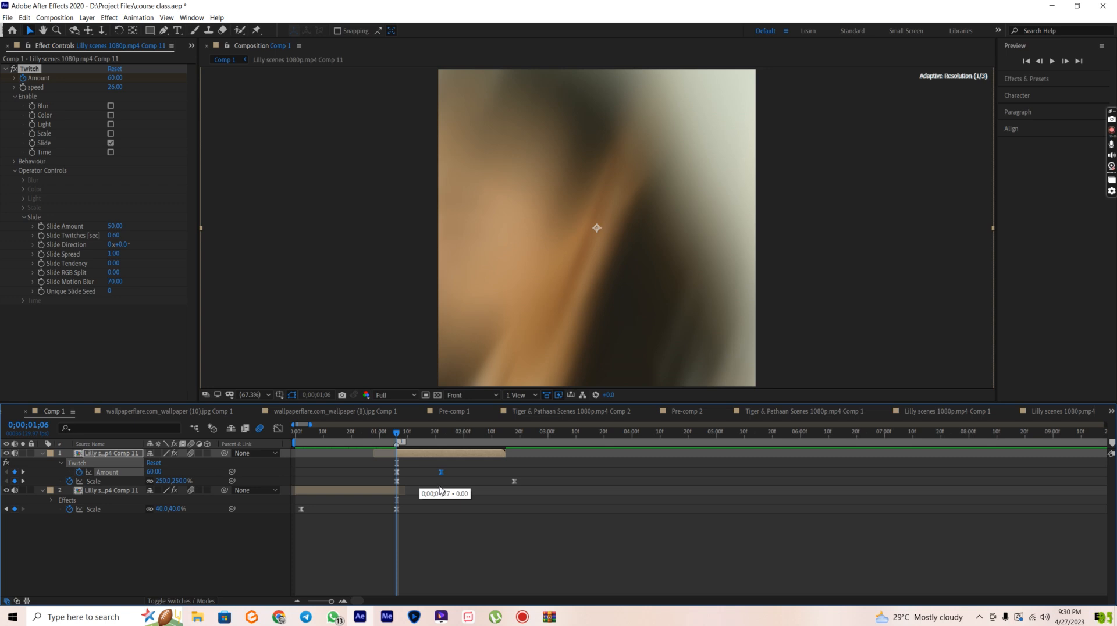
left_click(153, 474)
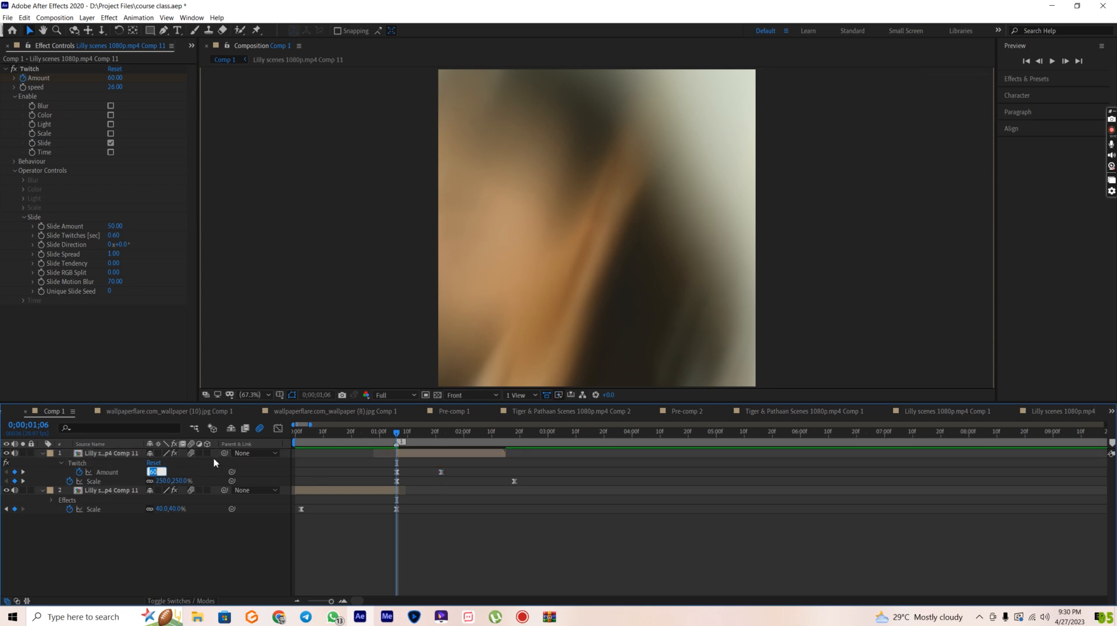
type("70")
key("Return")
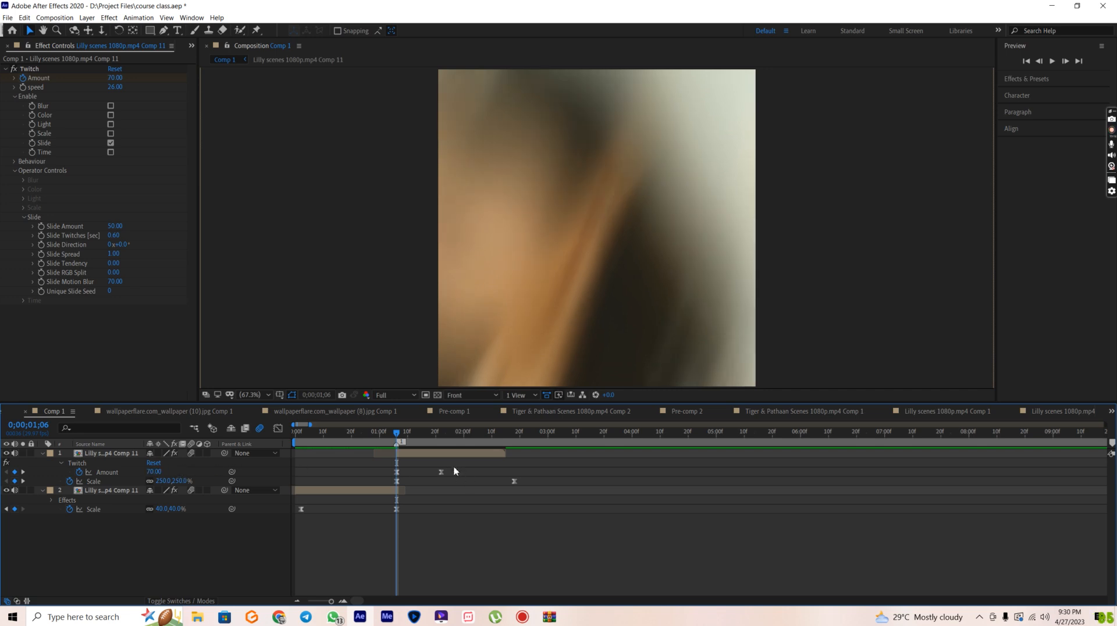
Step: Steepen the Amount curve's bezier handles so it drops sharply toward the final keyframe
left_click(441, 471)
left_click(278, 429)
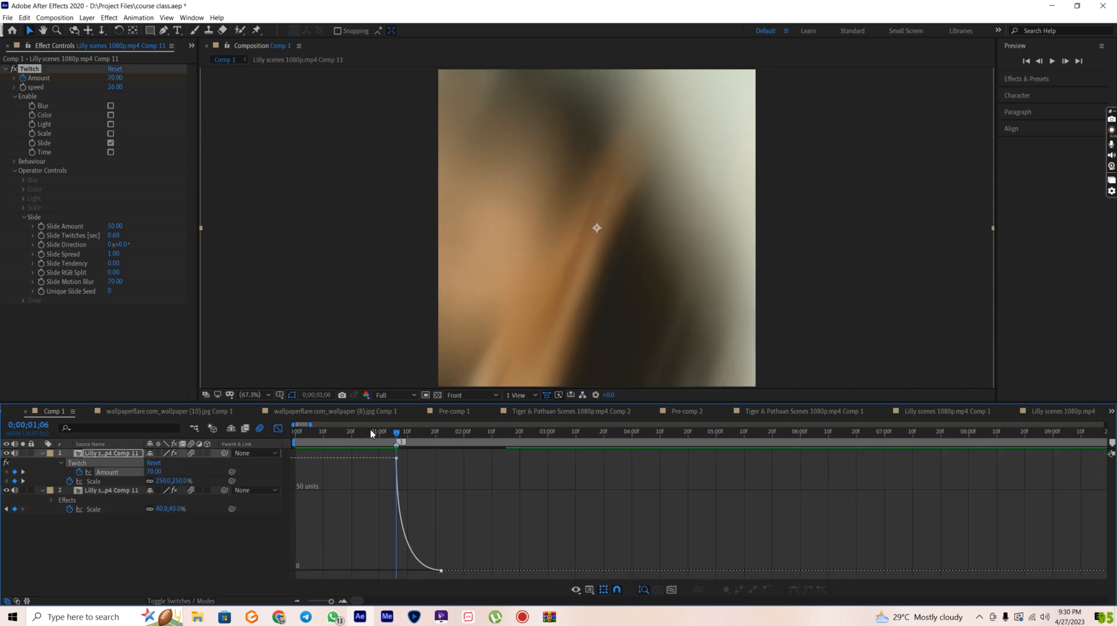
left_click(396, 458)
left_click(342, 601)
left_click_drag(397, 518, 397, 563)
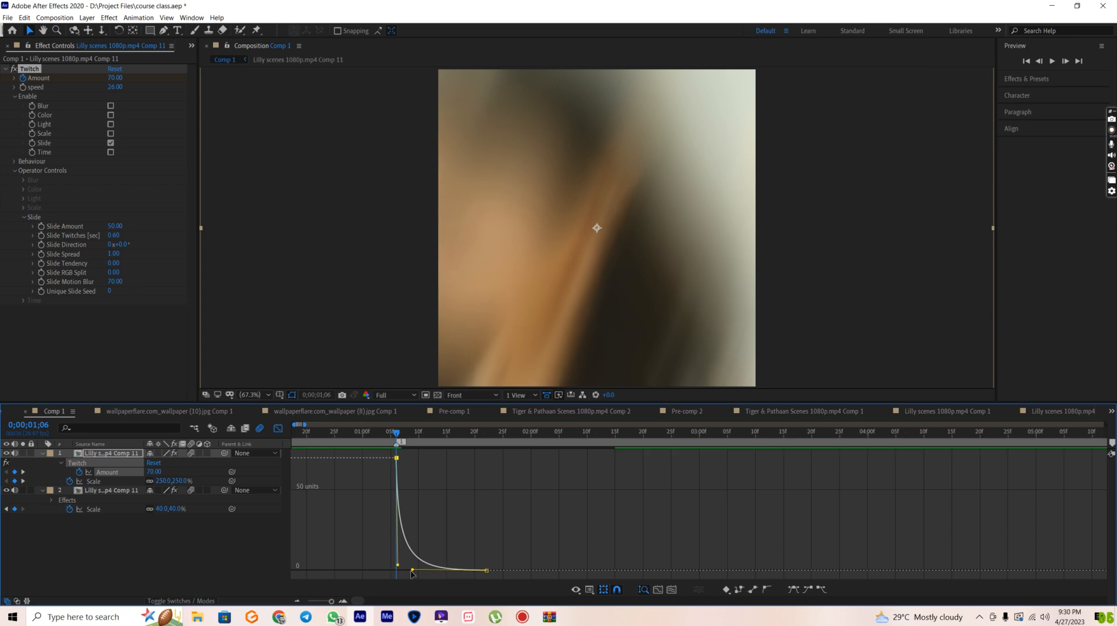
mouse_move(413, 571)
left_mouse_down()
mouse_move(392, 565)
mouse_move(398, 572)
left_mouse_up()
left_click_drag(370, 443, 357, 443)
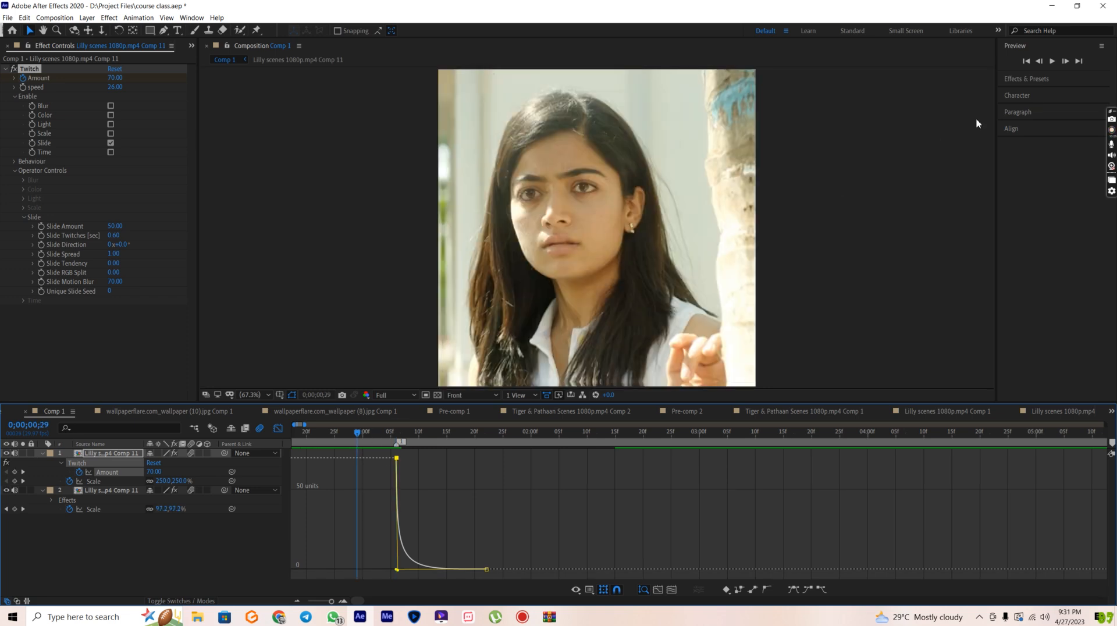
Step: Nudge the lower keyframe's bezier handle on the Amount curve and preview the transition
left_click(1050, 61)
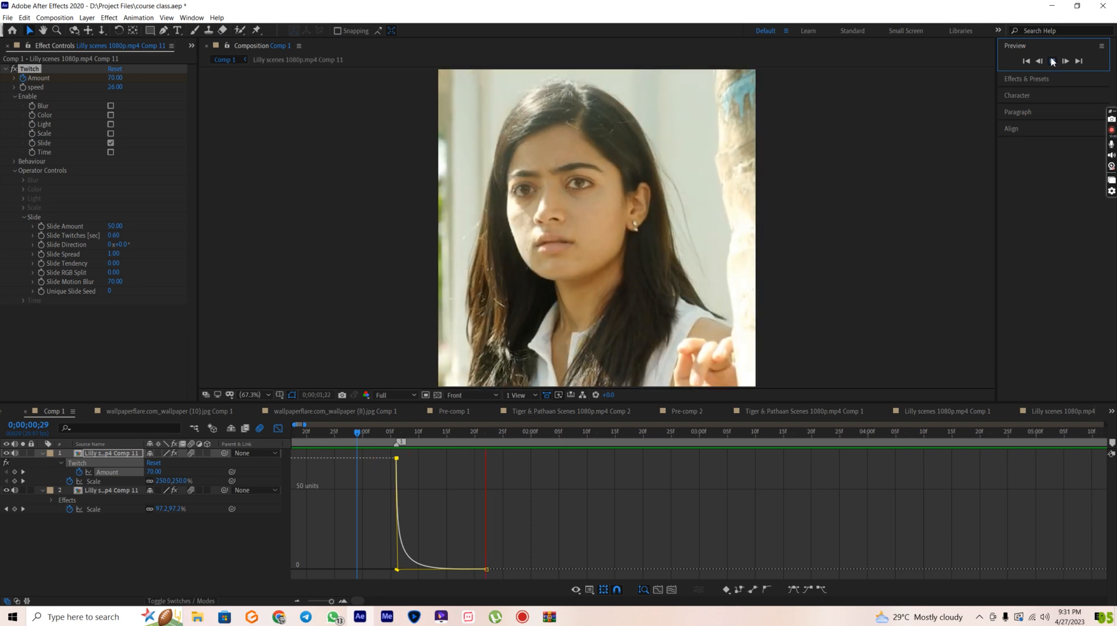
left_click(1052, 61)
left_click_drag(397, 570, 408, 570)
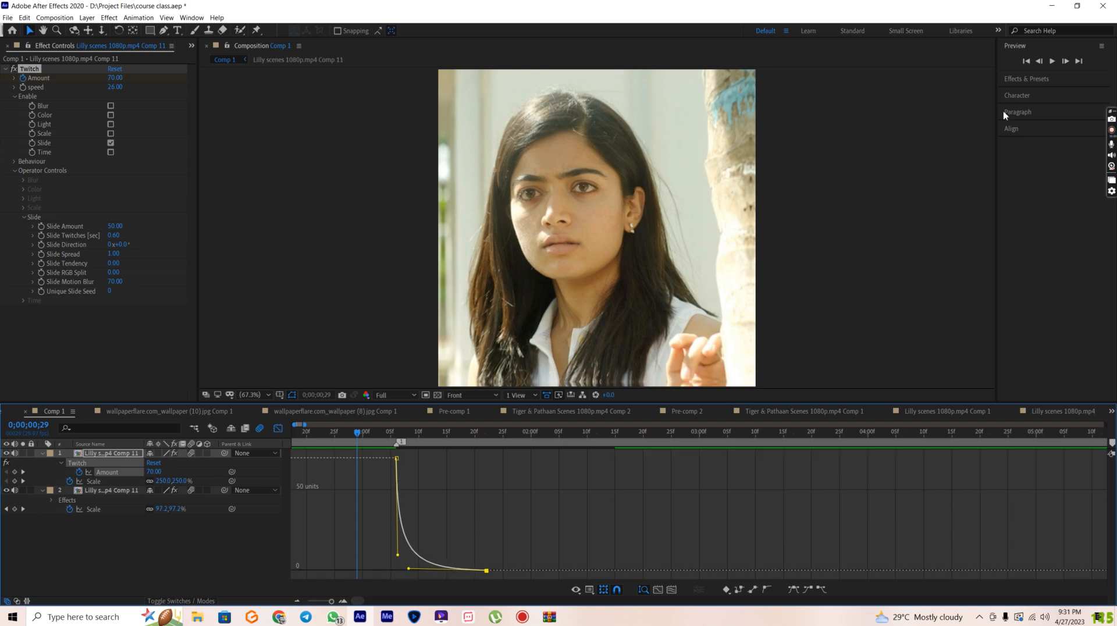
left_click(1053, 61)
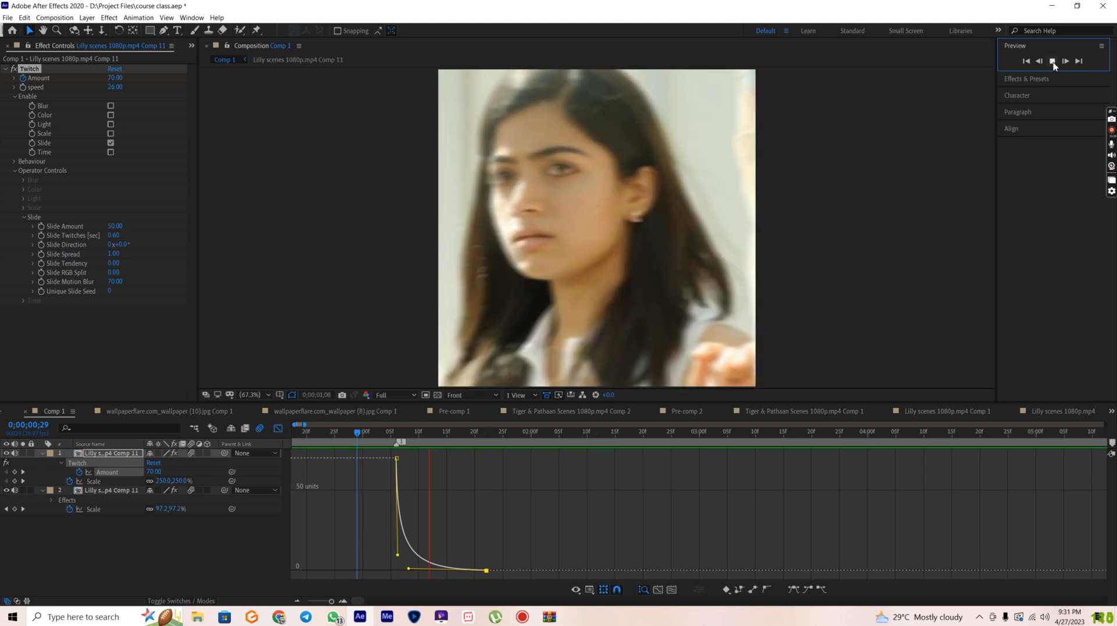
left_click(1052, 61)
left_click(1053, 61)
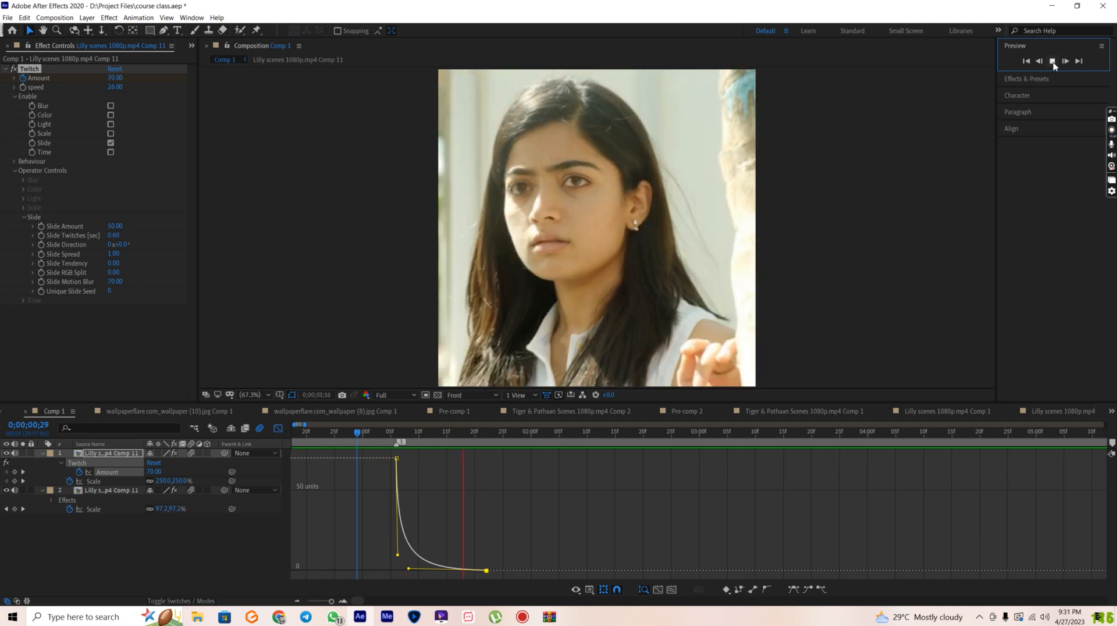
left_click(1053, 63)
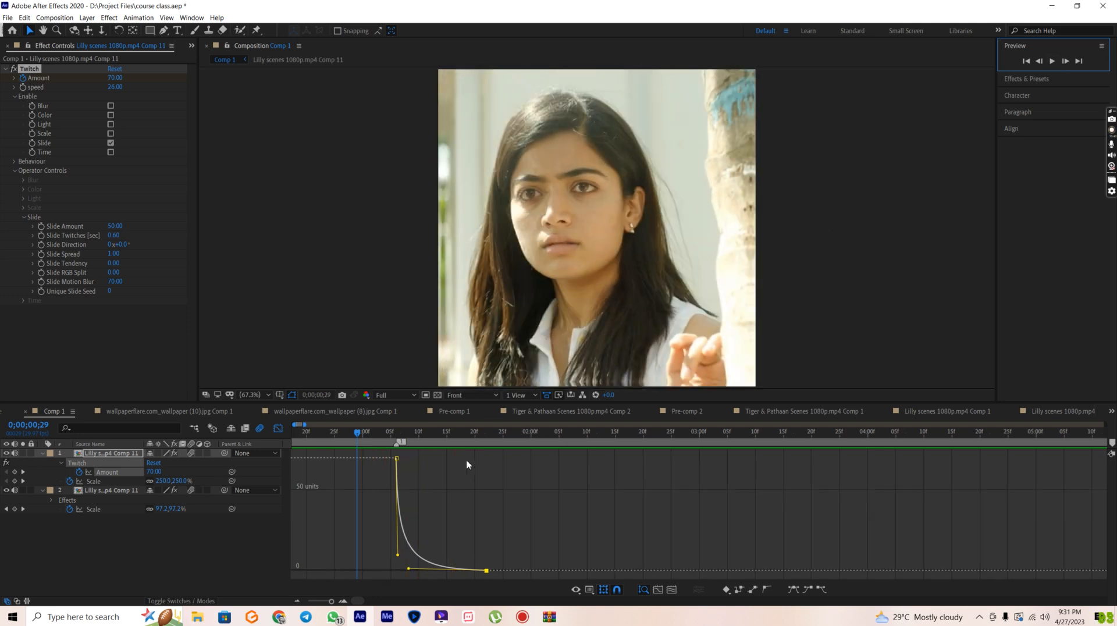
Step: Go to the first Amount keyframe at 1;06 and start editing its value
left_click(397, 435)
left_click(171, 475)
left_click(148, 475)
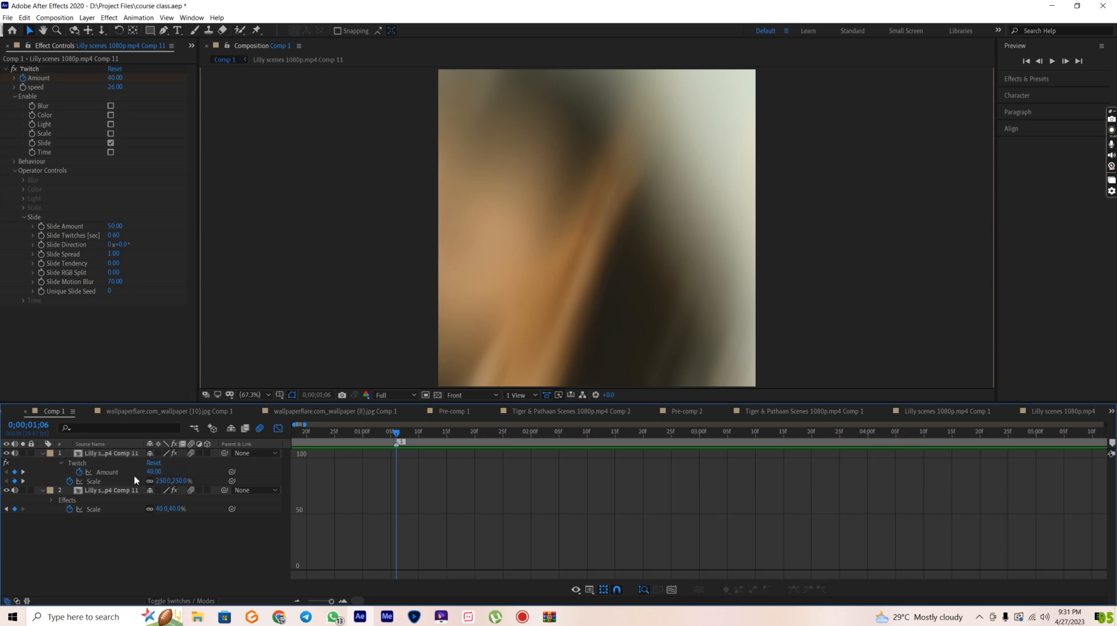
Step: Commit Amount 40, reshape its curve into a steep ease-out, and preview the transition
left_click(105, 472)
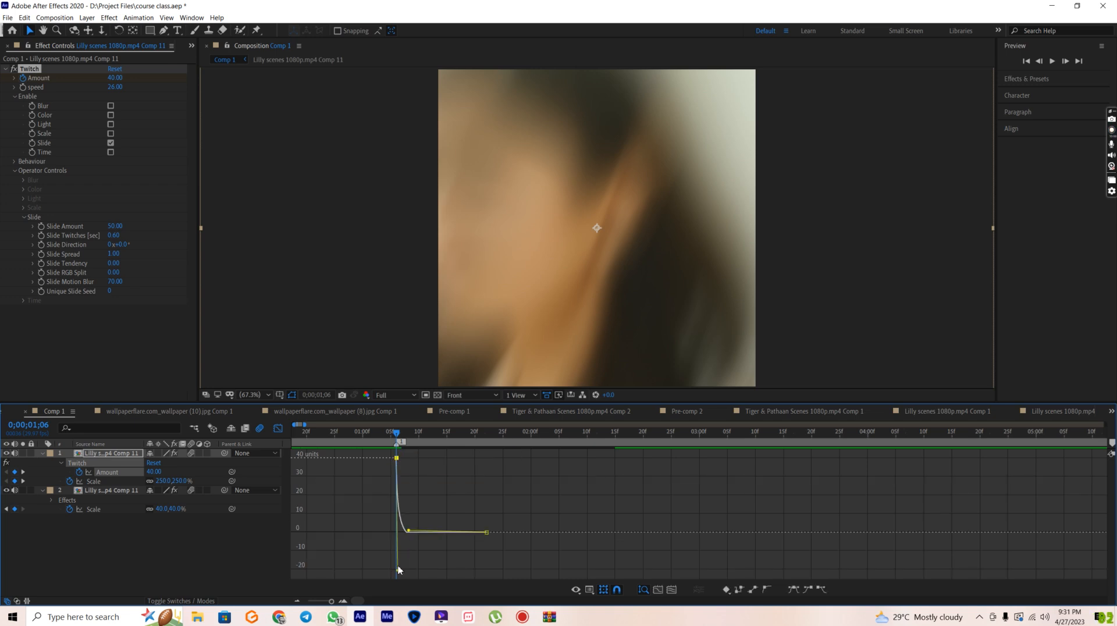
mouse_move(398, 568)
left_mouse_down()
mouse_move(384, 517)
mouse_move(417, 568)
left_mouse_up()
key("Page_Up")
key("Page_Up")
key("Page_Up")
key("Page_Up")
key("Page_Up")
key("Page_Up")
key("Page_Up")
left_click(1052, 62)
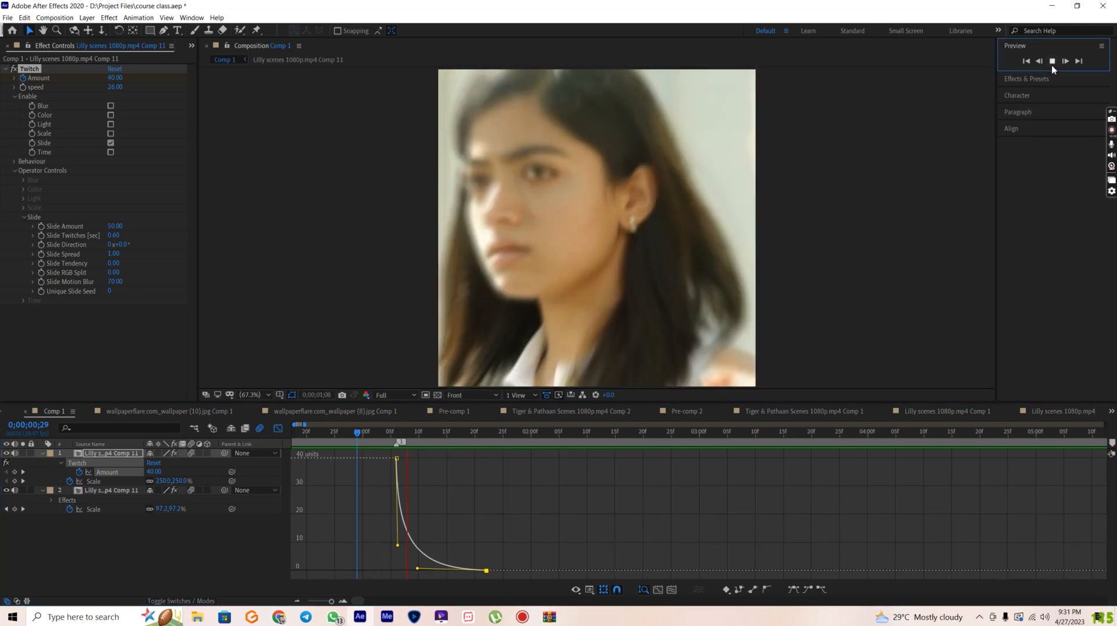
left_click(1052, 65)
left_click(1053, 65)
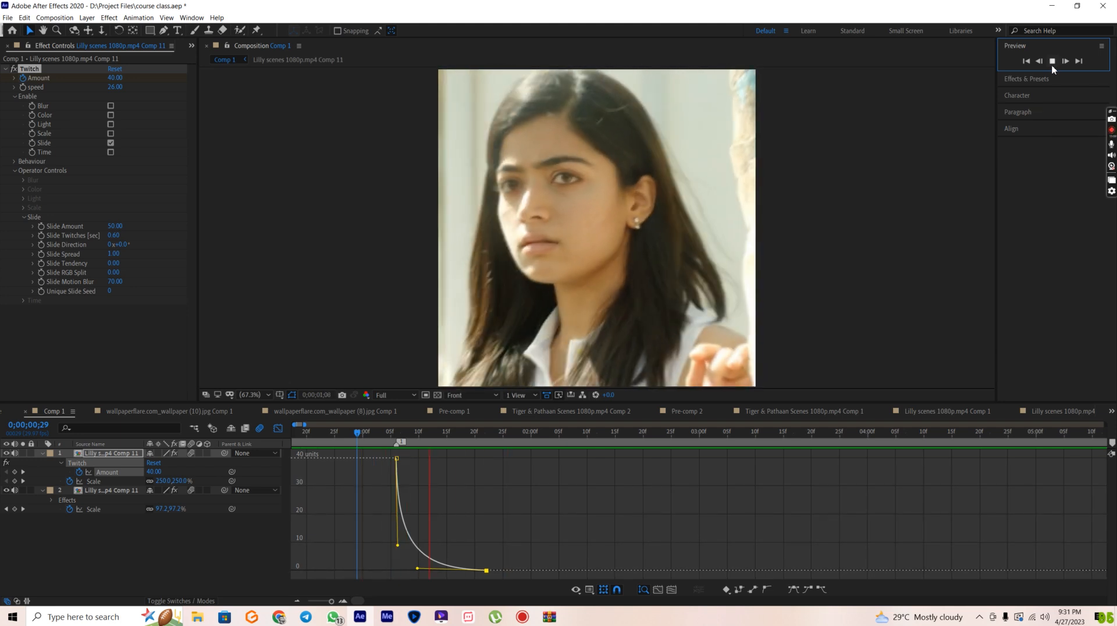
left_click(1052, 63)
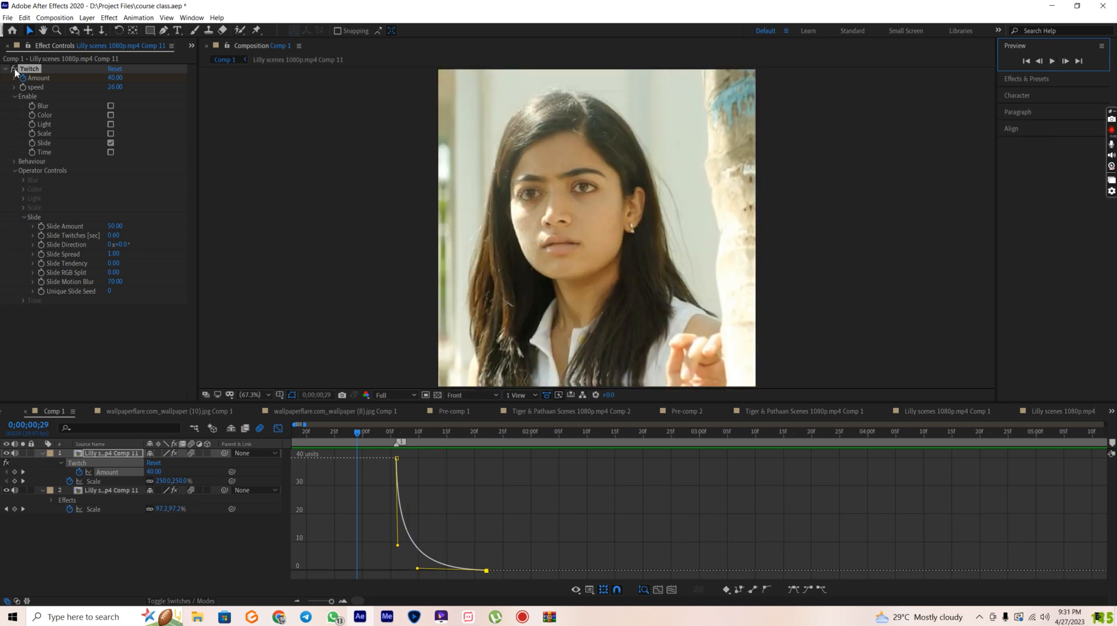
Step: Select the Twitch effect, replay the preview, and return to the first Amount keyframe
left_click(18, 70)
left_click(1052, 61)
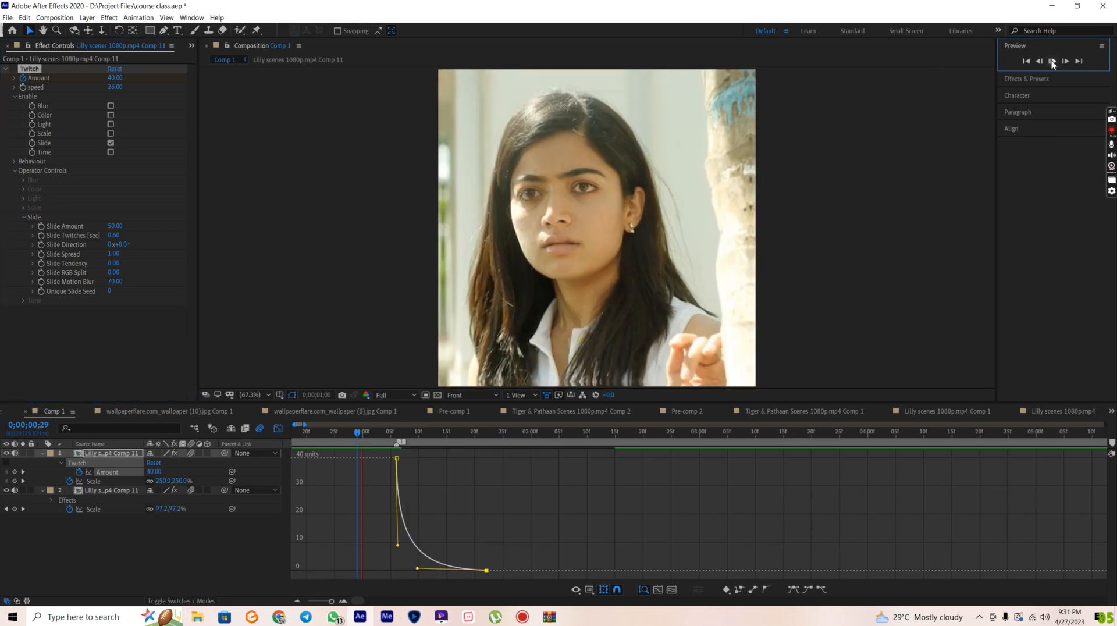
left_click(1053, 61)
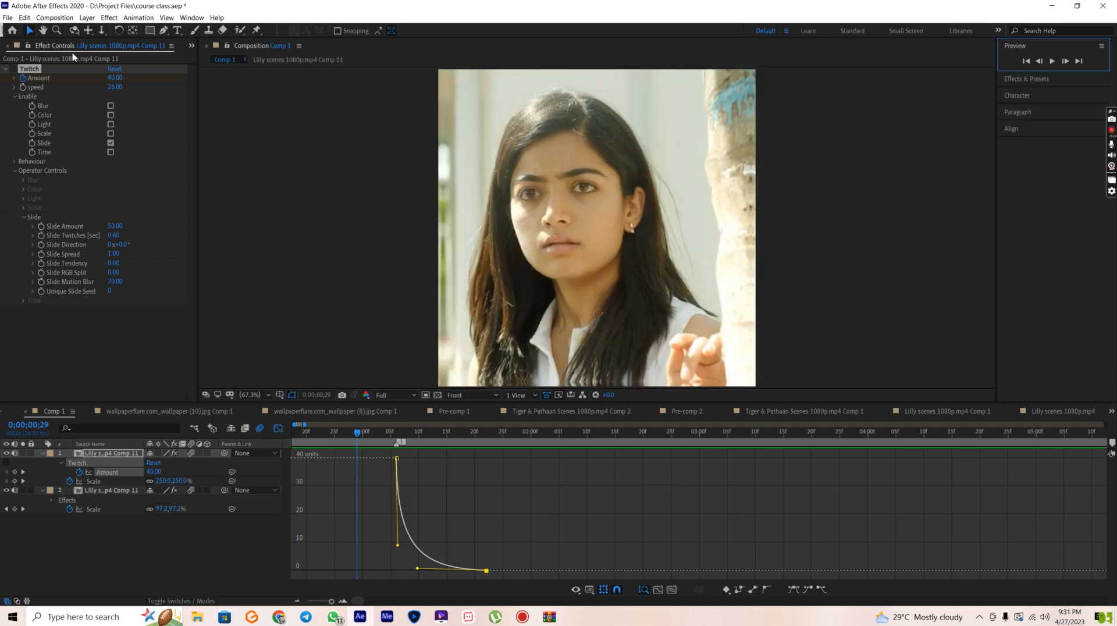
left_click(1051, 64)
left_click(278, 431)
left_click(278, 432)
key("k")
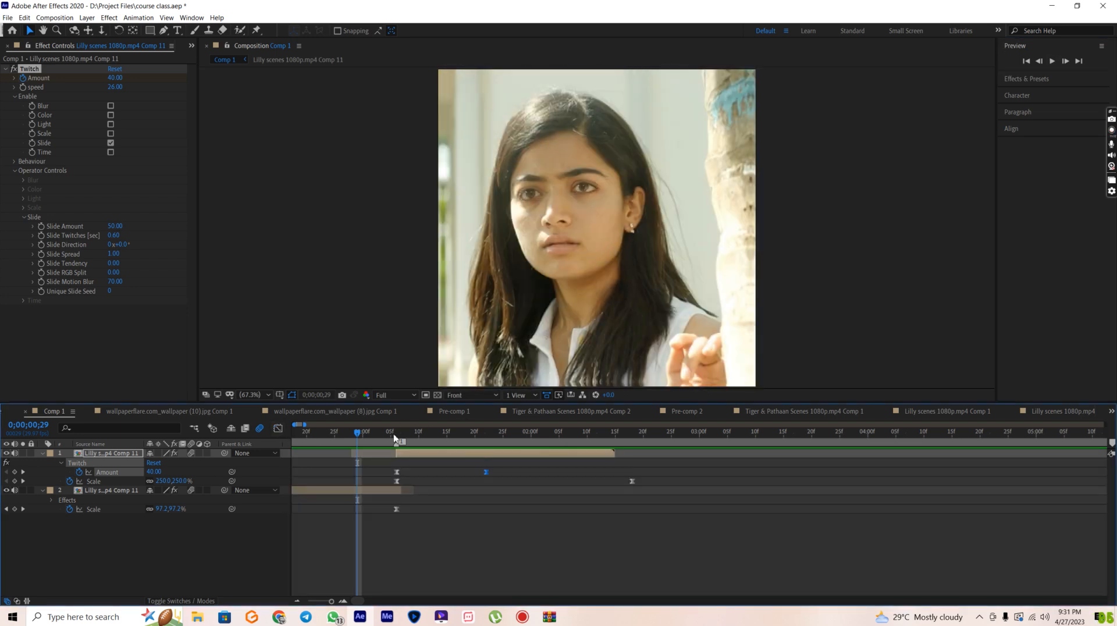
Step: Set the starting Twitch Amount to 60 and select the ending Amount keyframe
left_click(172, 470)
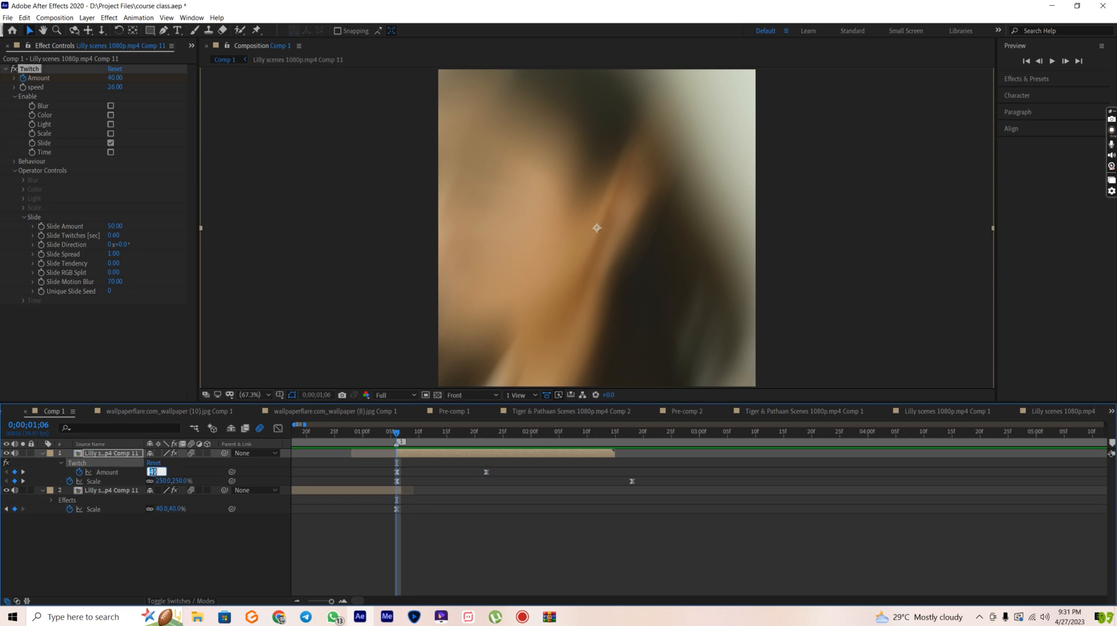
left_click(185, 470)
left_click(486, 435)
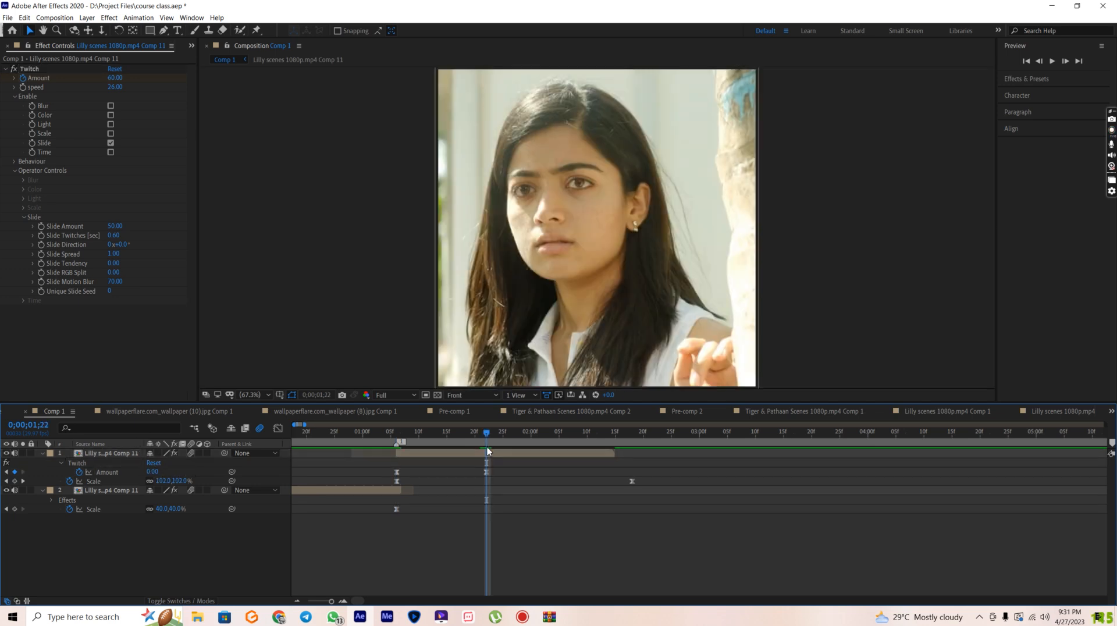
left_click(486, 472)
Step: Set Twitch speed to 30 and Slide Amount to 30, keeping the Slide operator on
left_click(115, 87)
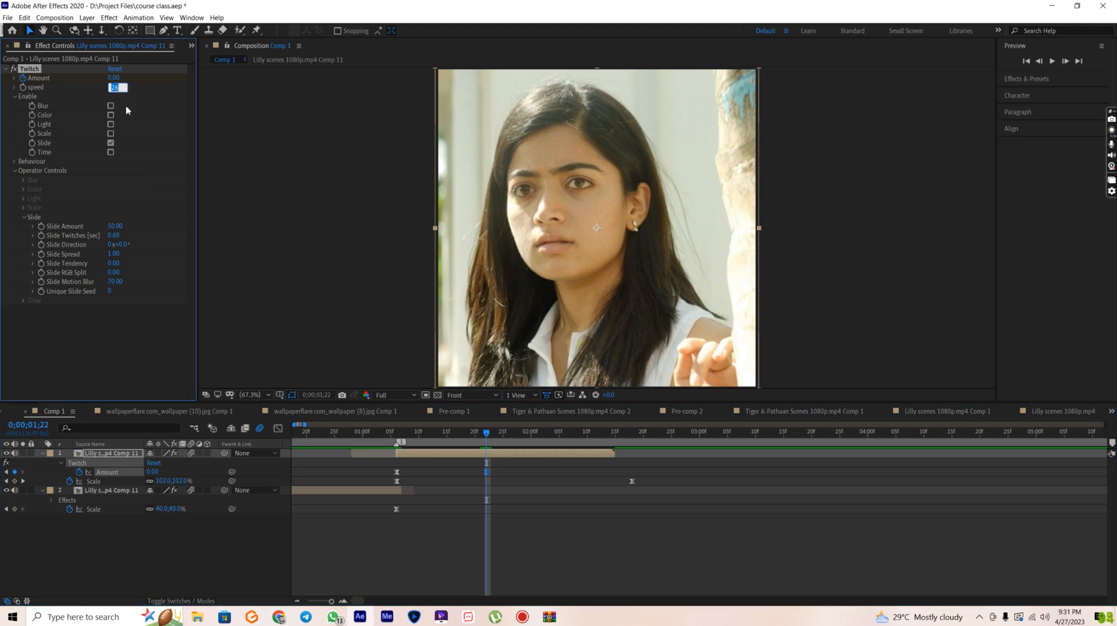
left_click(111, 143)
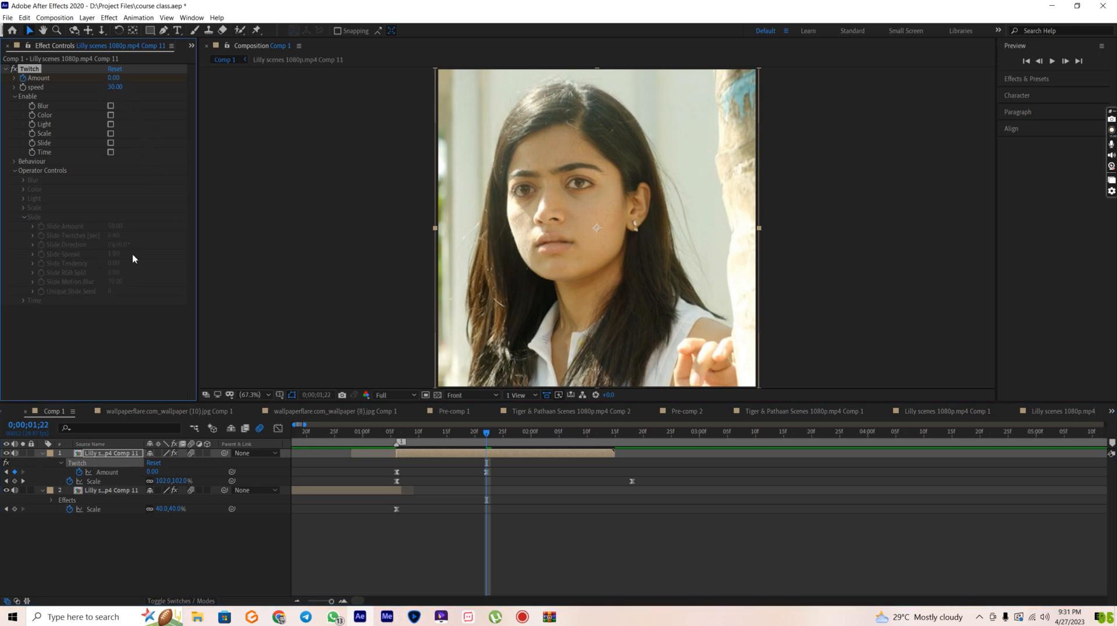
left_click(111, 143)
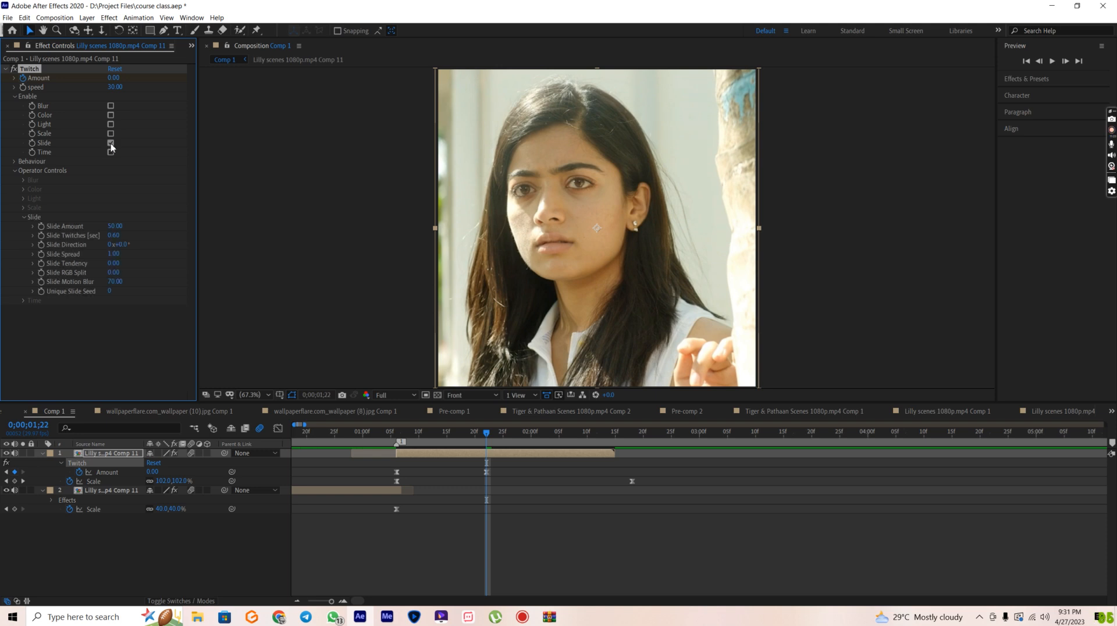
left_click(120, 223)
type("30")
left_click(191, 300)
Step: Drag the Amount curve's bezier handle down to steepen the drop, then preview
left_click(396, 472)
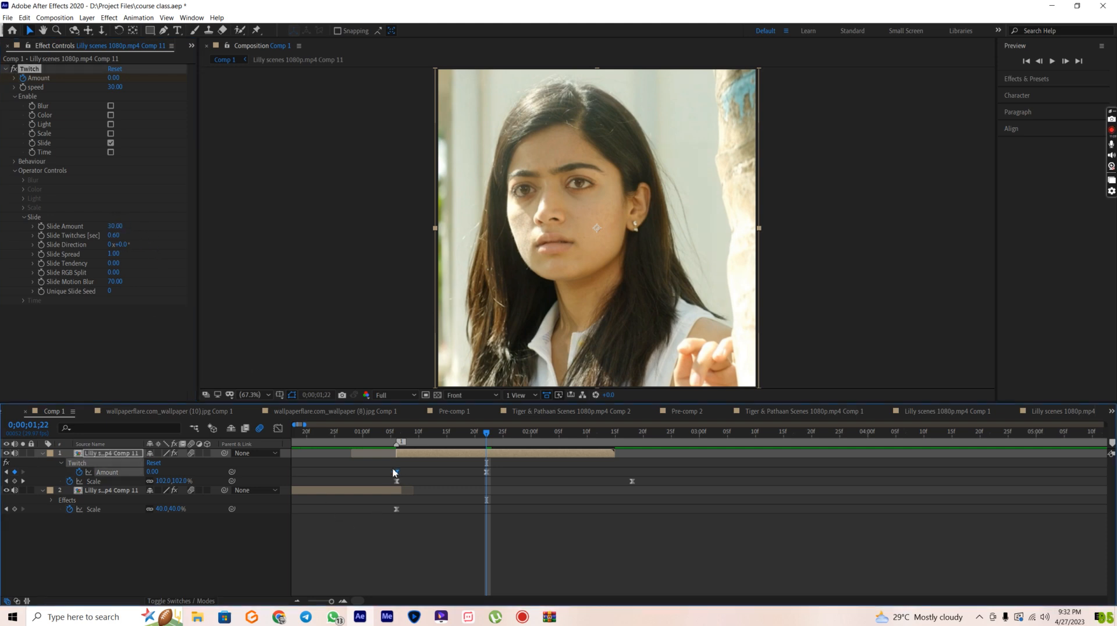
left_click(278, 428)
left_click_drag(399, 516, 398, 545)
left_click(357, 432)
left_click(1052, 62)
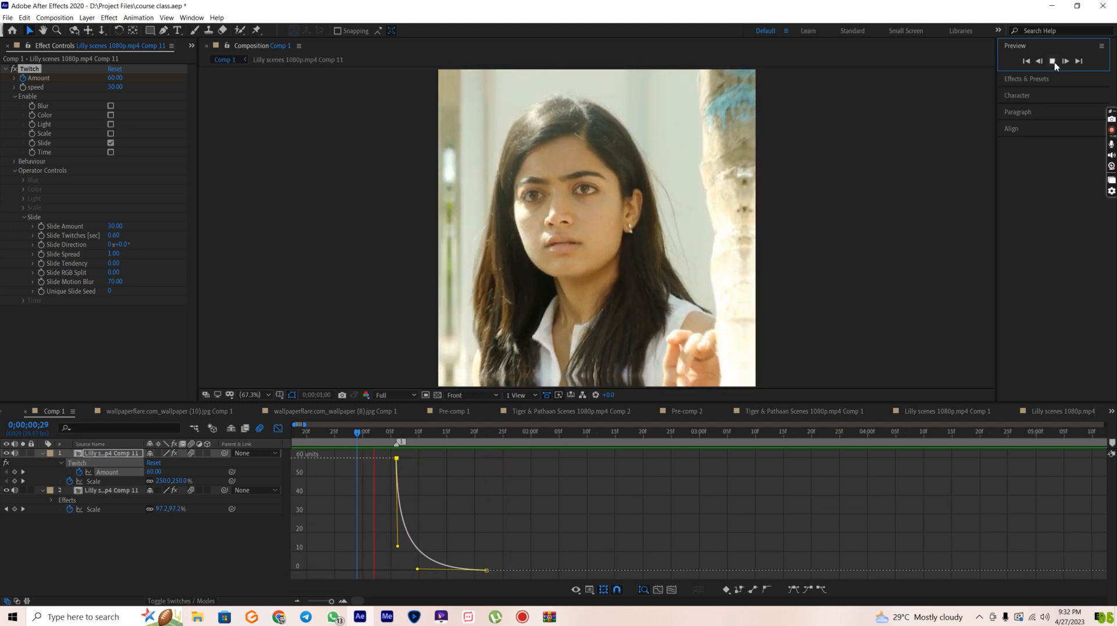
Step: Return to the layer bars, place the time inside the transition near 1;05, and replay the preview
left_click(1054, 62)
left_click(278, 429)
left_click_drag(384, 434, 394, 448)
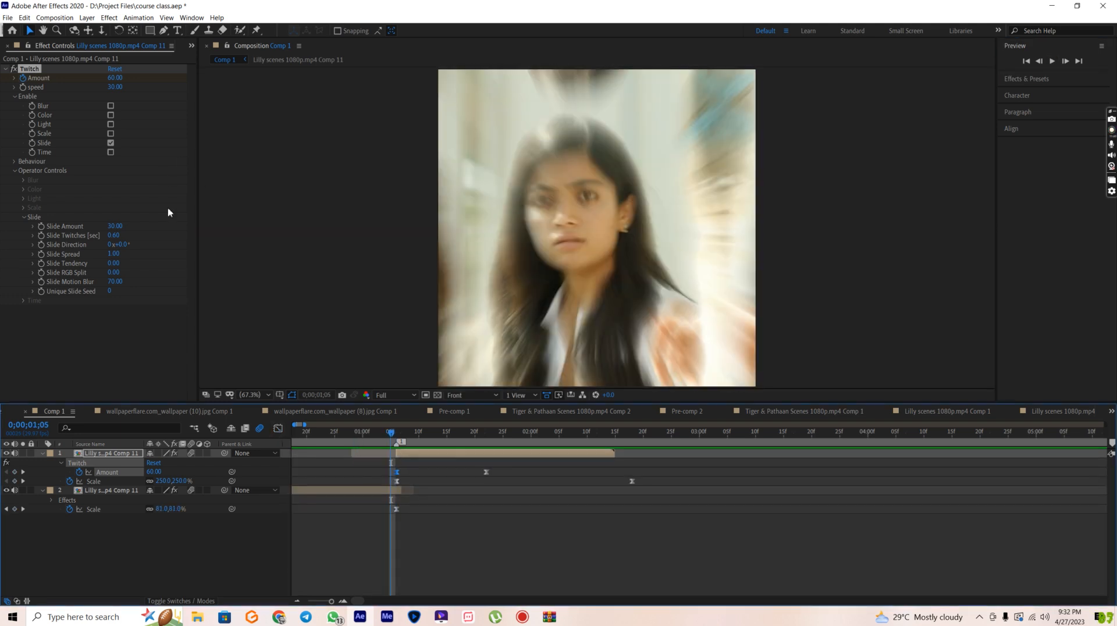
left_click(400, 438)
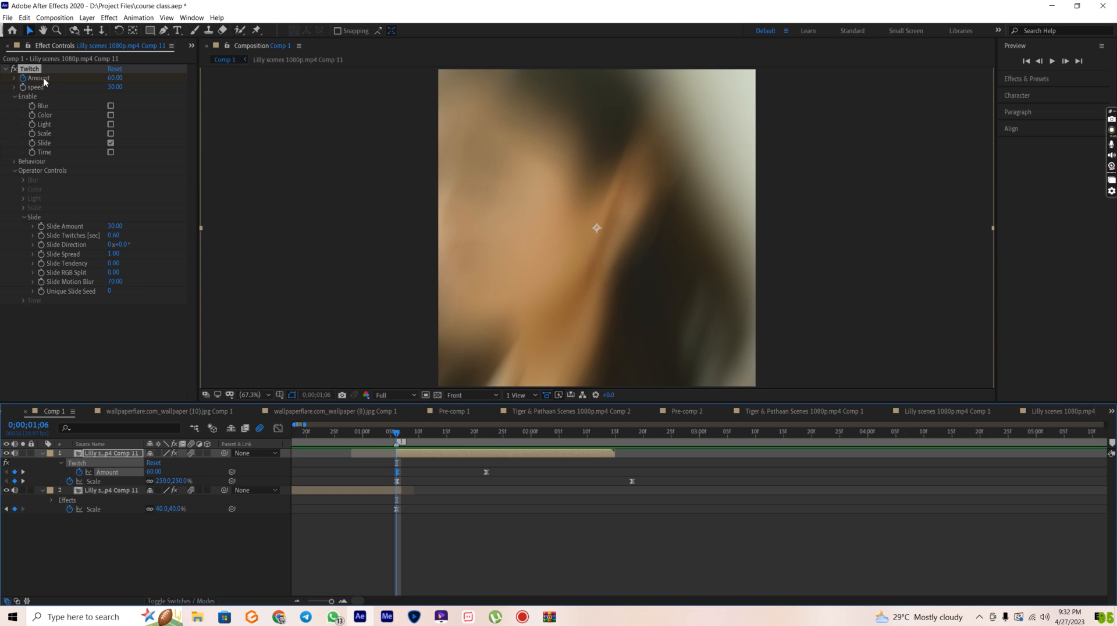
left_click(1053, 62)
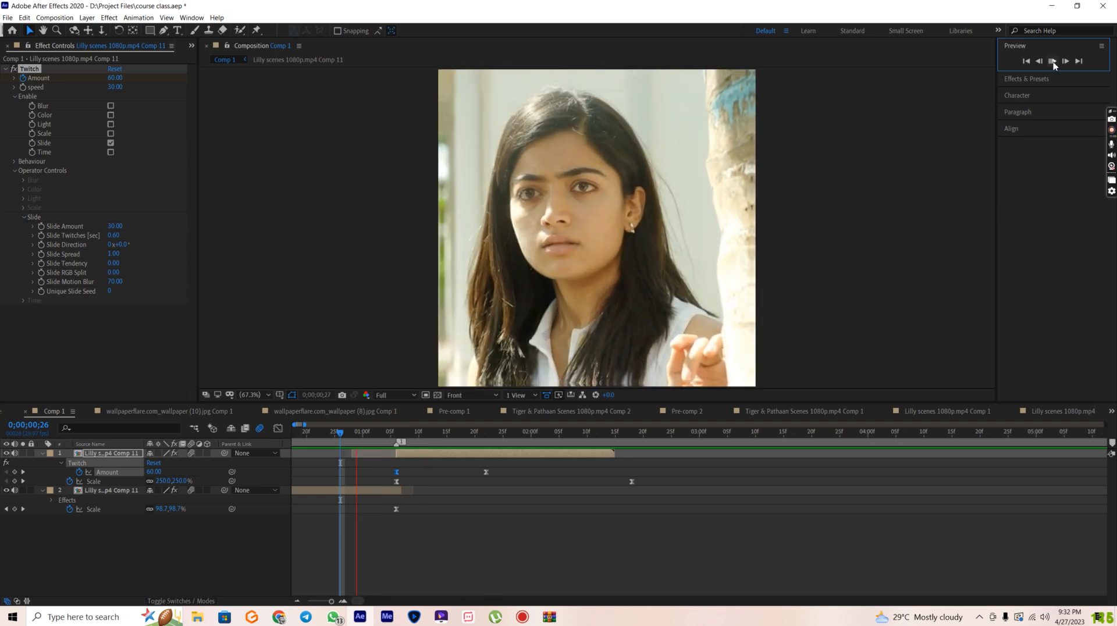
left_click(1053, 61)
left_click(1053, 61)
left_click(1053, 62)
left_click(397, 435)
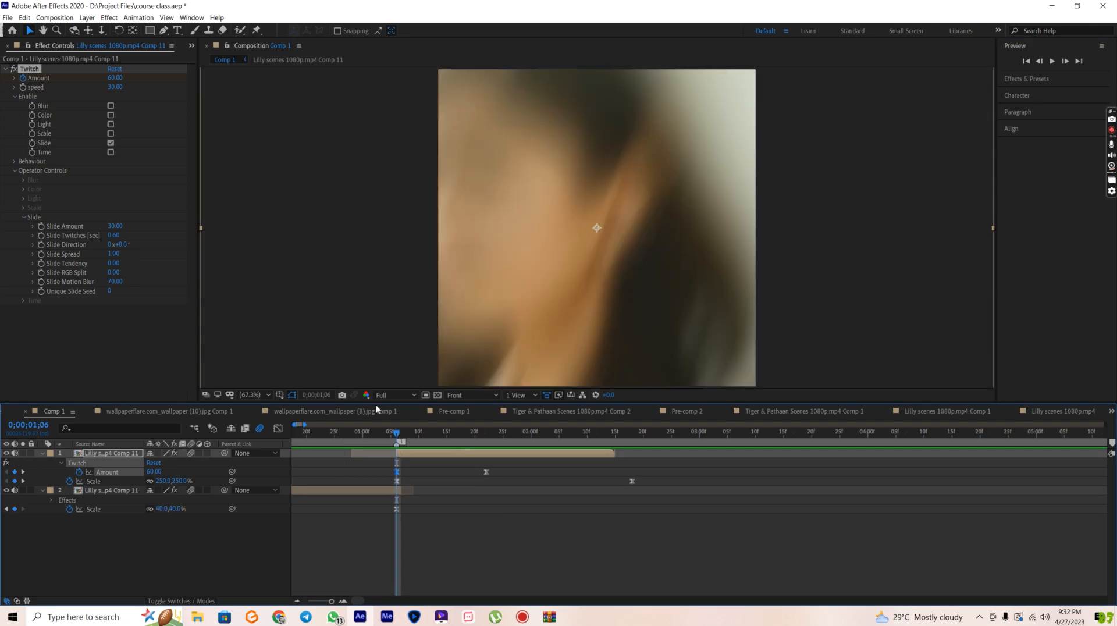
mouse_move(433, 435)
left_mouse_down()
mouse_move(444, 442)
mouse_move(425, 448)
left_mouse_up()
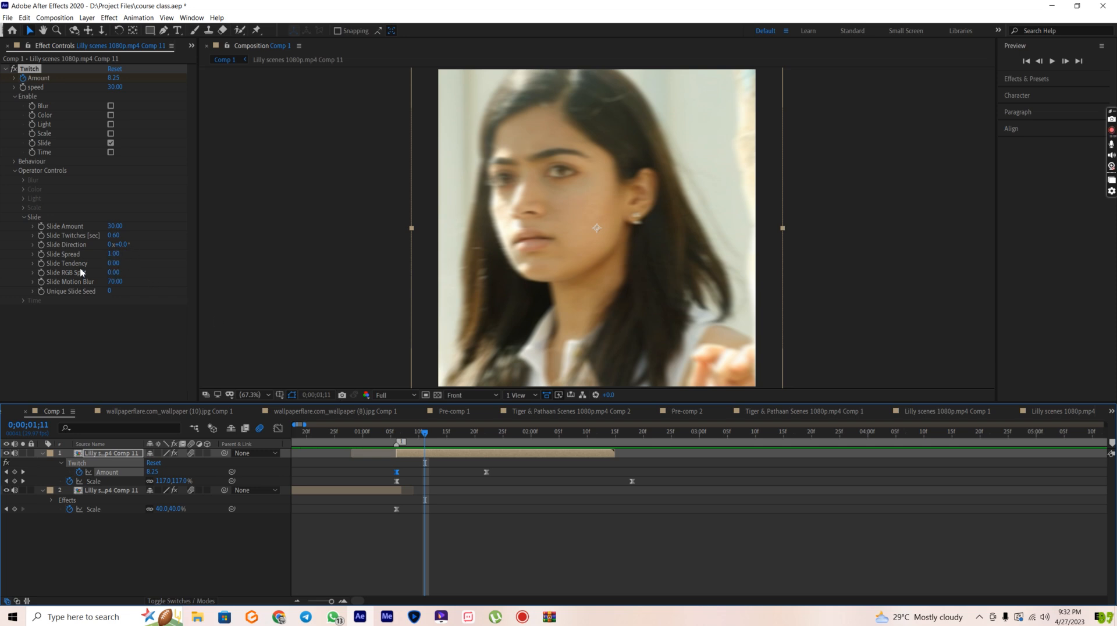
left_click_drag(112, 263, 173, 276)
left_click_drag(395, 438, 420, 457)
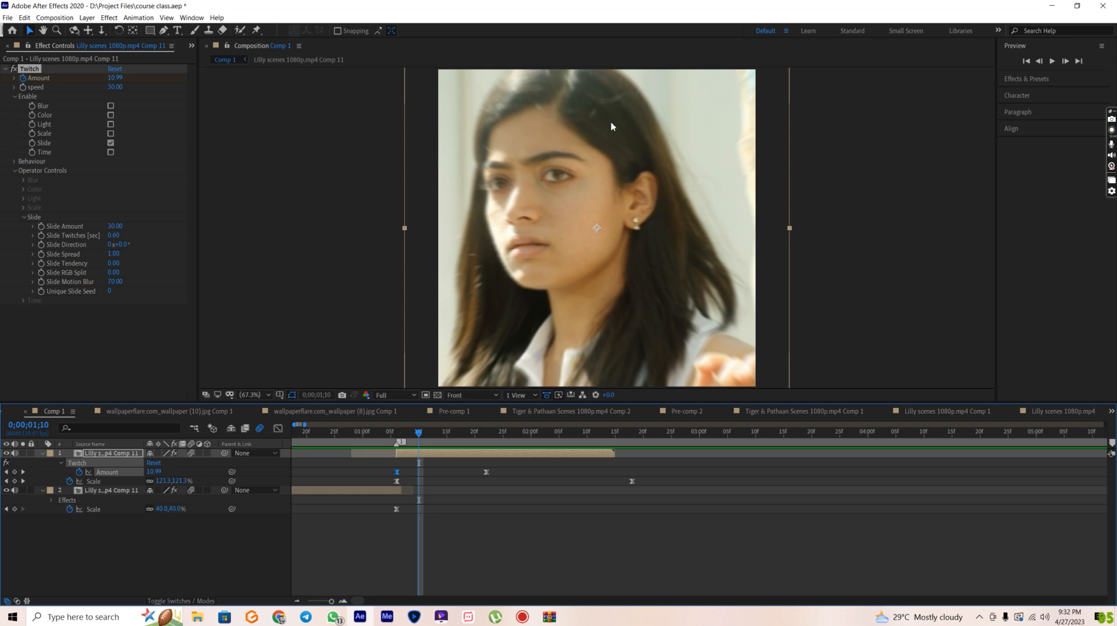
left_click_drag(117, 263, 84, 287)
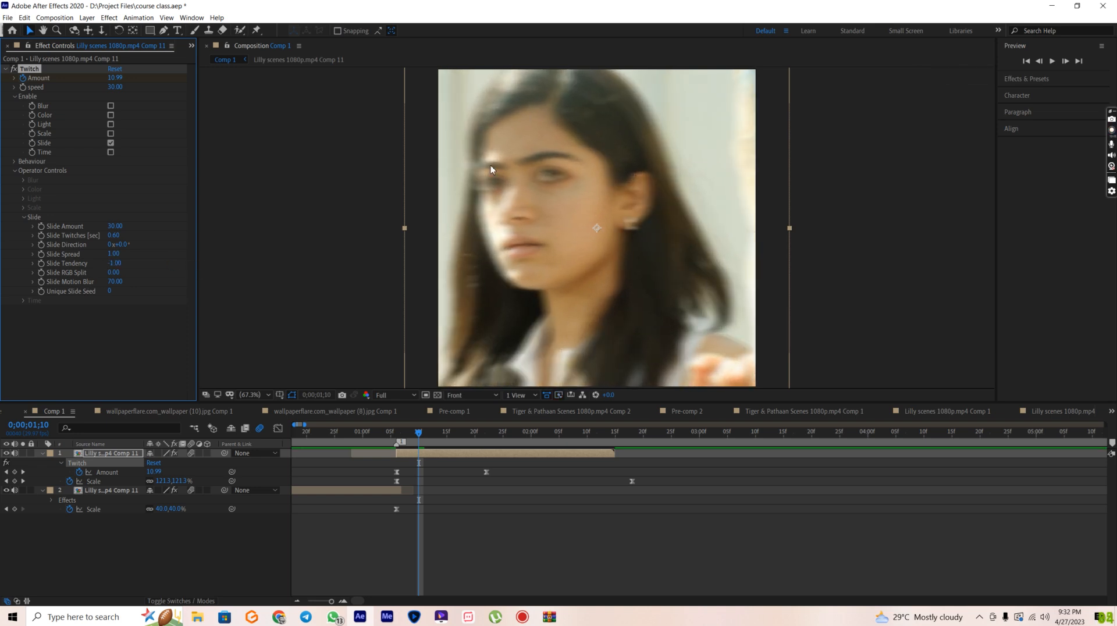
left_click_drag(110, 267, 177, 268)
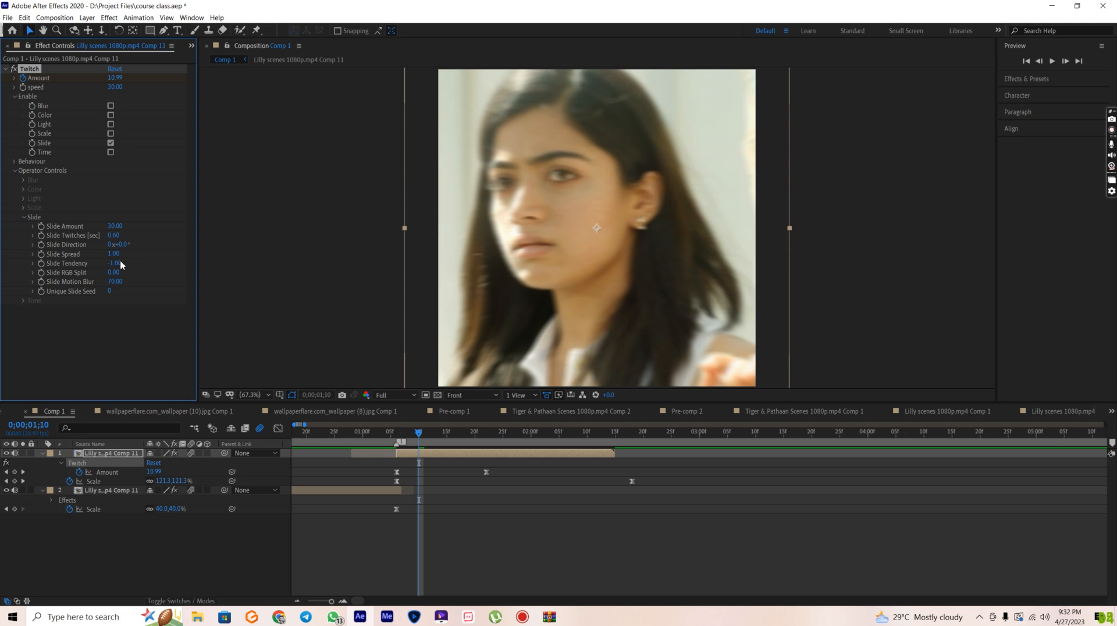
key("ctrl+z")
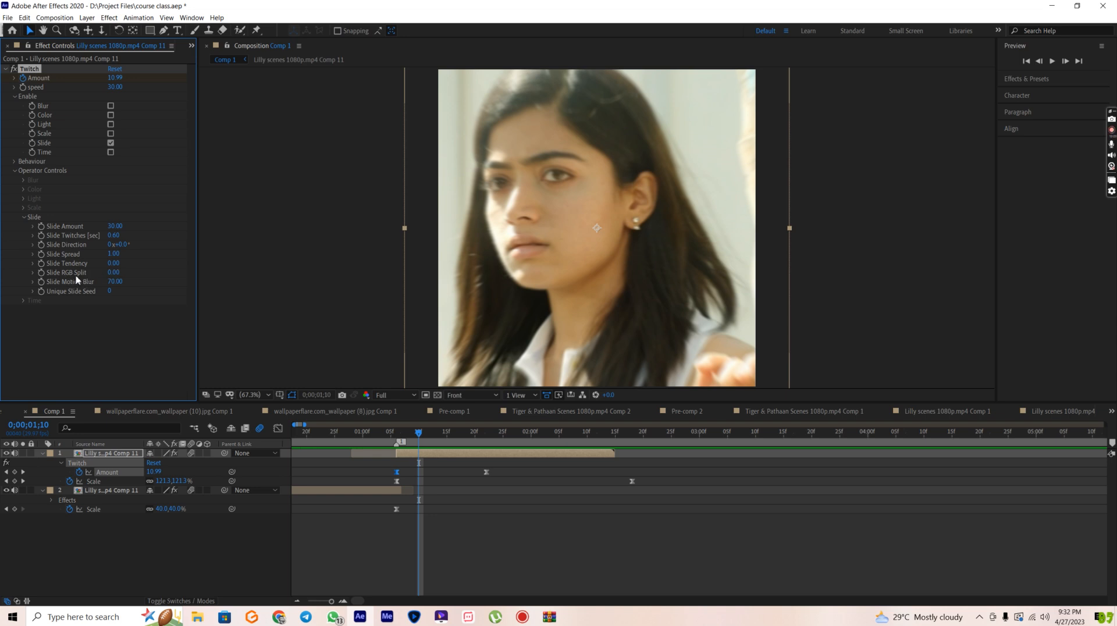
left_click_drag(113, 277, 146, 277)
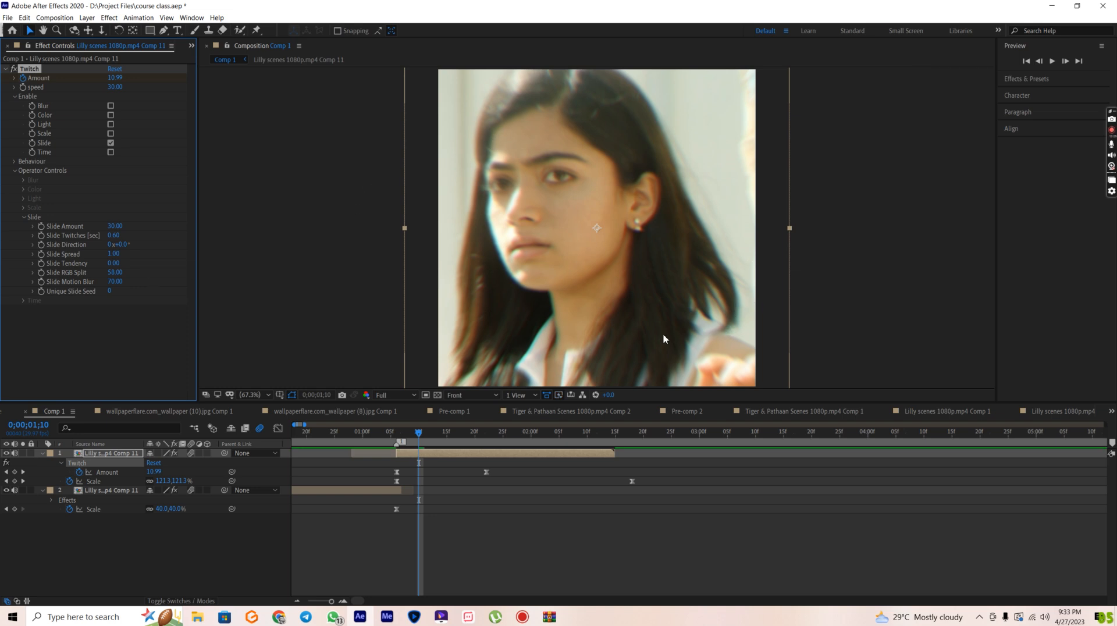
left_click_drag(389, 436, 374, 451)
left_click(1052, 62)
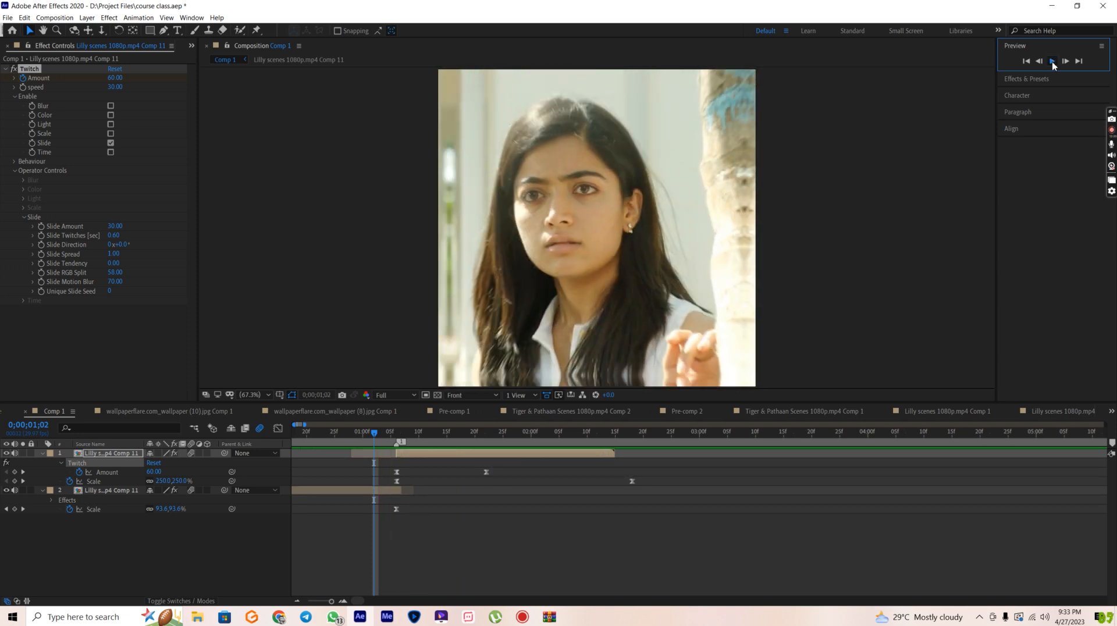
key("space")
left_click_drag(116, 279, 97, 280)
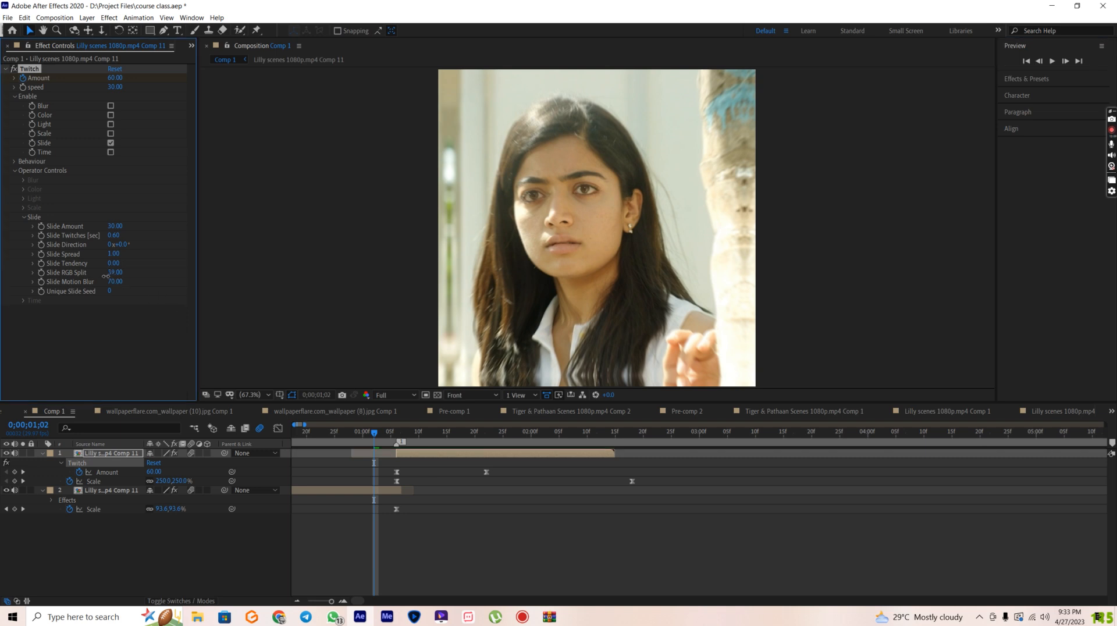
left_click(1051, 62)
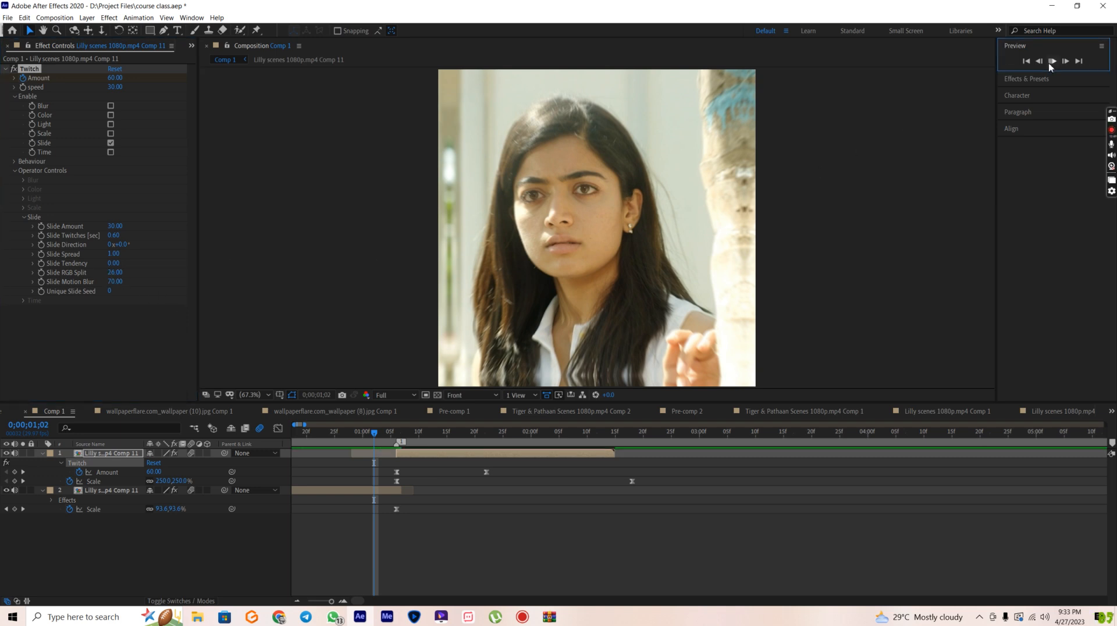
key("space")
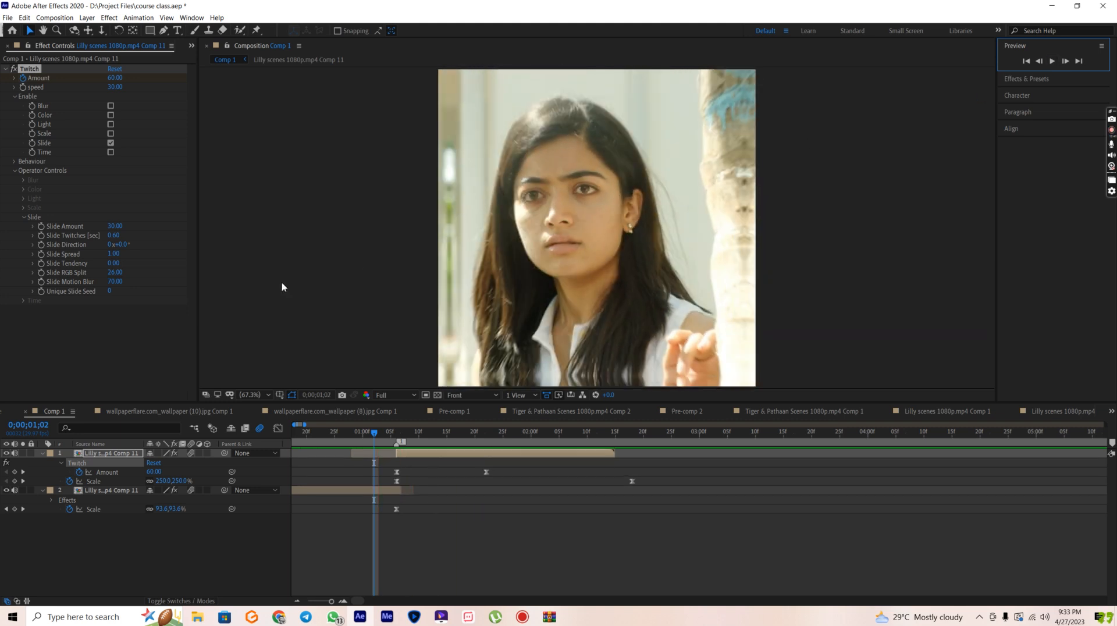
left_click(123, 273)
left_click(128, 354)
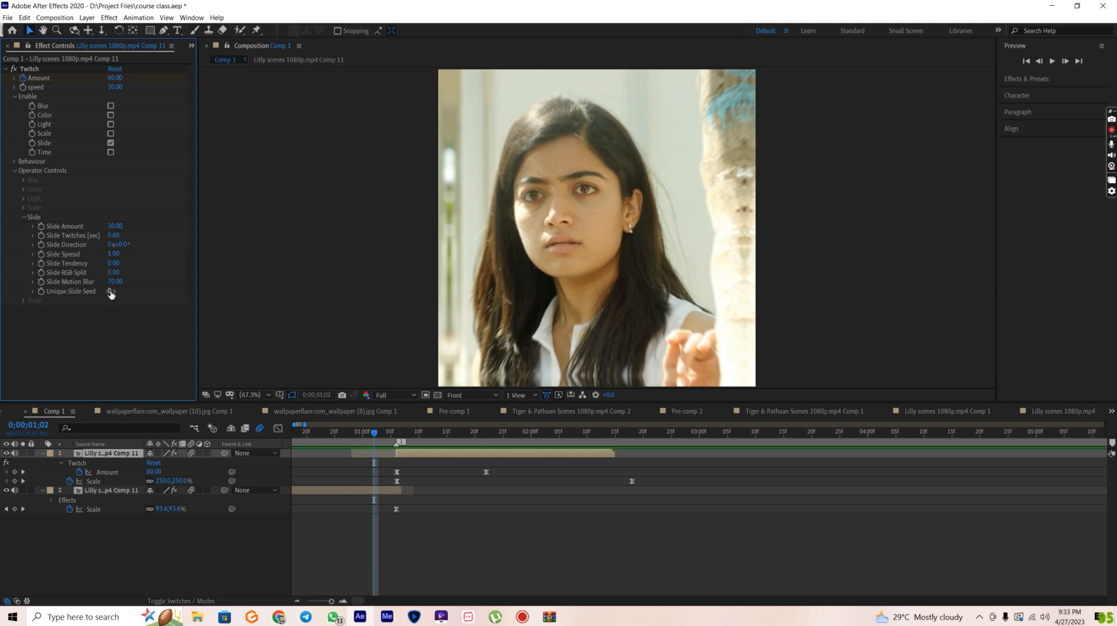
Step: Try a randomised Unique Slide Seed and then seed 1, previewing the transition from 1;04
left_click_drag(394, 432, 408, 440)
left_click(110, 292)
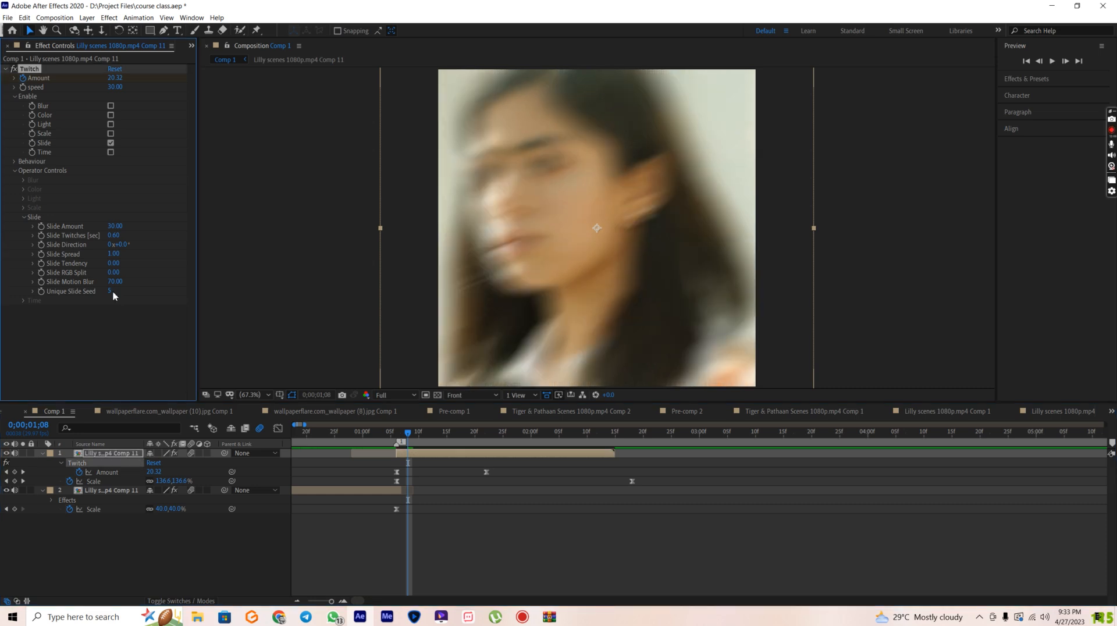
left_click(387, 432)
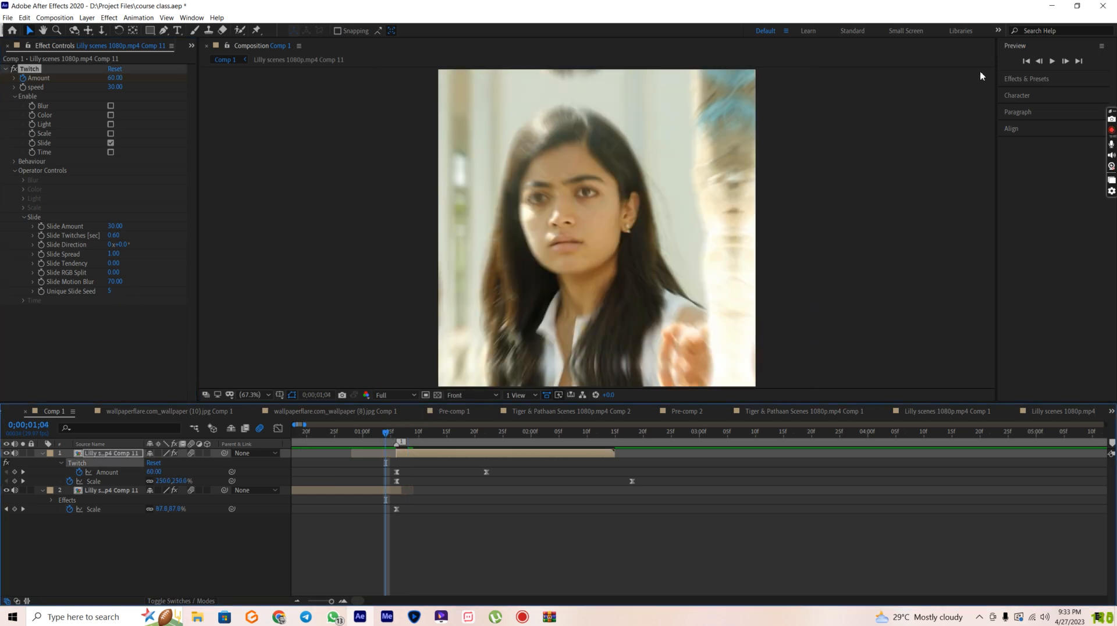
left_click(1052, 61)
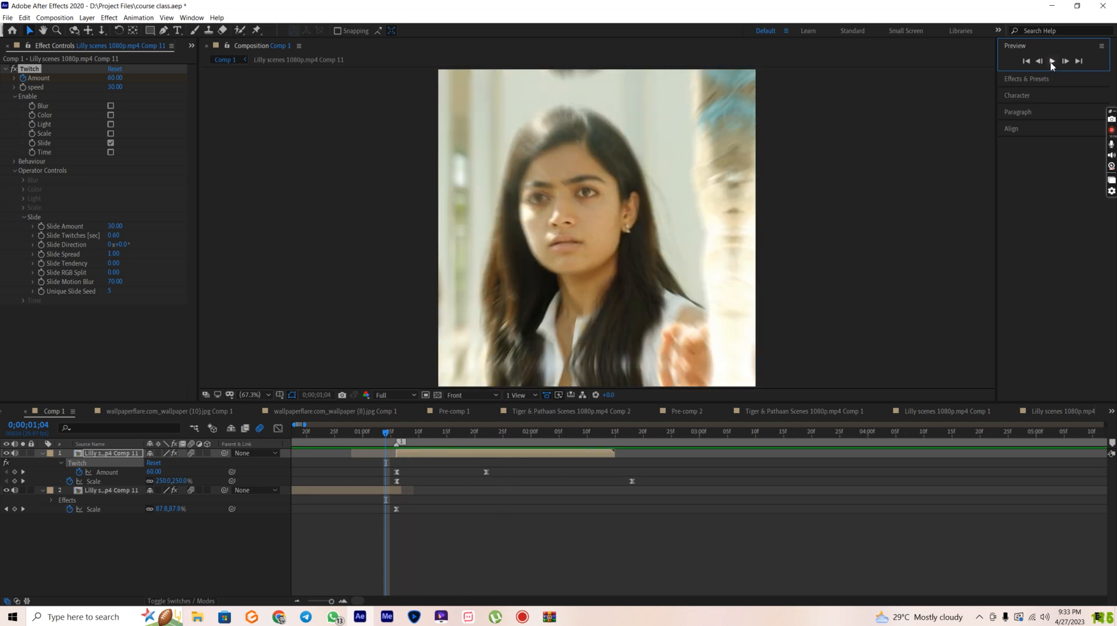
left_click(399, 439)
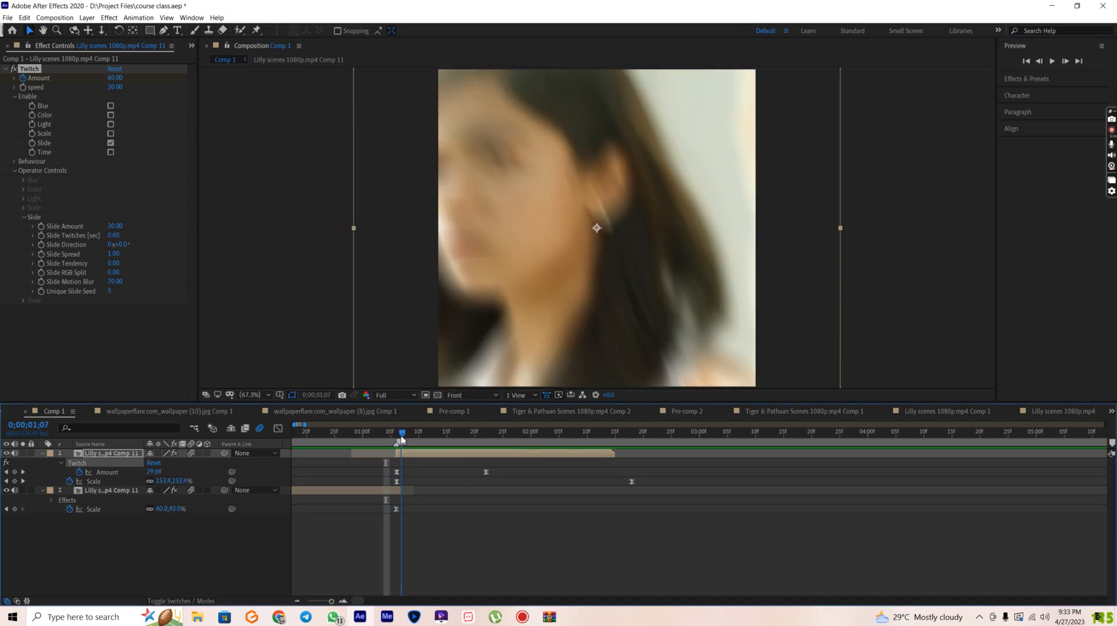
left_click(110, 292)
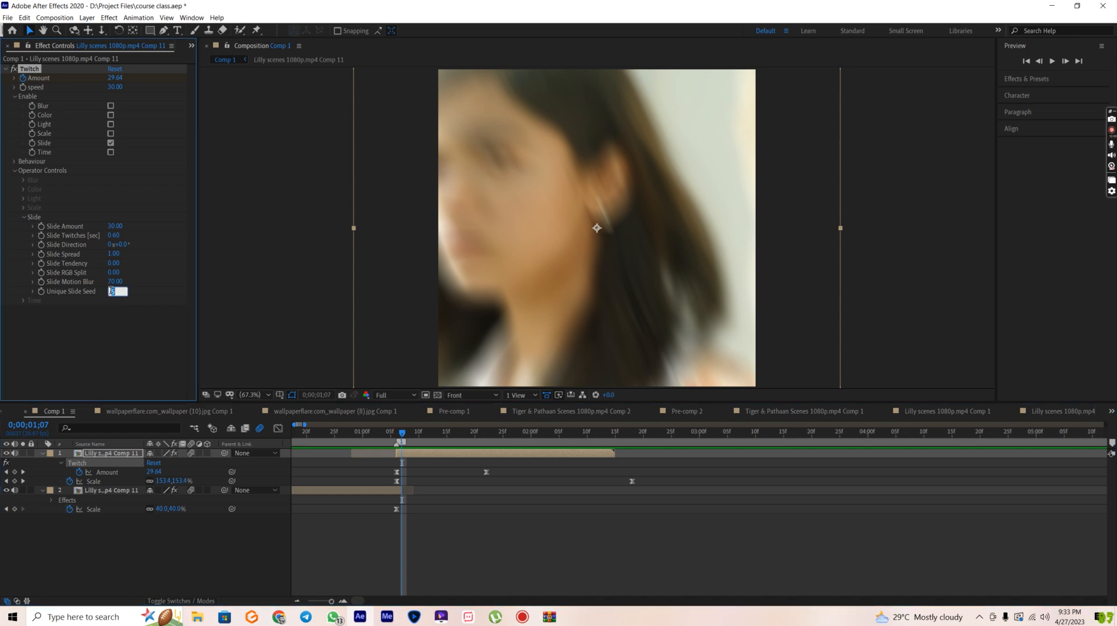
left_click(106, 322)
left_click(385, 441)
left_click(1054, 61)
left_click(1053, 62)
left_click(1054, 62)
left_click(1053, 61)
left_click(1053, 62)
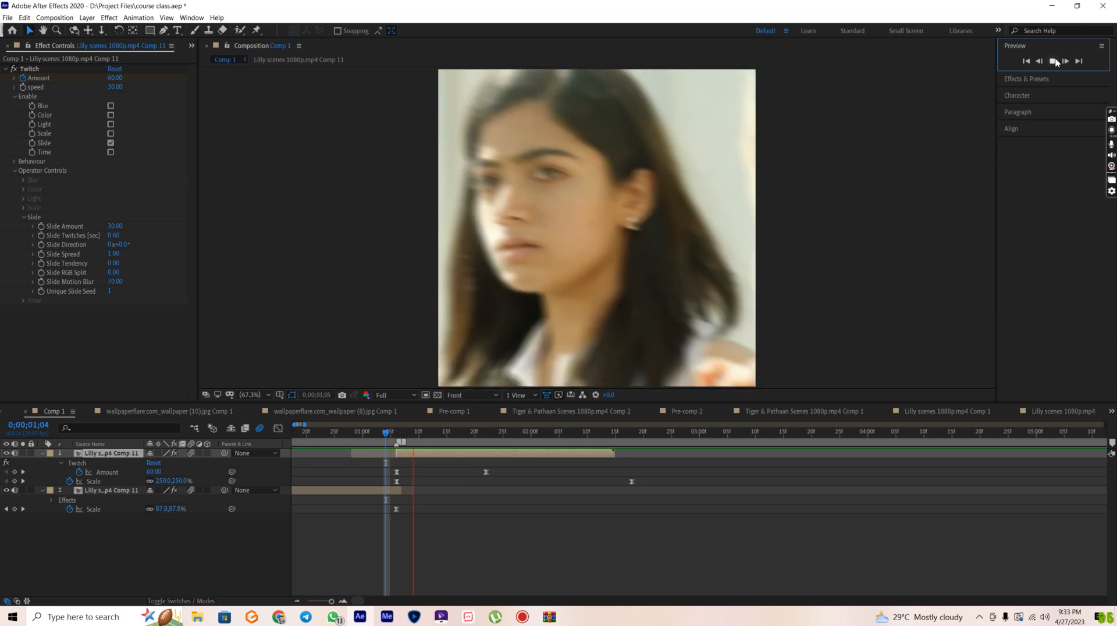
key("space")
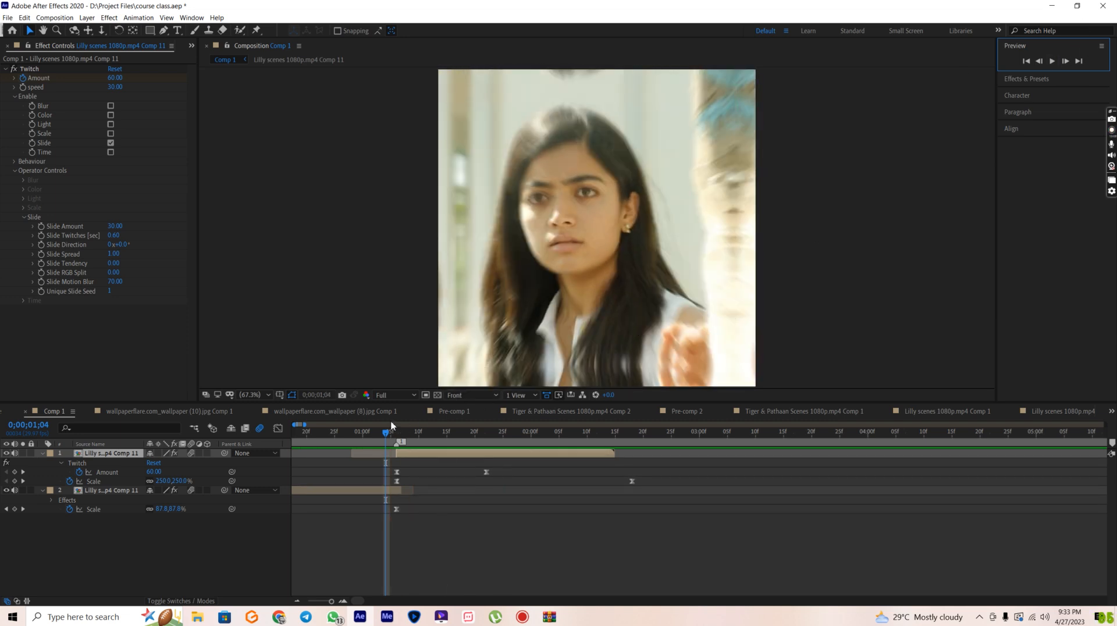
Step: Preview the transition with Unique Slide Seed values 2, 3 and 4
left_click(109, 291)
type("2")
key("Return")
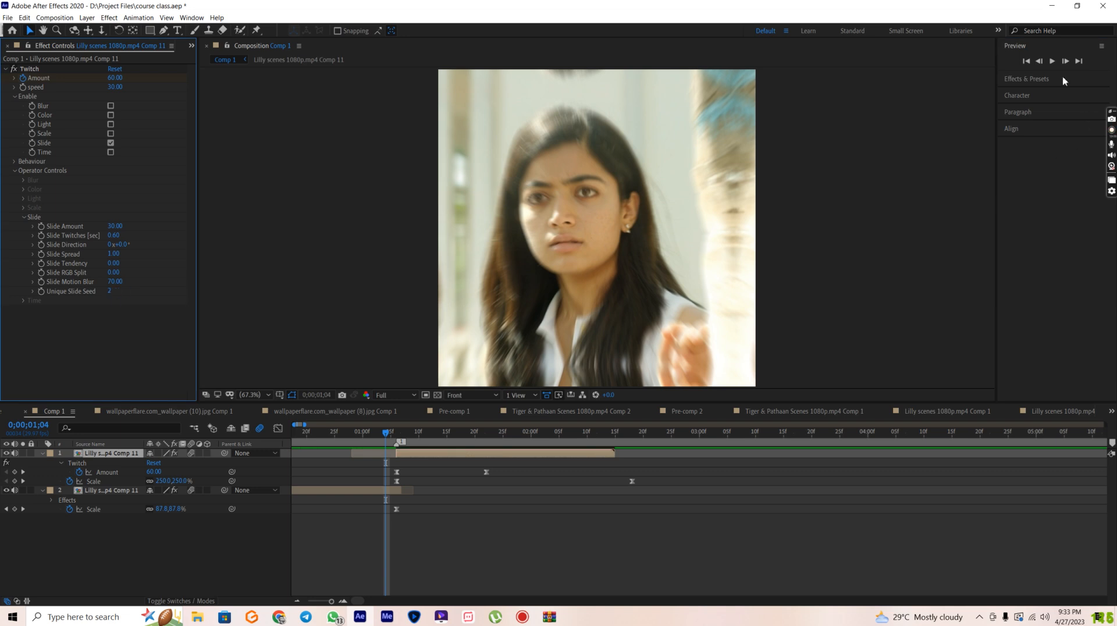
left_click(1053, 61)
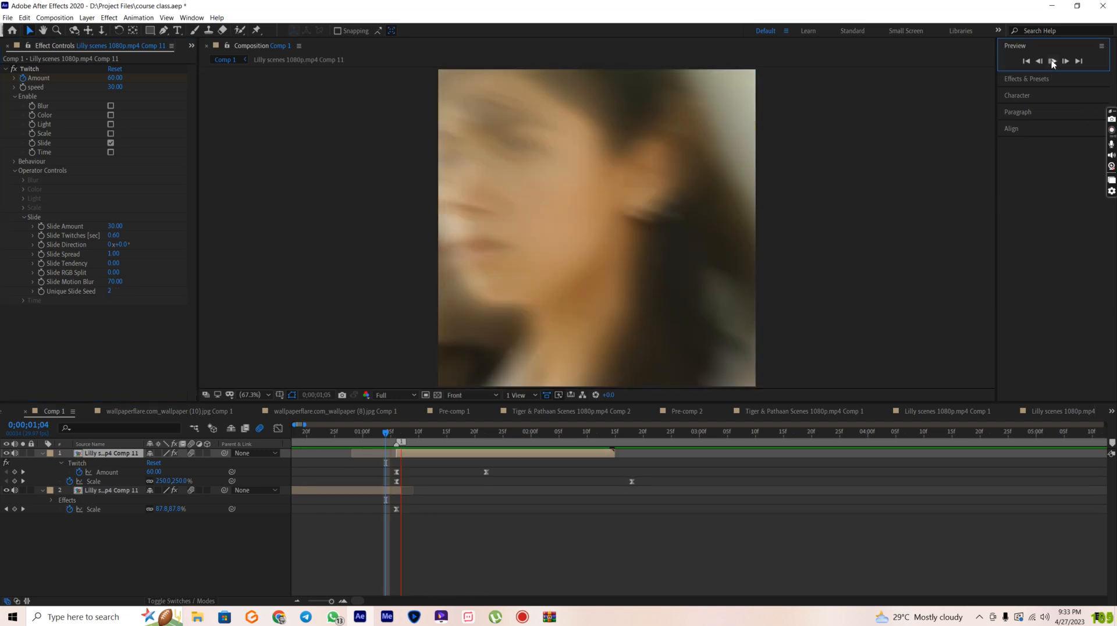
key("space")
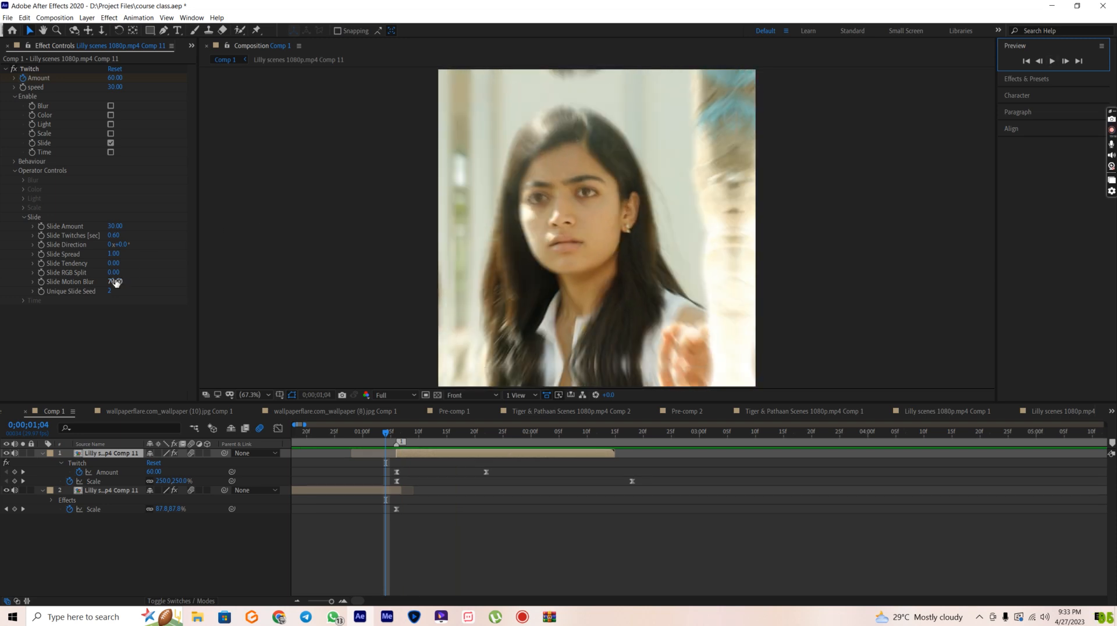
left_click_drag(109, 289, 111, 290)
left_click(1052, 61)
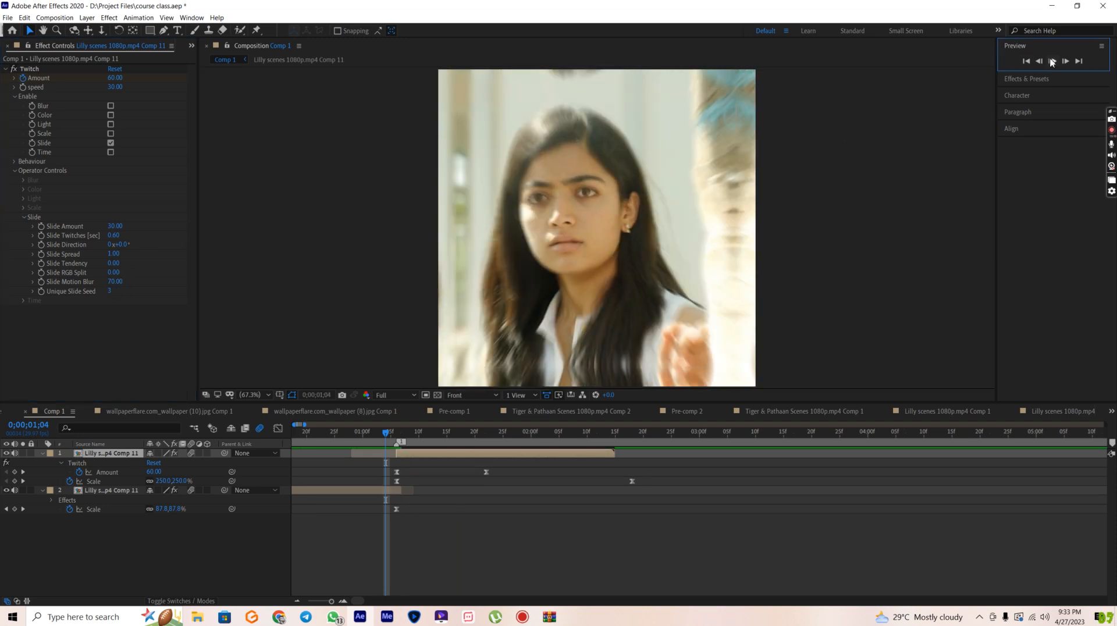
left_click(1052, 62)
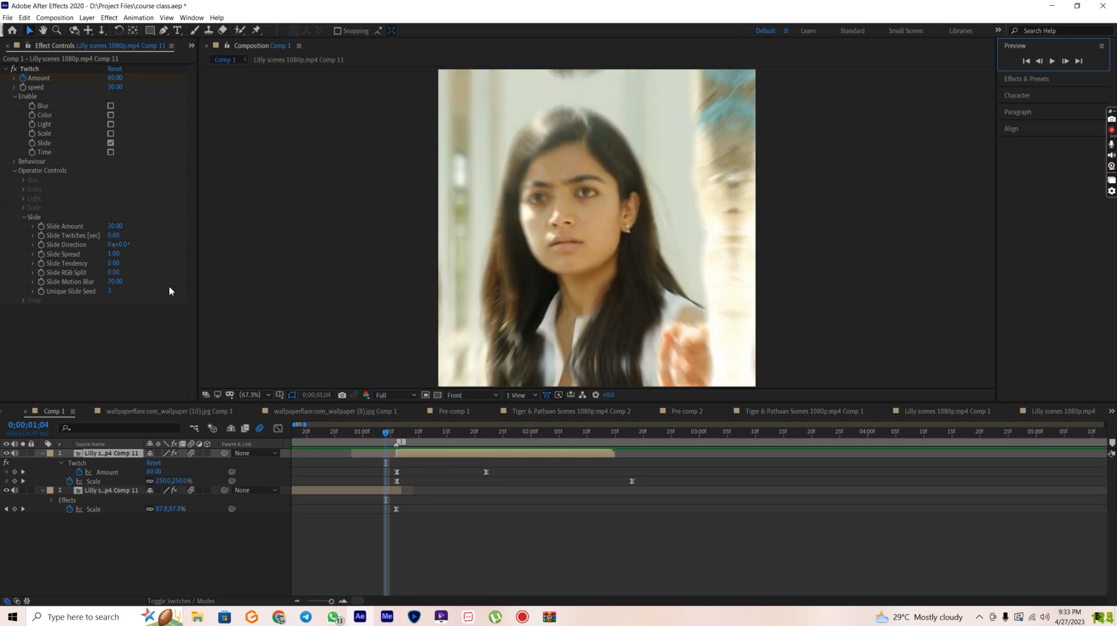
left_click_drag(109, 292, 111, 293)
left_click(1052, 62)
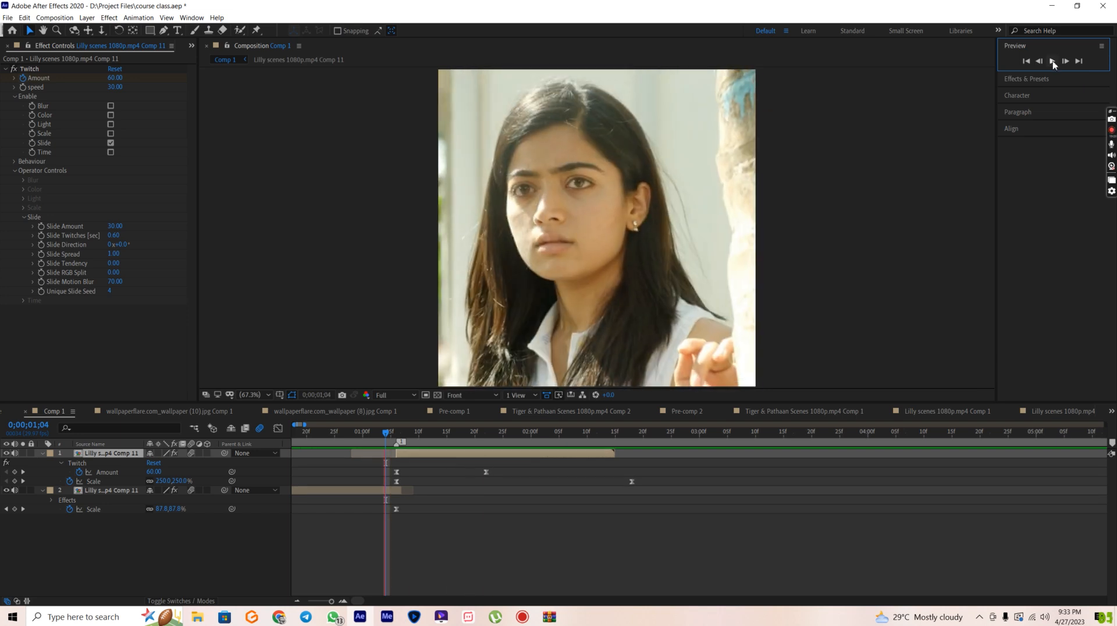
left_click(1052, 62)
Step: Preview the transition with Unique Slide Seed values 5 and 6
left_click(110, 291)
type("5")
left_click(1053, 62)
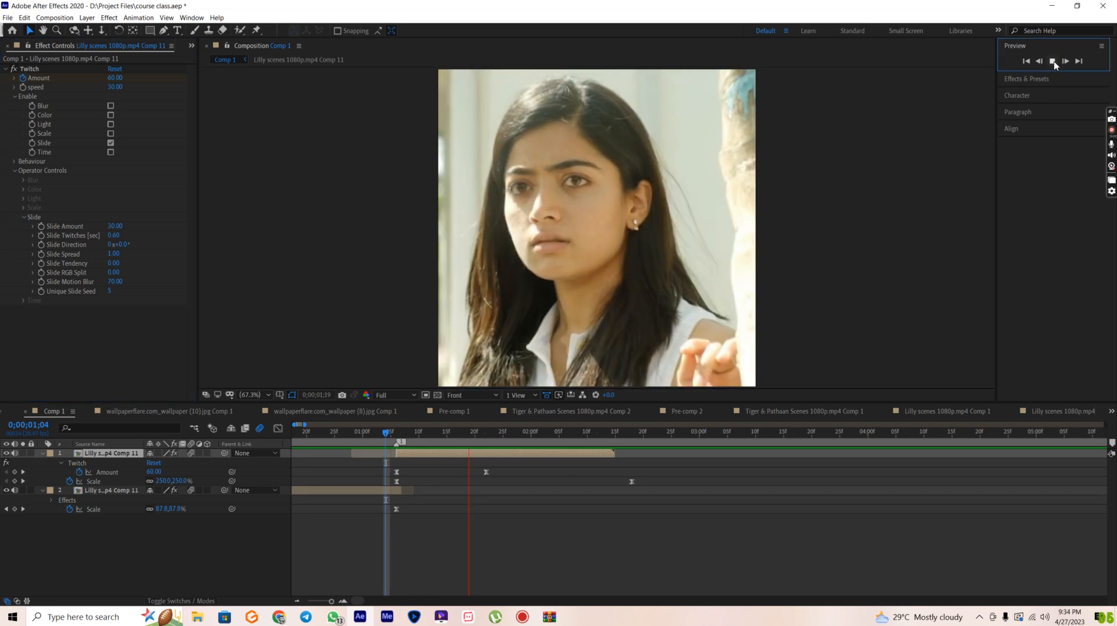
left_click(1053, 62)
left_click(1053, 62)
type("6")
key("Return")
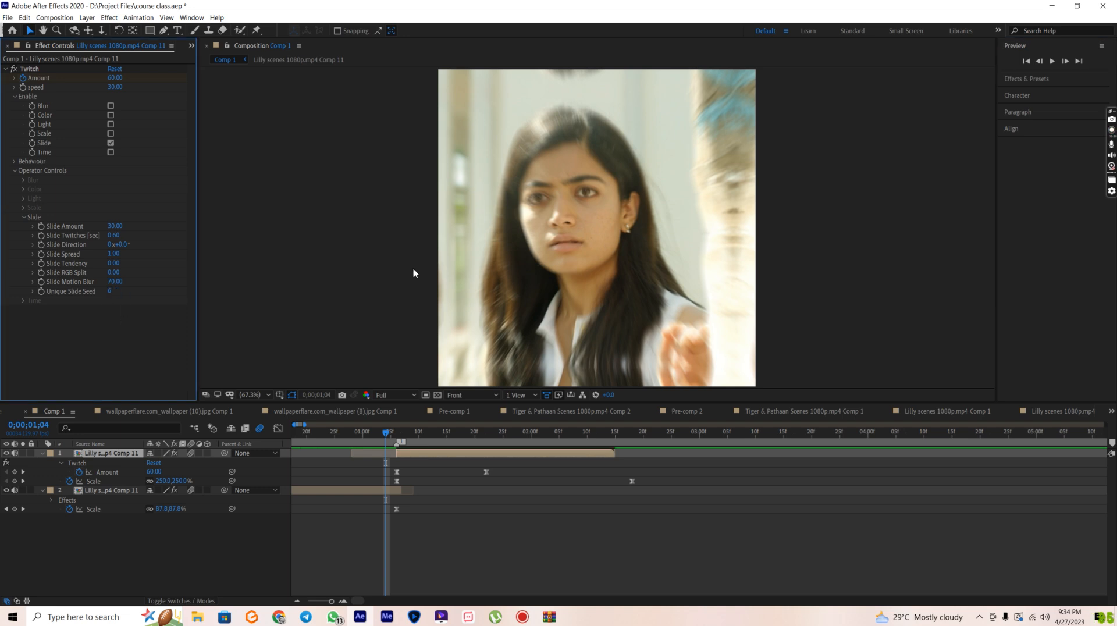
left_click(1052, 61)
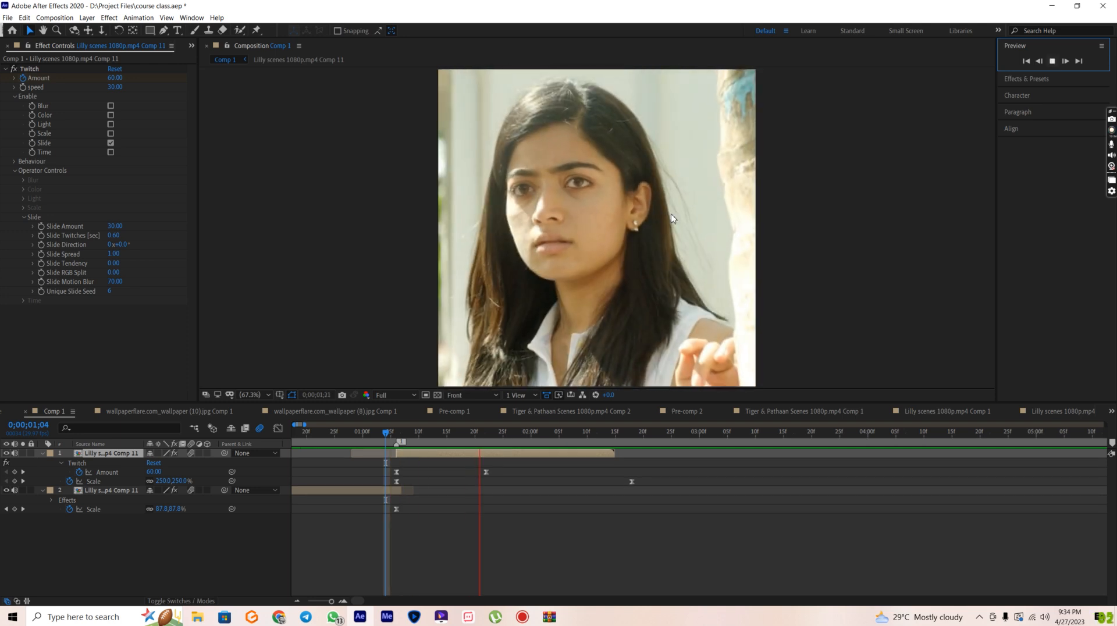
key("space")
Step: Set Unique Slide Seed to 0, preview it, and collapse the layers' property lists
left_click(110, 290)
type("0")
left_click(133, 319)
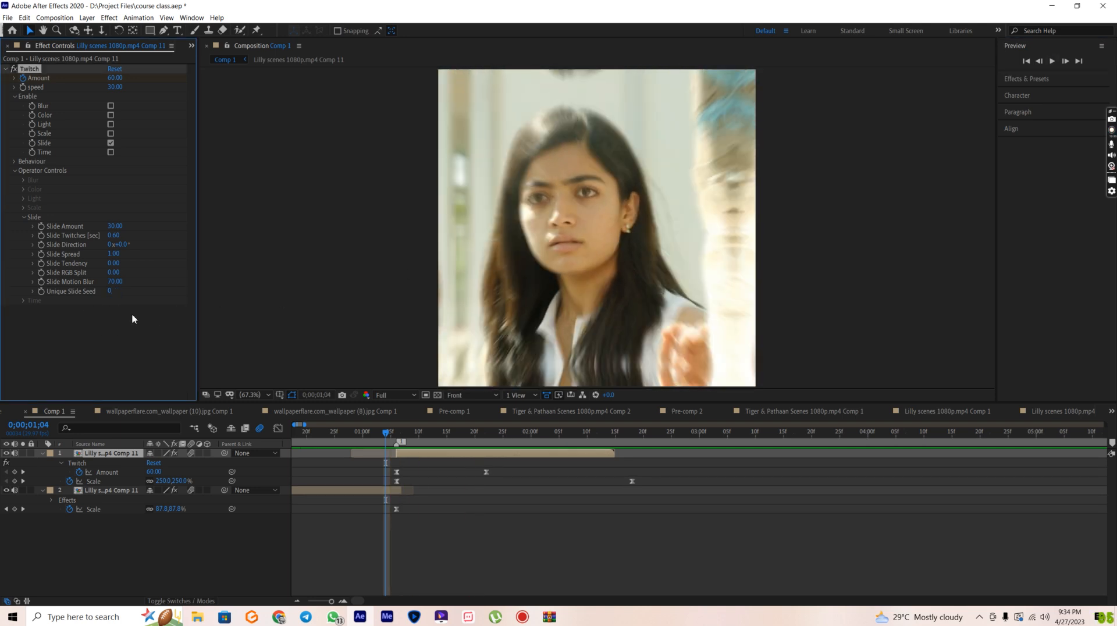
left_click(1052, 61)
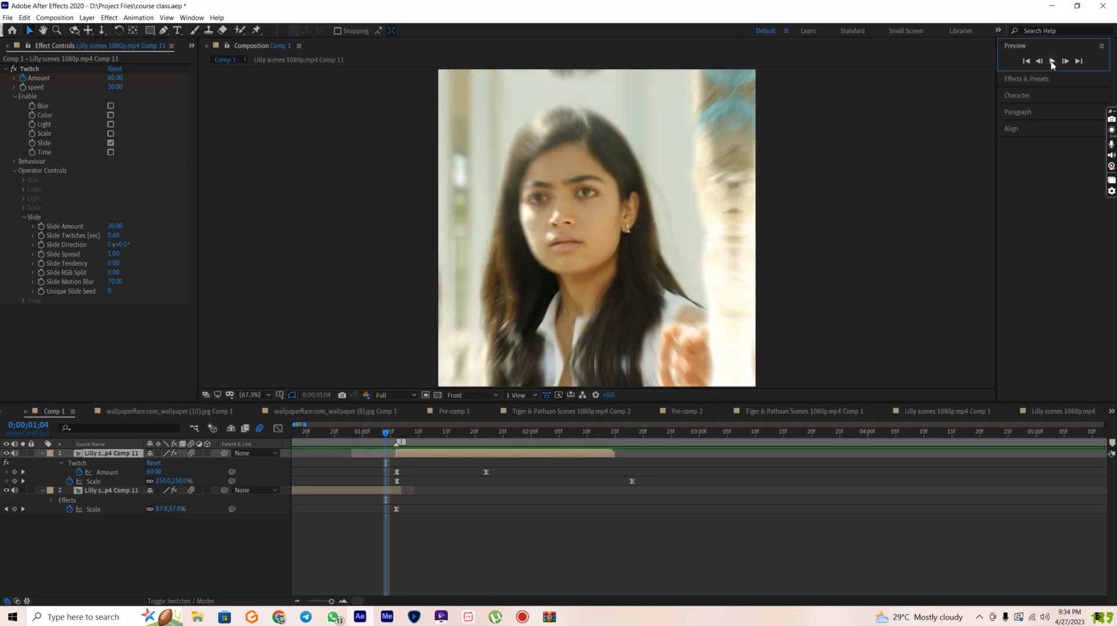
key("space")
left_click(43, 453)
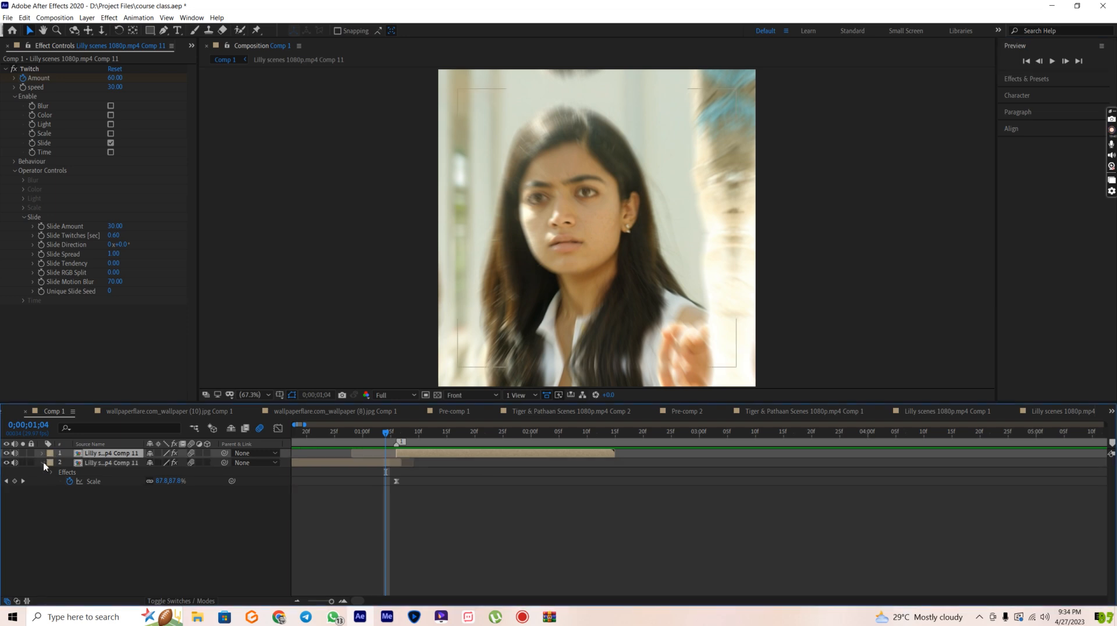
Step: Delete the existing Twitch effect from layer 1
key("i")
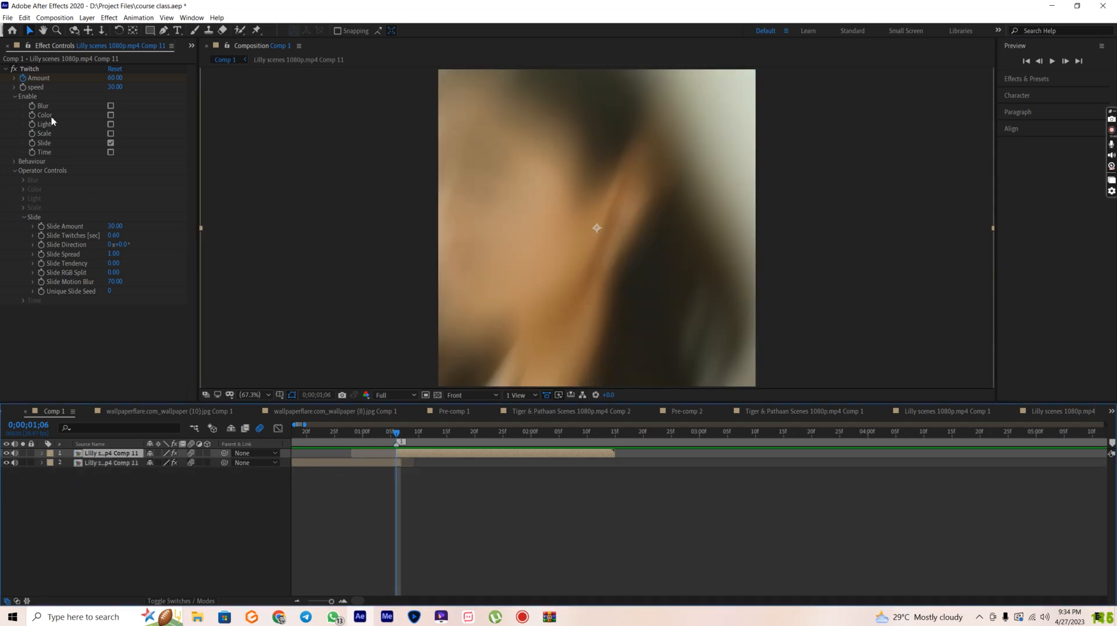
left_click(27, 71)
key("Delete")
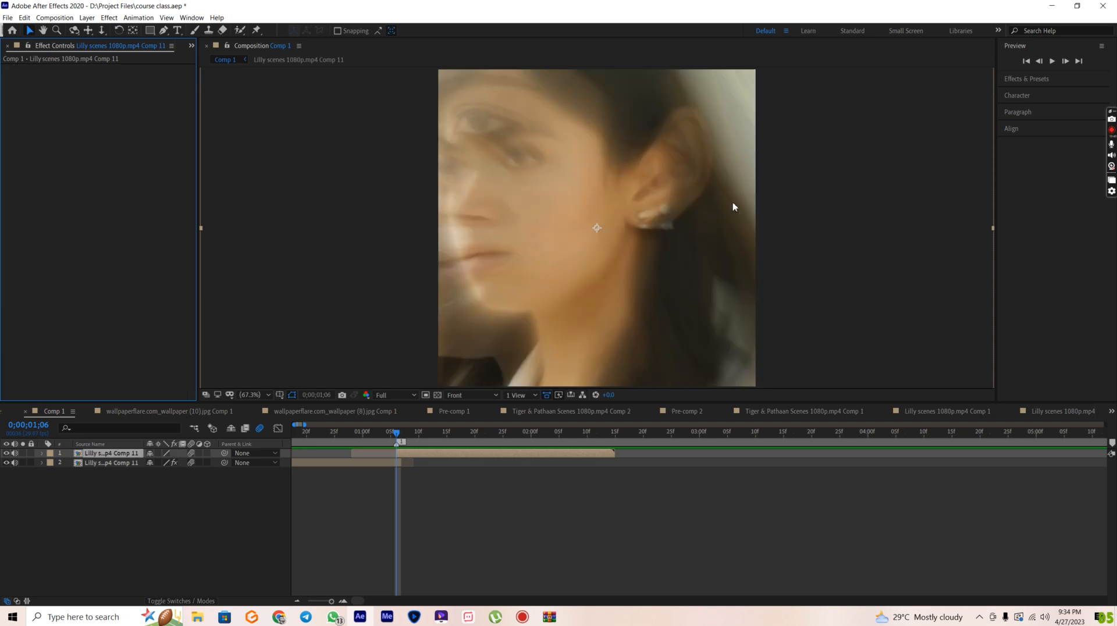
Step: Apply the 99nickz twitch 1 preset found by searching Effects & Presets for 'twitch'
left_click(1046, 81)
type("twitch")
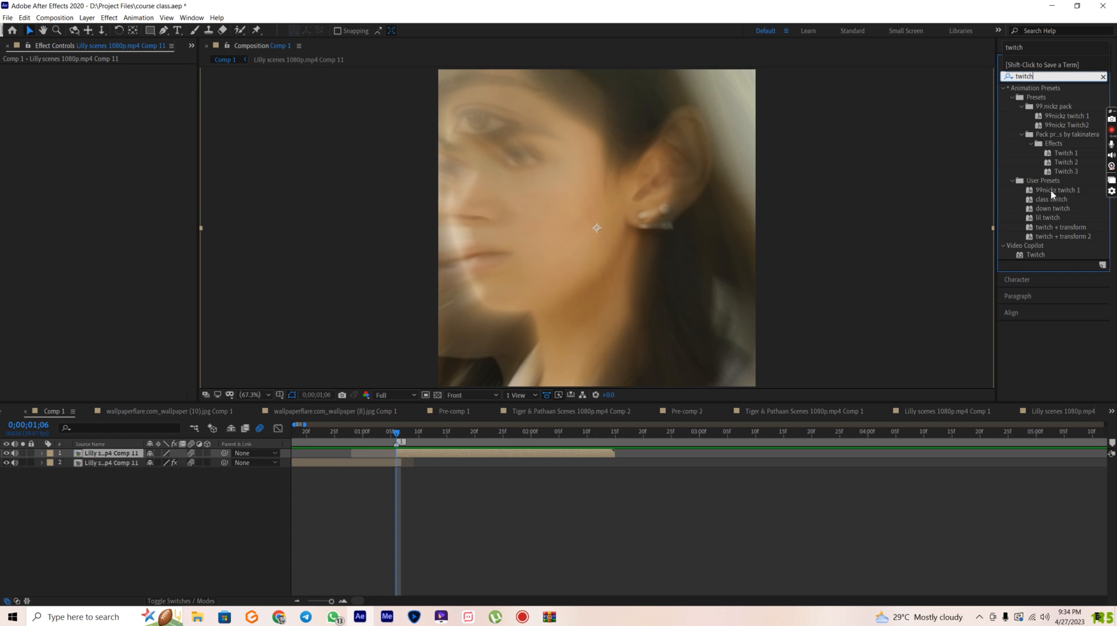
double_click(1050, 190)
Step: Expand the preset's Operator Controls to reveal the Slide settings, including Slide Amount 50
left_click(400, 454)
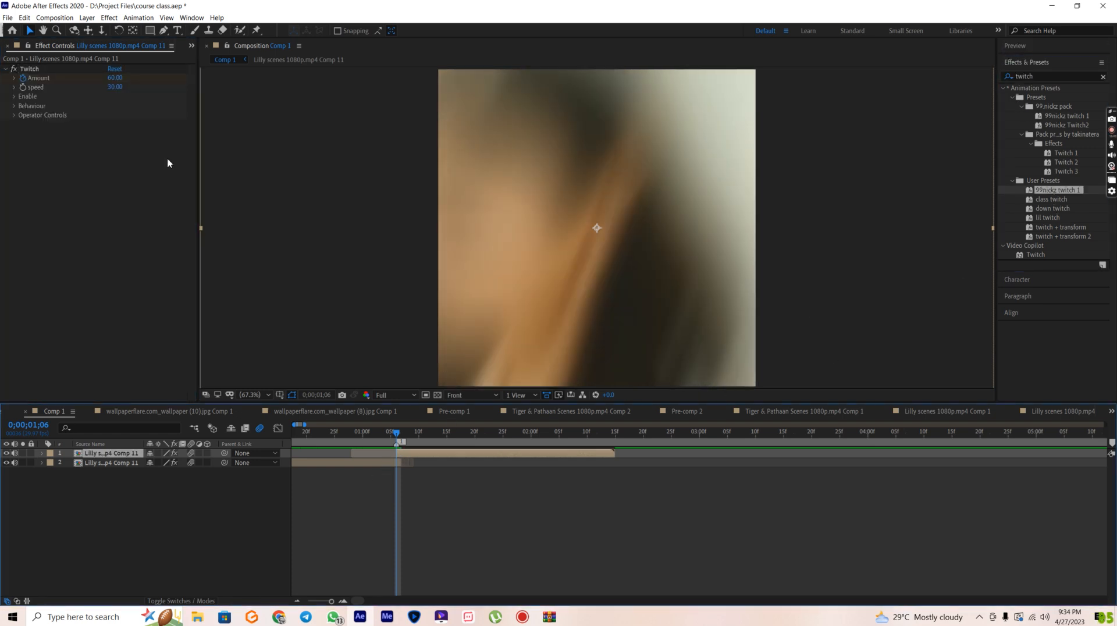
left_click(14, 97)
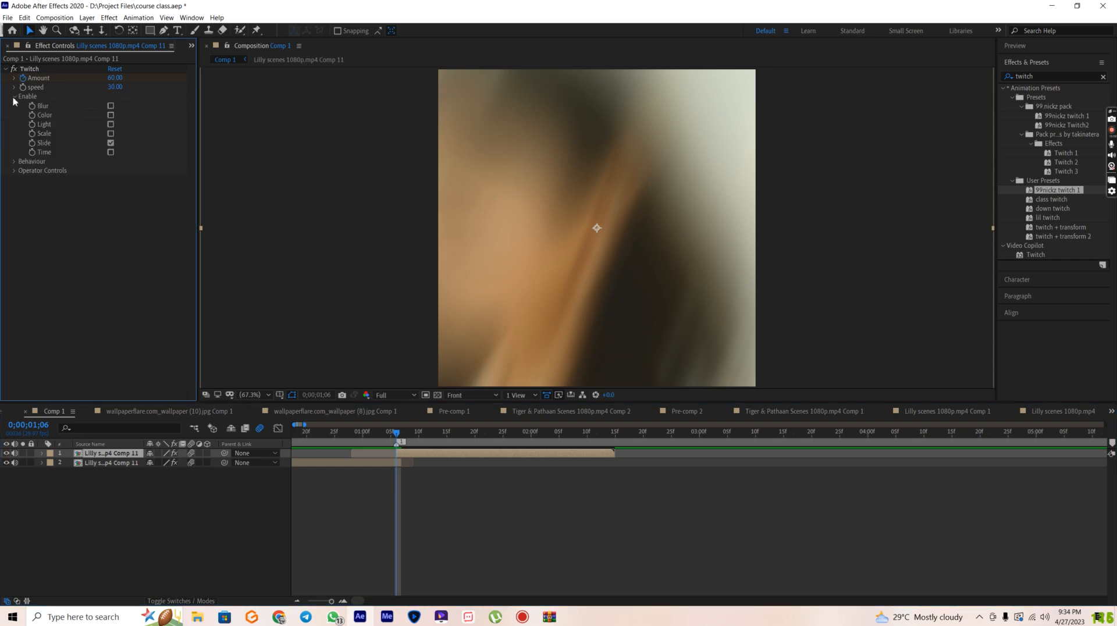
left_click(14, 96)
left_click(15, 115)
left_click(24, 161)
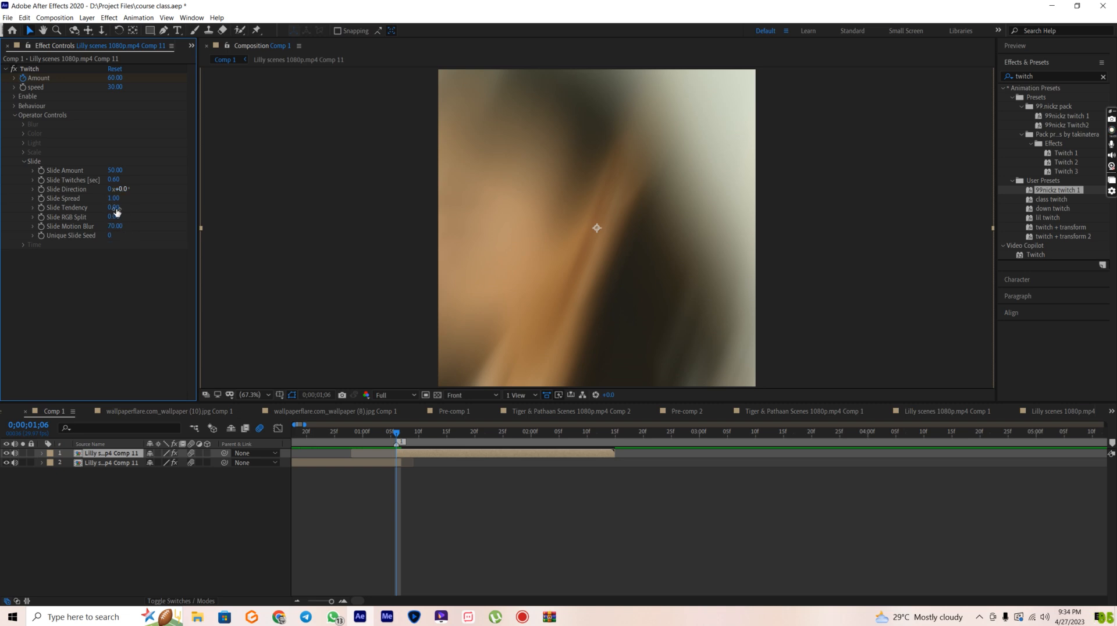
key("space")
Step: Preview the preset transition and park the current time at 0;00;01;10
left_click(1036, 53)
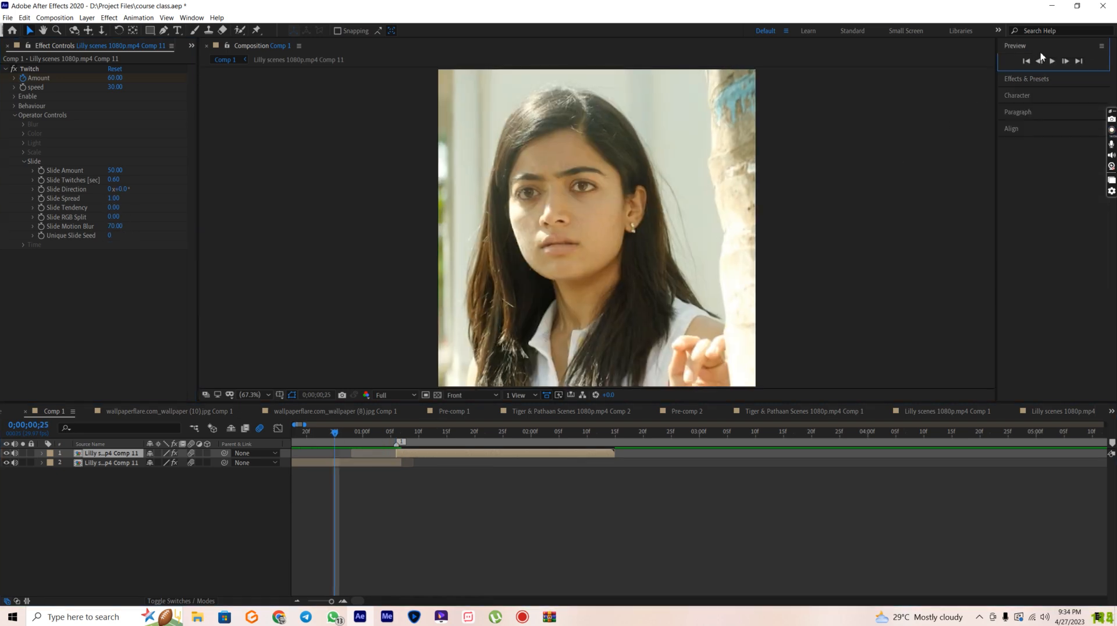
left_click(1052, 61)
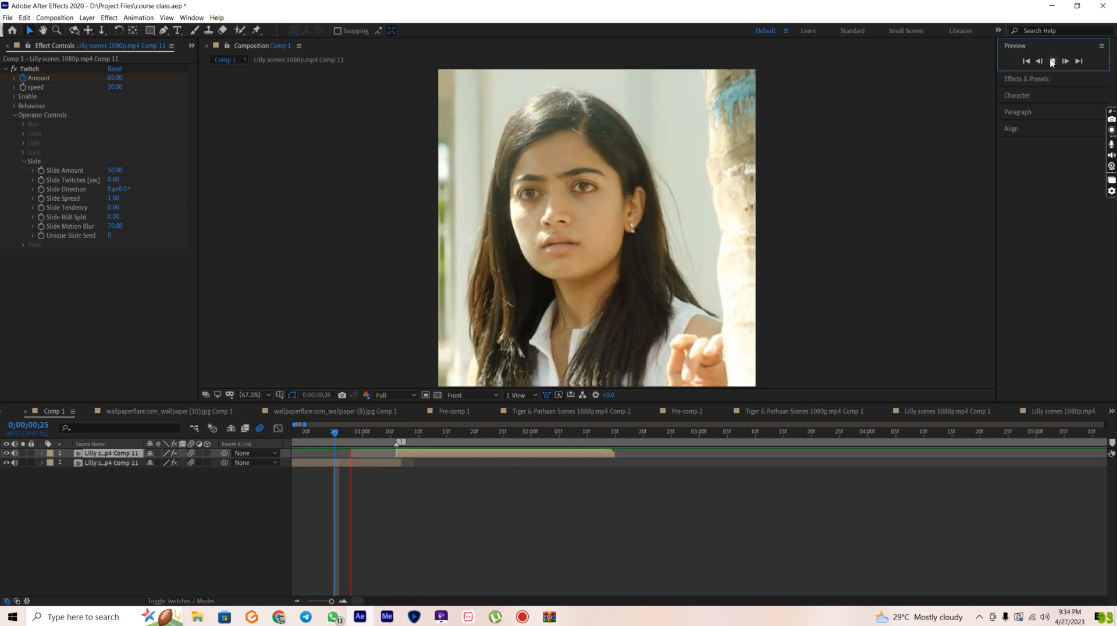
left_click(1052, 61)
left_click(1051, 61)
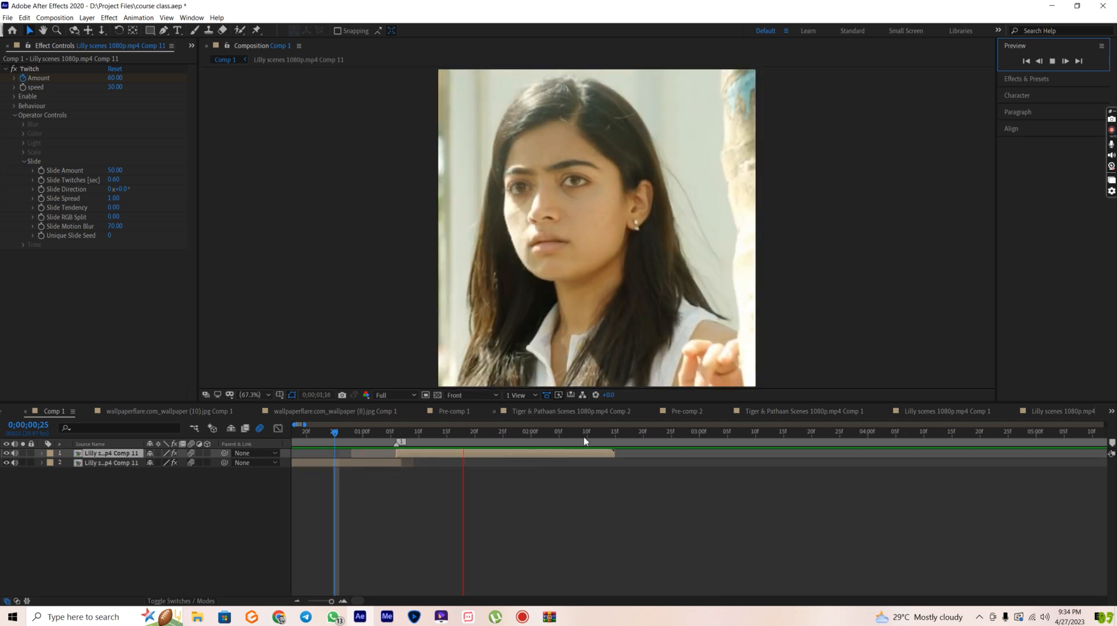
left_click(391, 435)
left_click(396, 435)
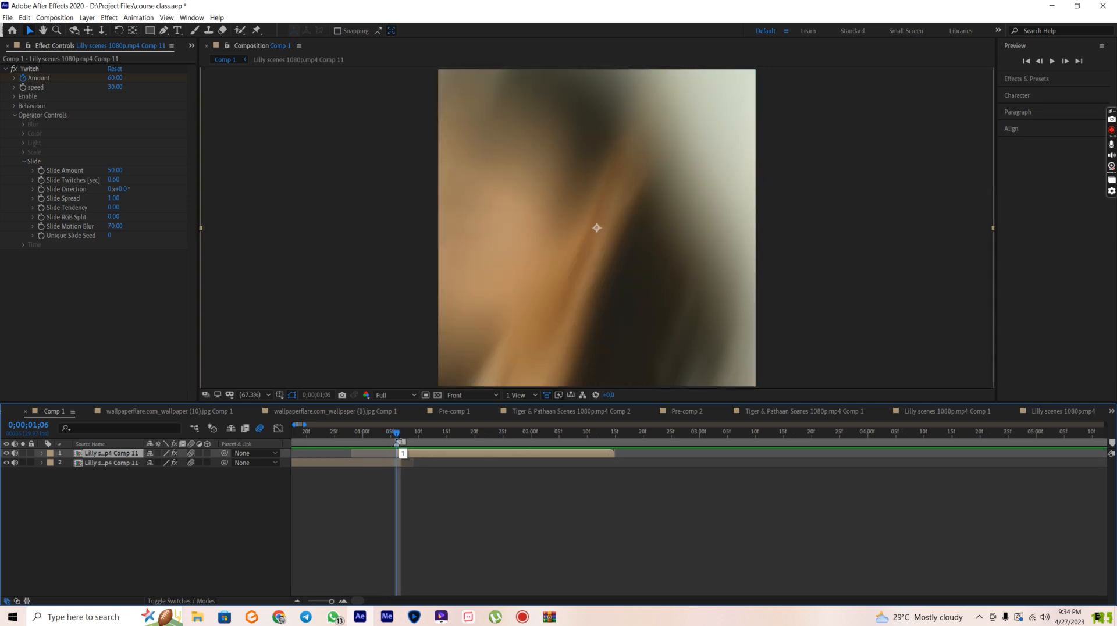
left_click(417, 435)
Step: Steepen the Amount curve right after its 60 keyframe, preview it, and return to the layer bars
key("u")
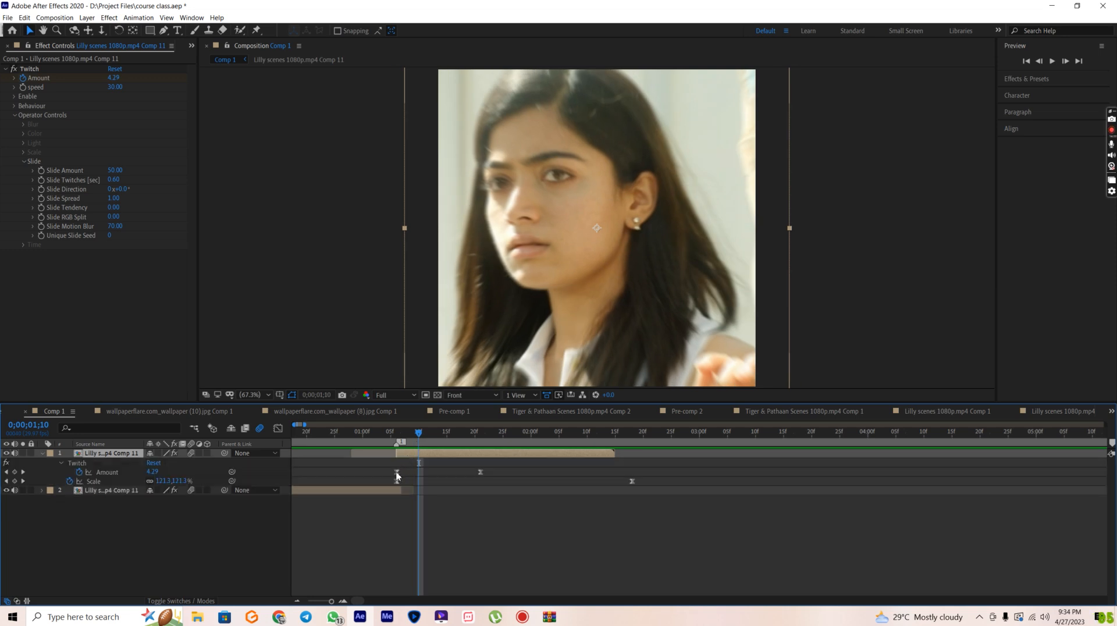
left_click(397, 472)
left_click(278, 429)
left_click_drag(400, 575, 398, 357)
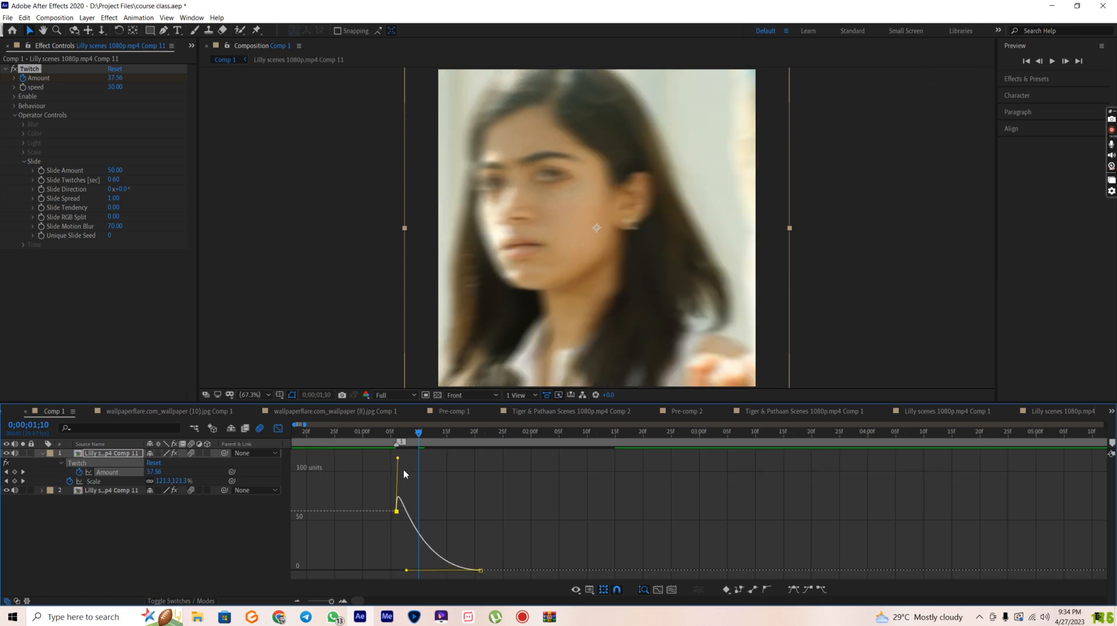
left_click_drag(401, 471, 386, 564)
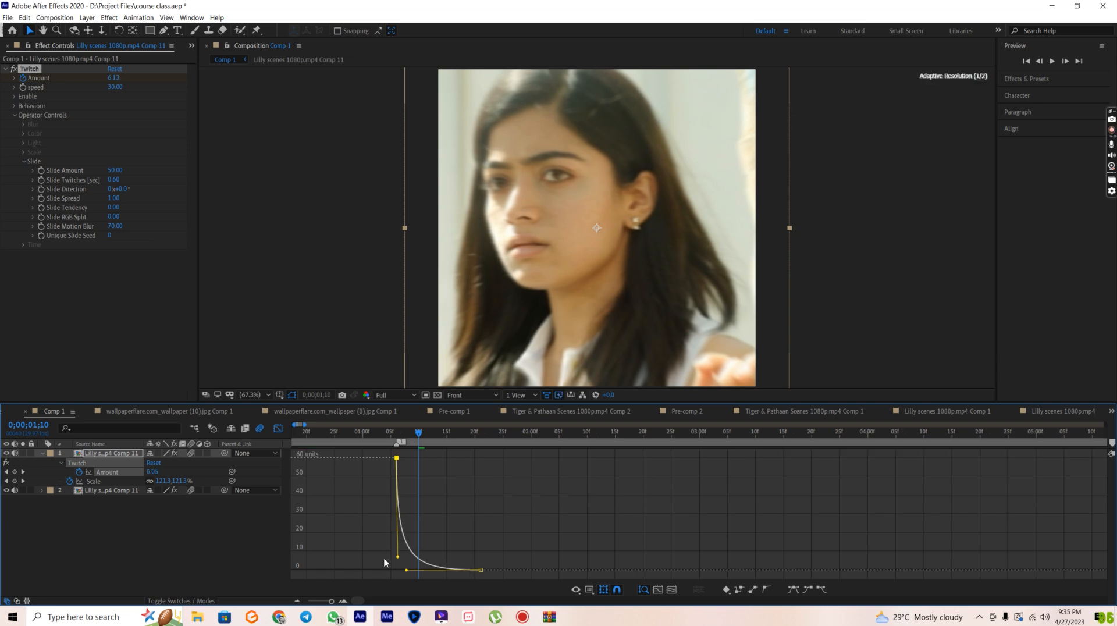
left_click(361, 435)
left_click(1056, 61)
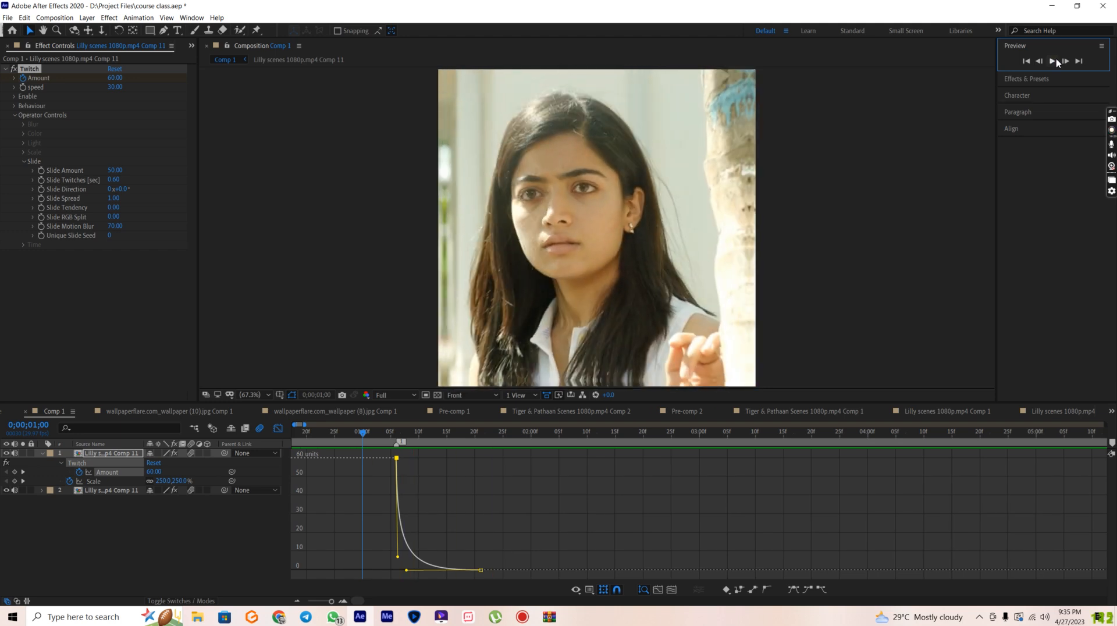
left_click(1056, 62)
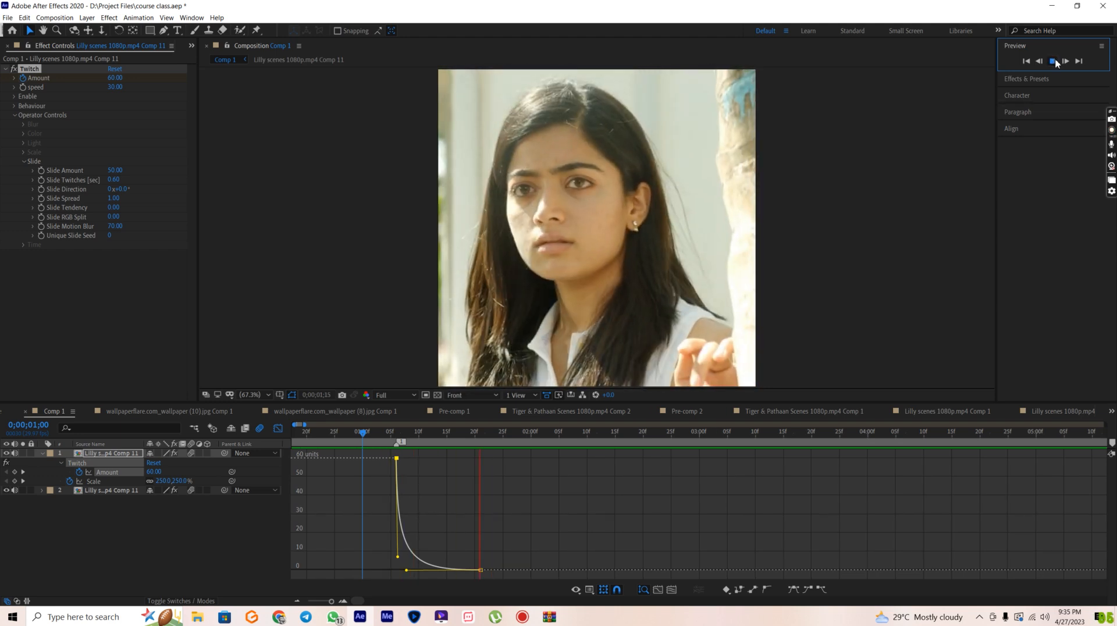
left_click(278, 428)
Step: Apply Turbulent Displace to layer 1 and keyframe its Size at 0;00;01;06
key("k")
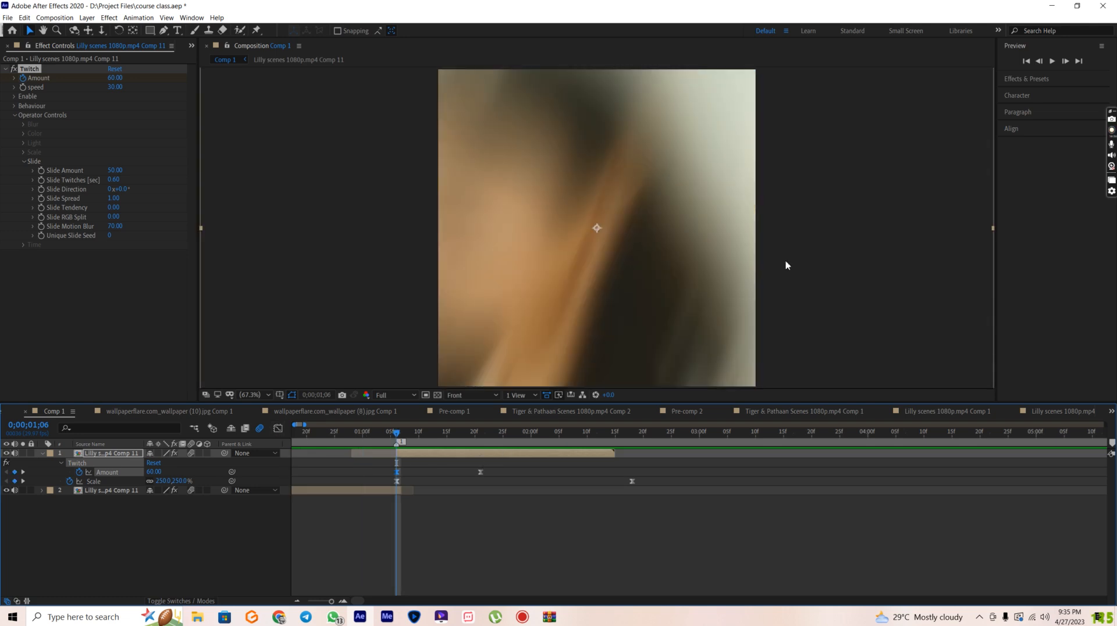
key("ctrl+5")
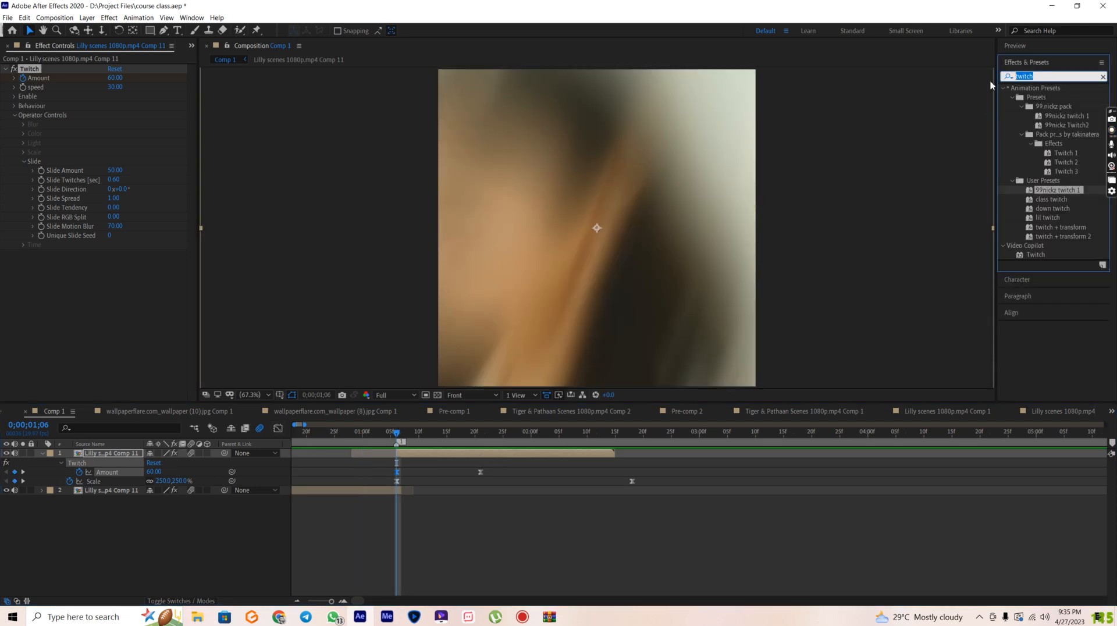
type("tu")
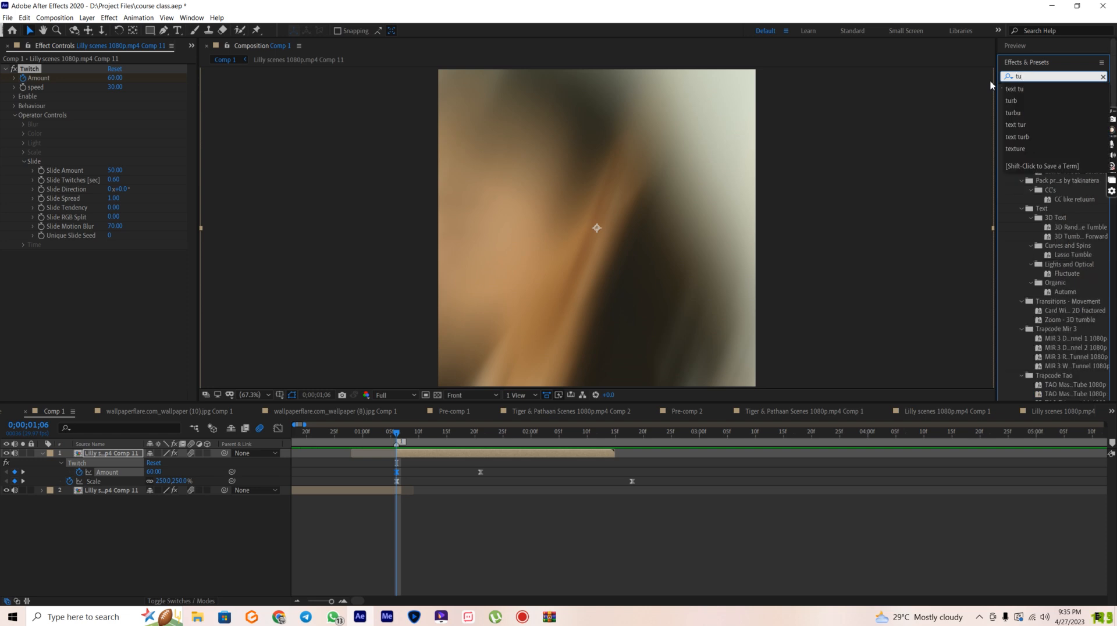
type("rb")
left_click_drag(1052, 227, 66, 259)
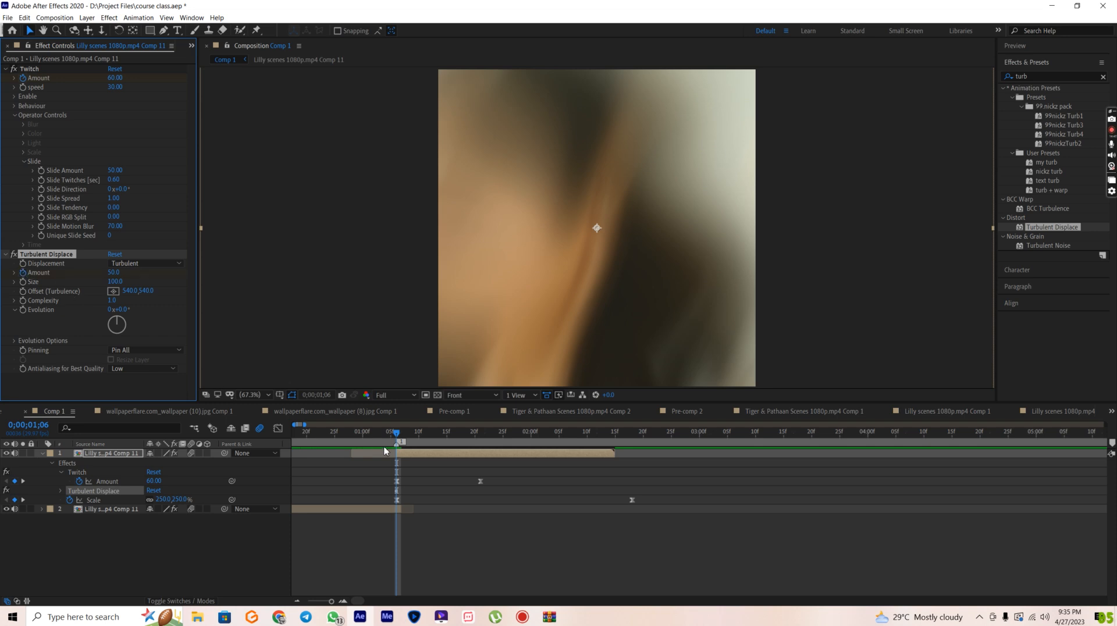
left_click(23, 282)
key("u")
key("u")
left_click(419, 495)
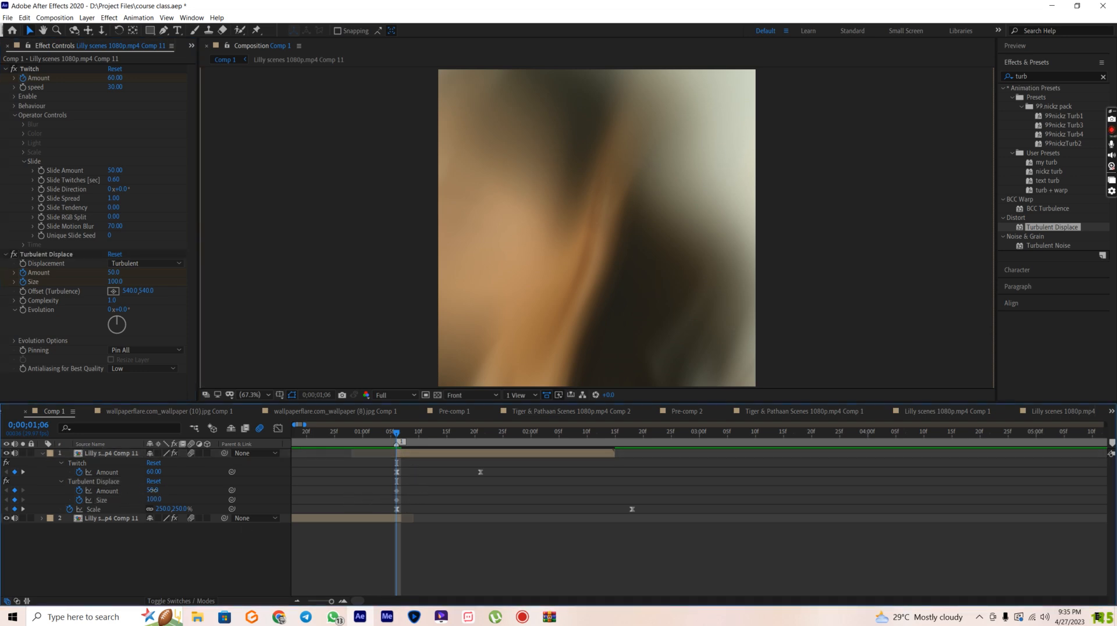
Step: Set Turbulent Displace Amount to 20 at the first keyframe and 10 at 0;00;02;18
key("Return")
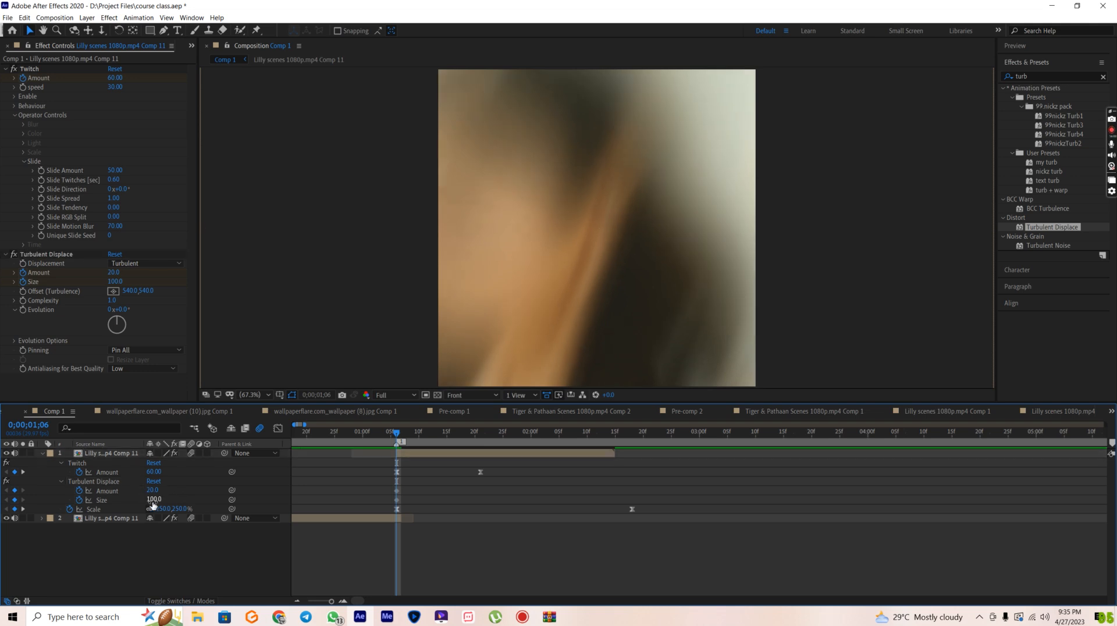
key("space")
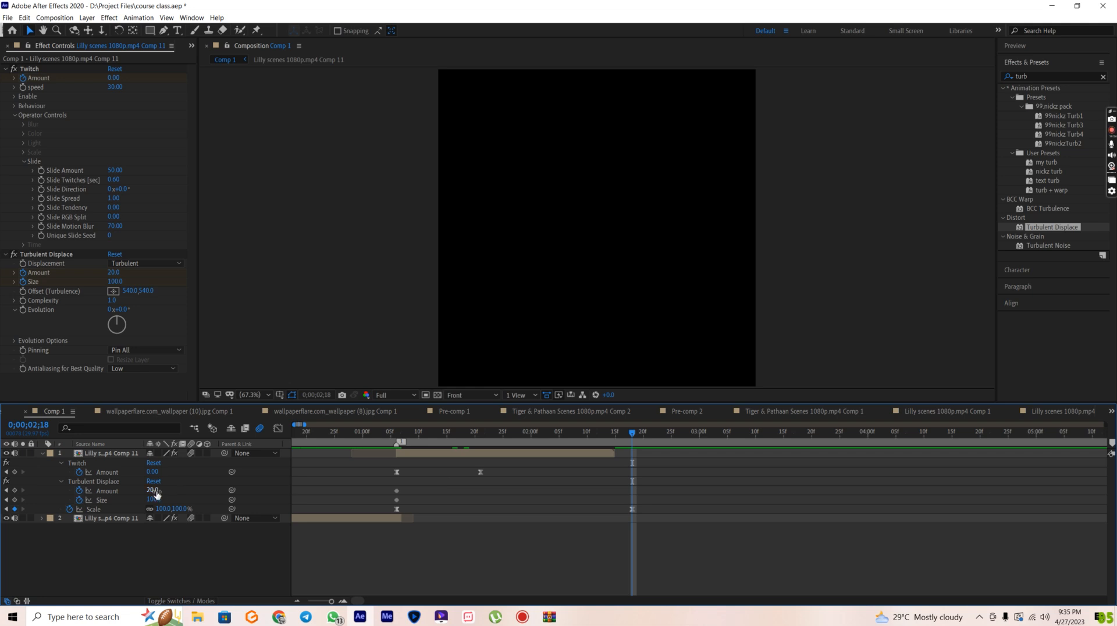
type("10")
key("Return")
Step: Preview the composition from 0;00;01;03 and return to the 0;00;01;06 keyframe
left_click(380, 434)
left_click(1015, 45)
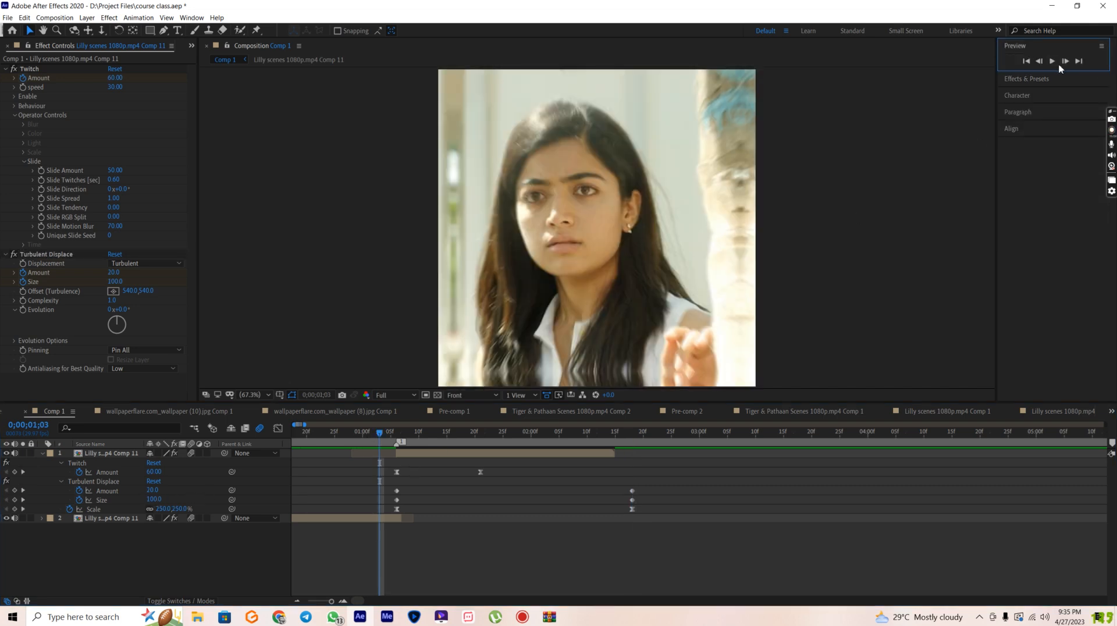
left_click(1053, 62)
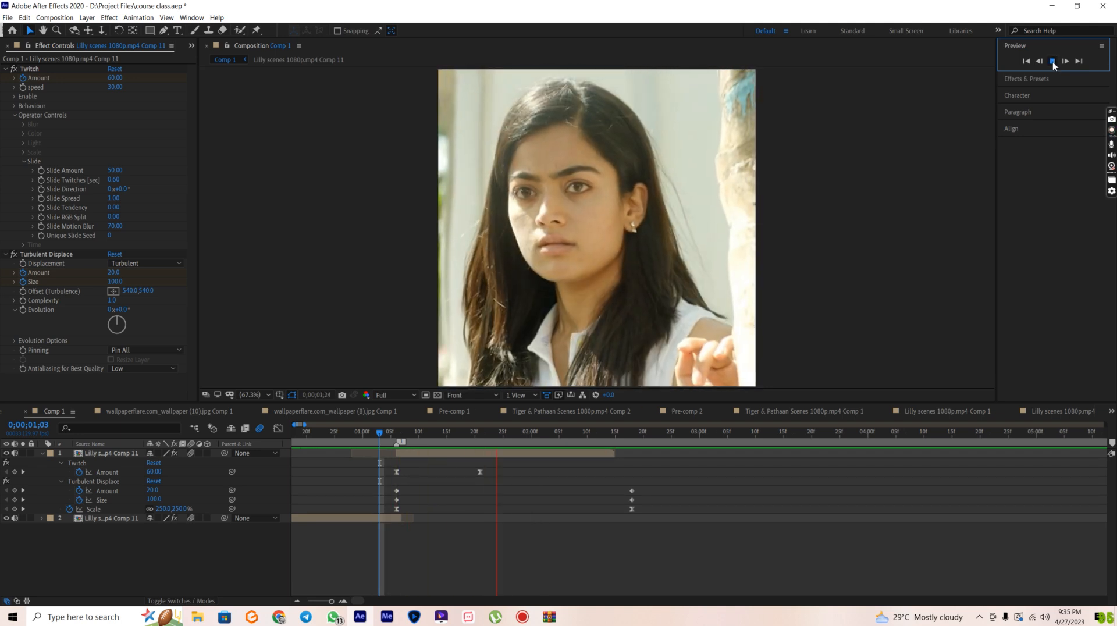
left_click(1053, 62)
left_click(397, 435)
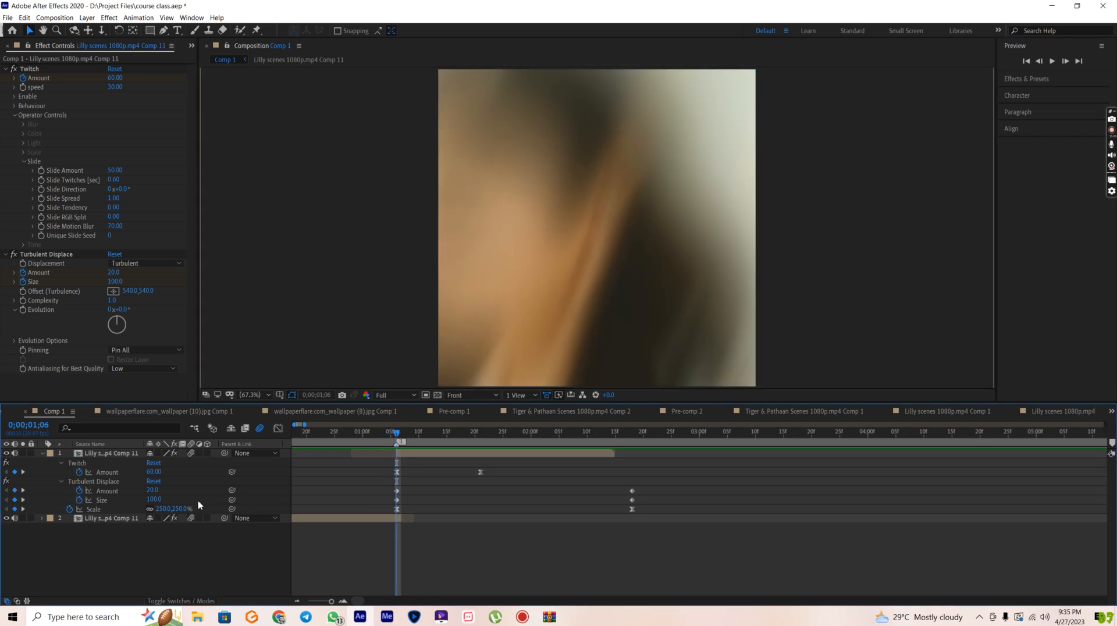
Step: Change Turbulent Displace Amount to 15 at 0;00;01;06 and 8 at 0;00;02;18
left_click(149, 491)
type("15")
key("Return")
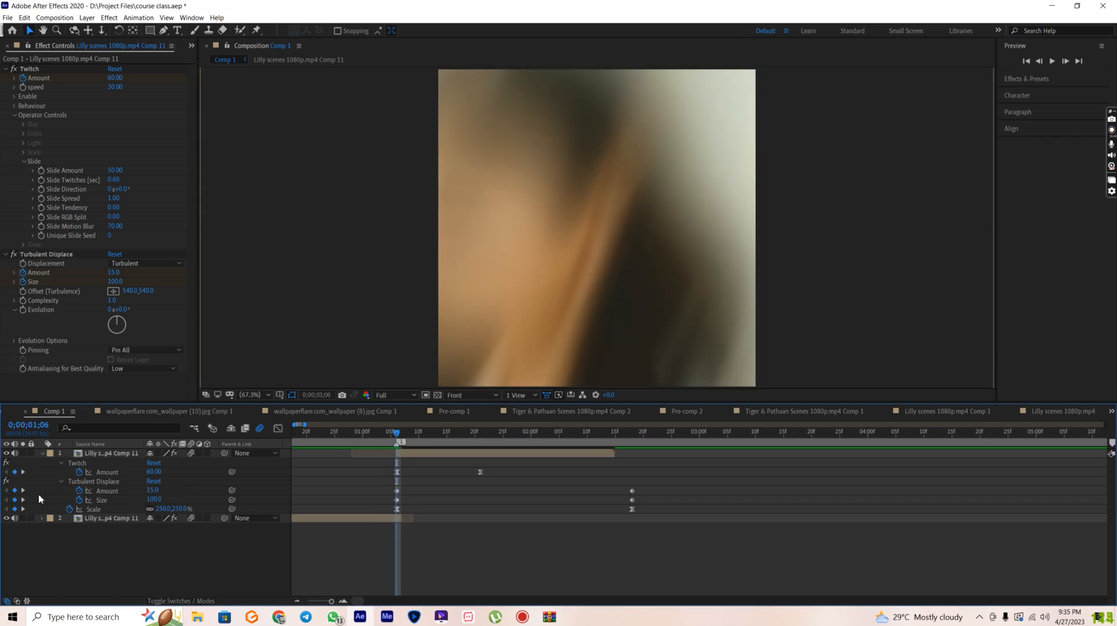
left_click(24, 496)
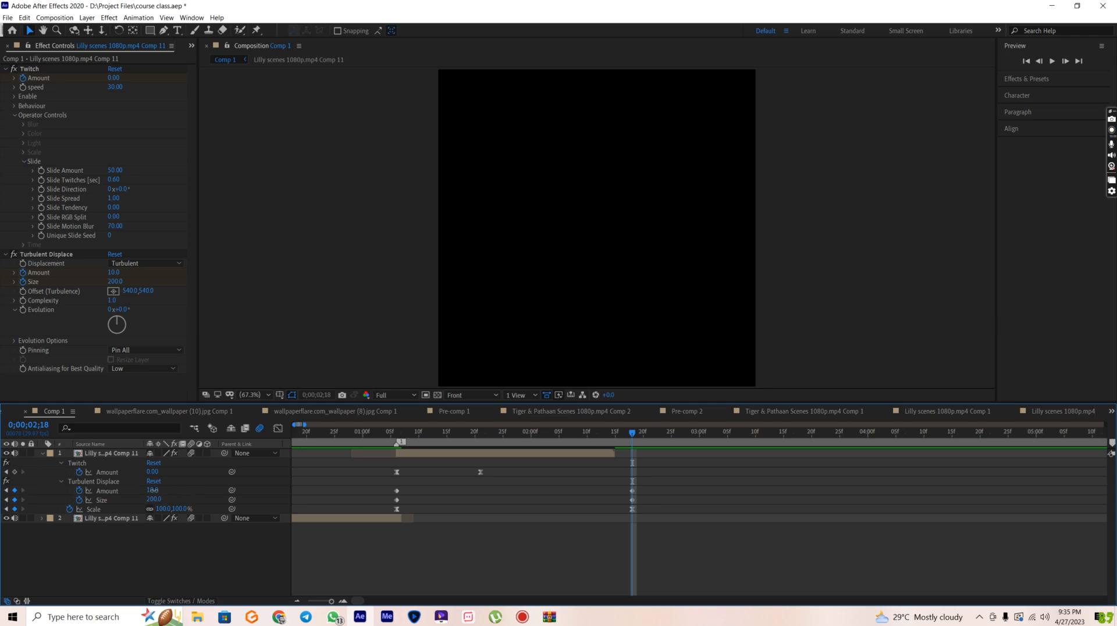
type("8")
key("Return")
left_click(7, 508)
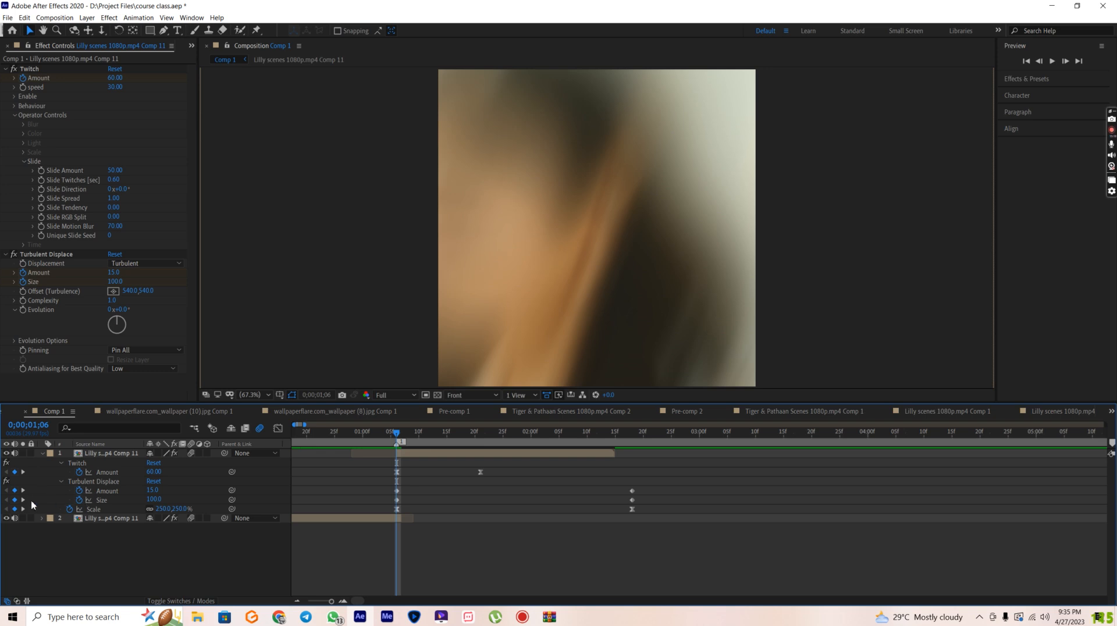
left_click_drag(397, 431, 362, 431)
Step: Play and scrub through the transition several times, settling at 0;00;00;24
left_click(1052, 61)
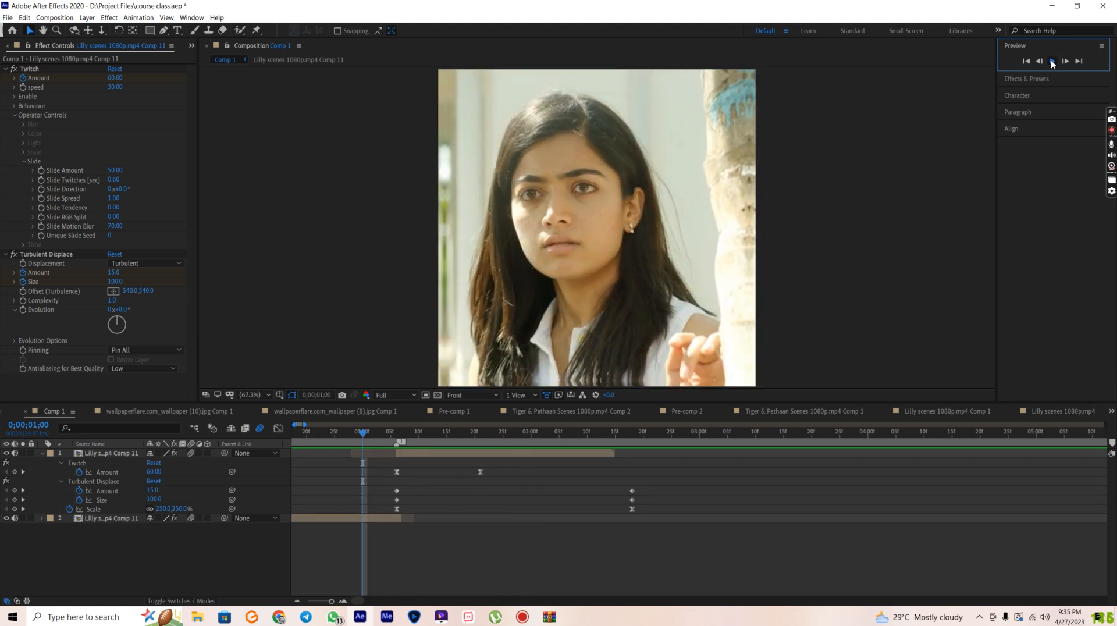
left_click(341, 460)
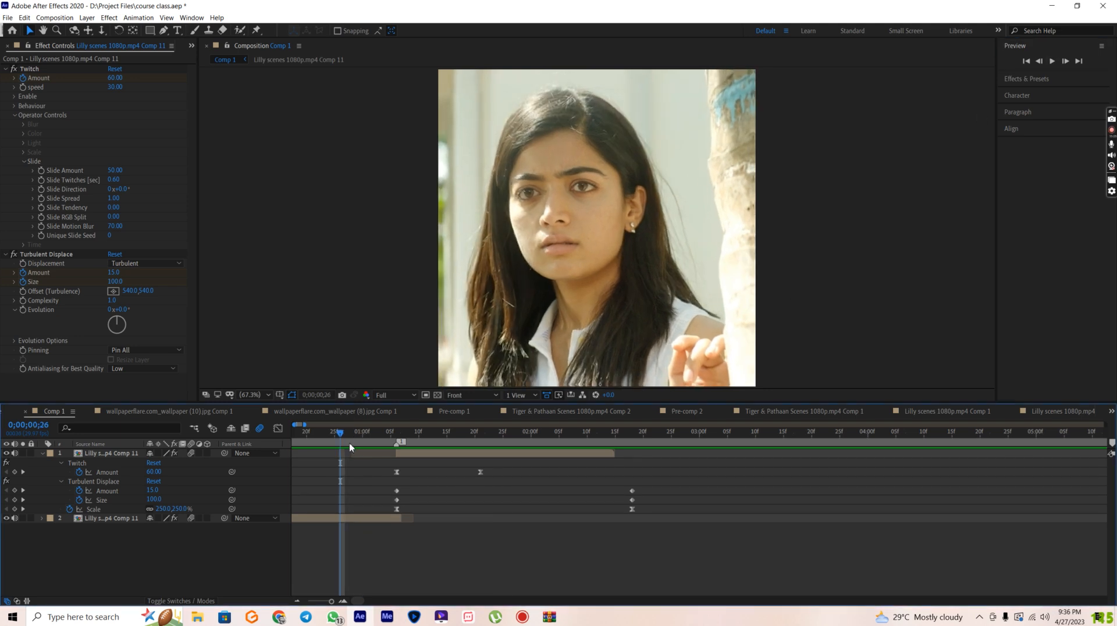
left_click(1051, 62)
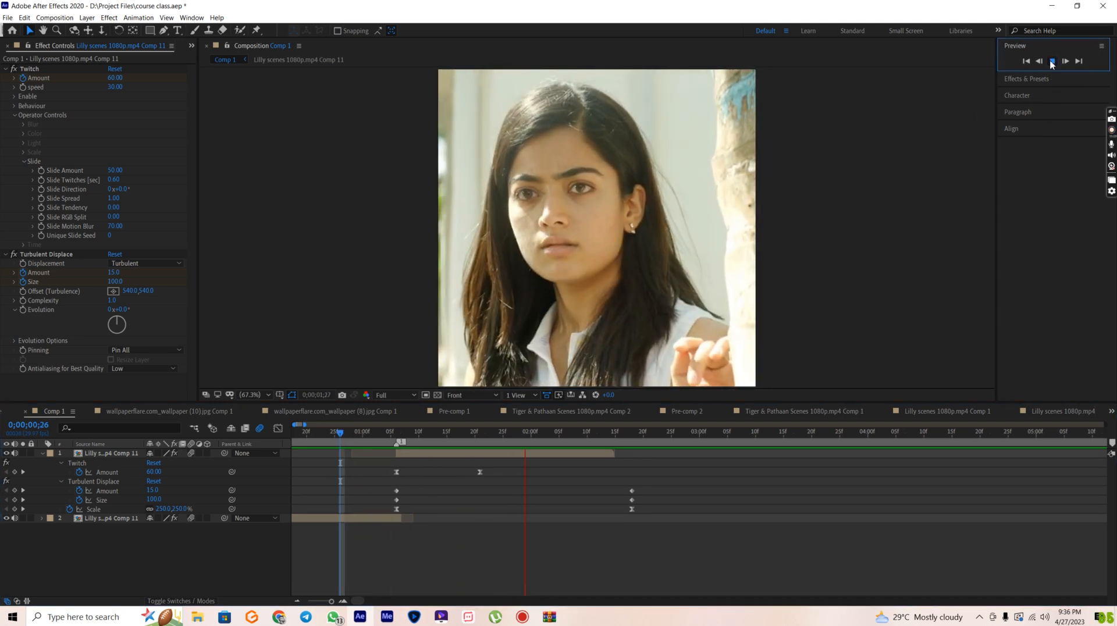
left_click(1052, 62)
left_click(1052, 62)
key("space")
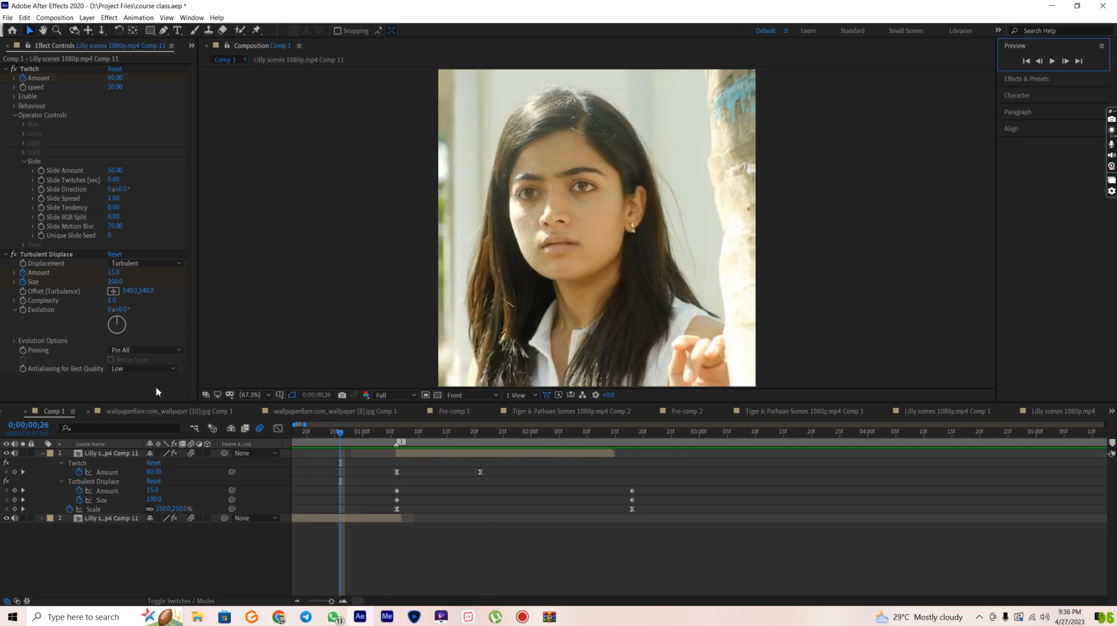
left_click_drag(423, 434, 330, 464)
Step: After one more preview, delete the Turbulent Displace effect from the layer
left_click(1051, 60)
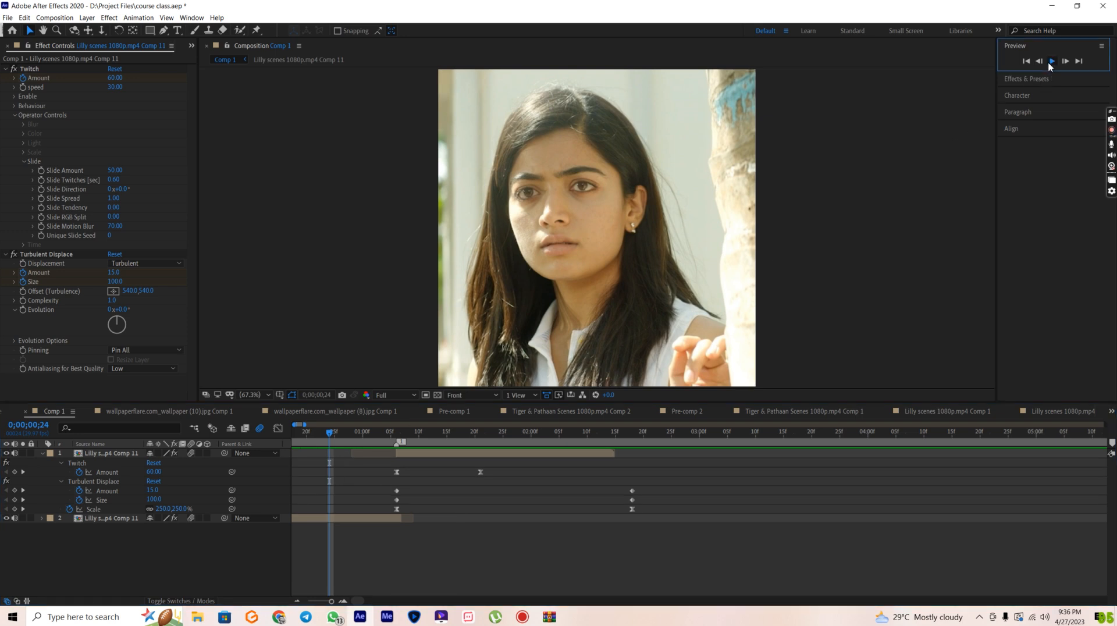
left_click(1052, 61)
left_click(1051, 62)
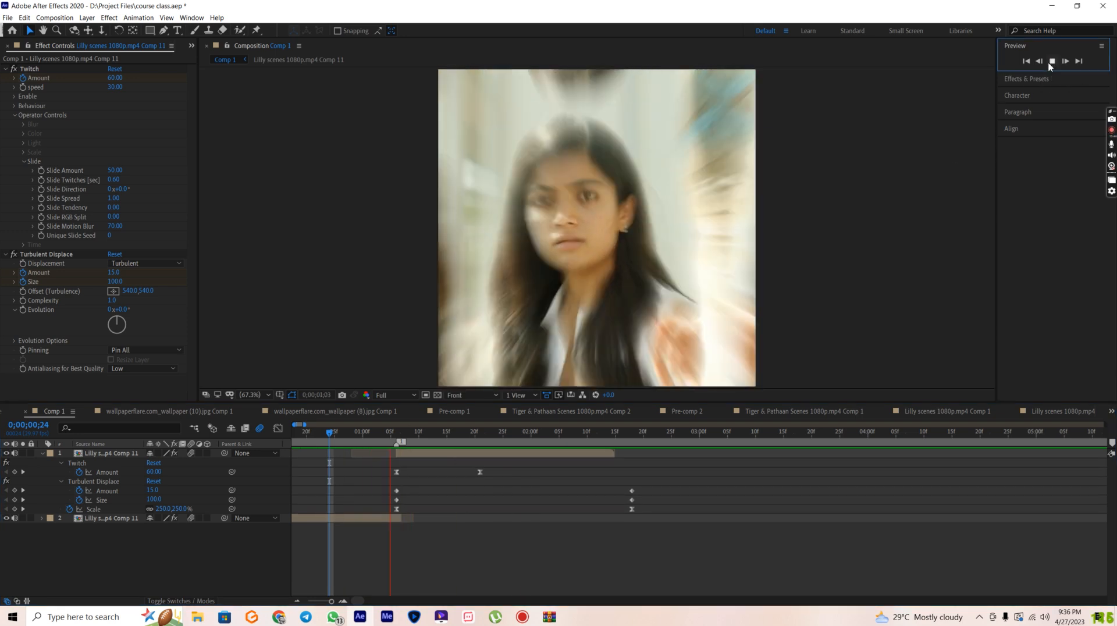
left_click(1051, 62)
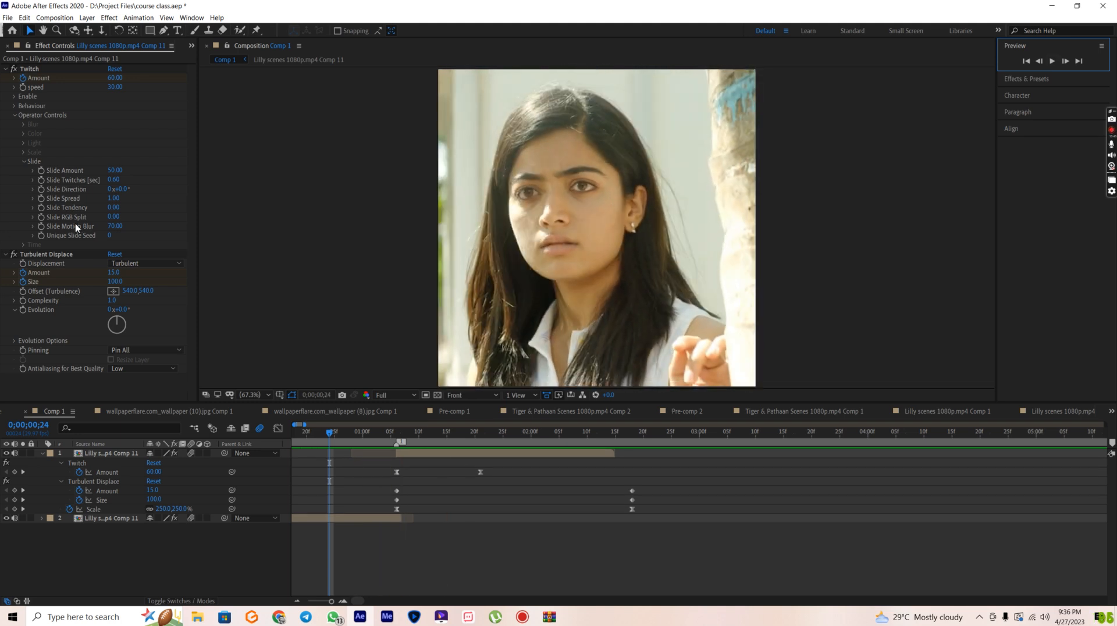
left_click(58, 253)
key("Delete")
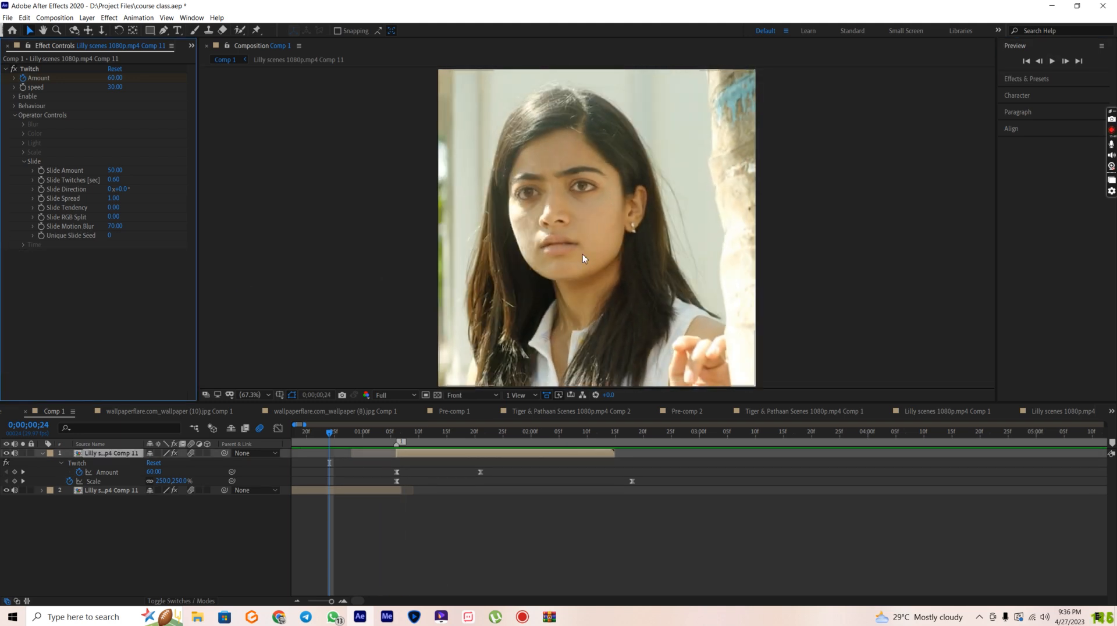
Step: Re-apply Turbulent Displace with Amount 10 and Size 15
left_click(1034, 79)
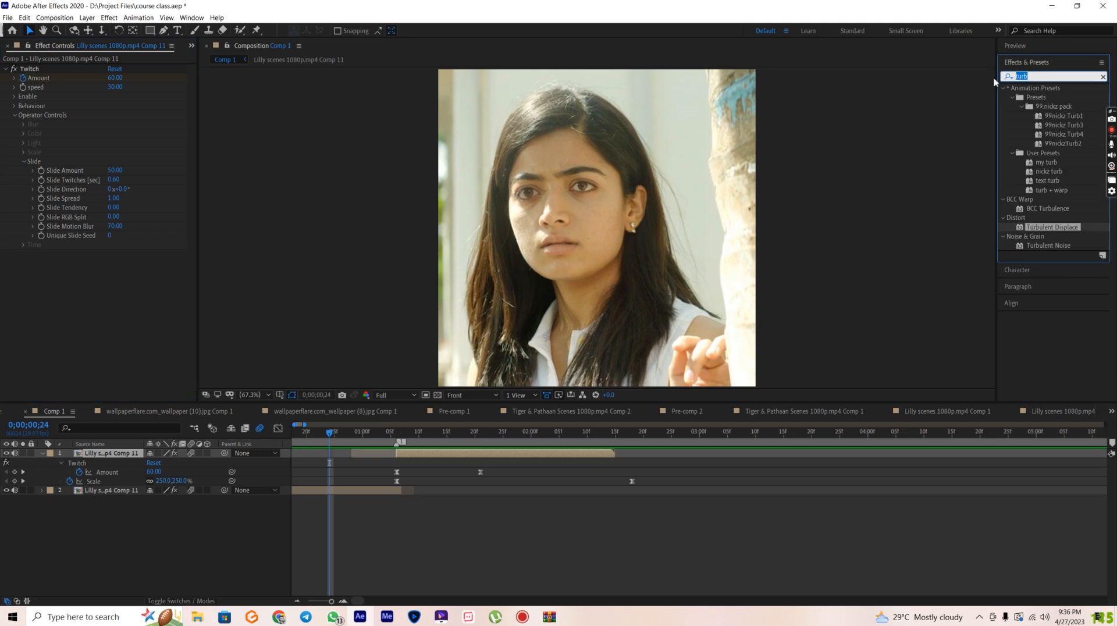
double_click(1053, 227)
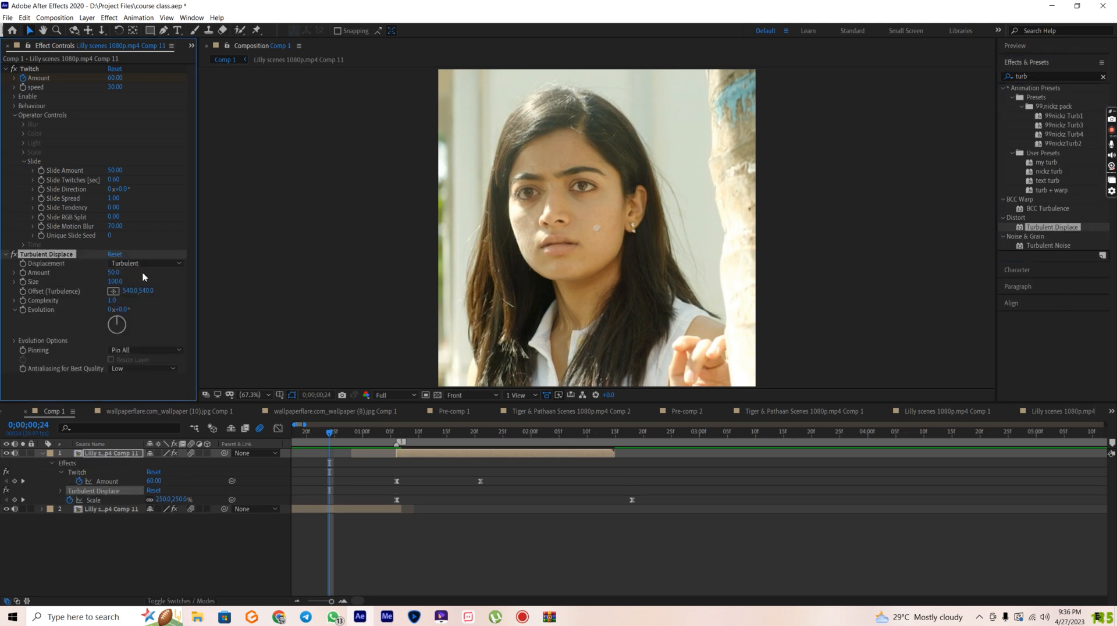
left_click(116, 282)
type("15")
left_click(595, 256)
Step: Apply Wave Warp with Wave Height -5, Wave Width 400 and Wave Speed 0.6
left_click(1022, 76)
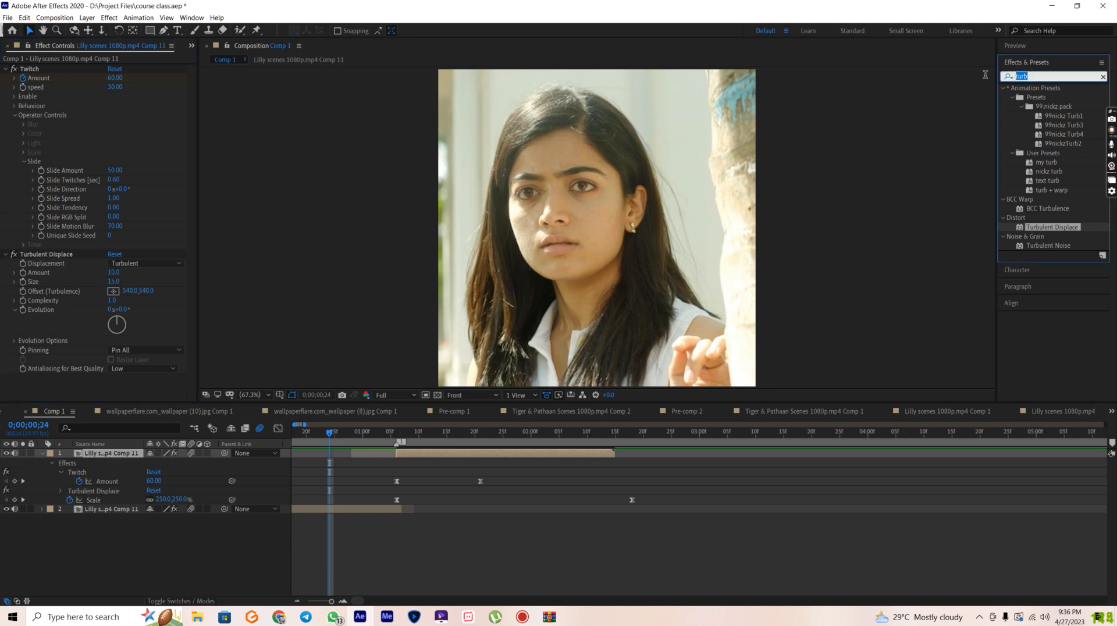
type("wave warp")
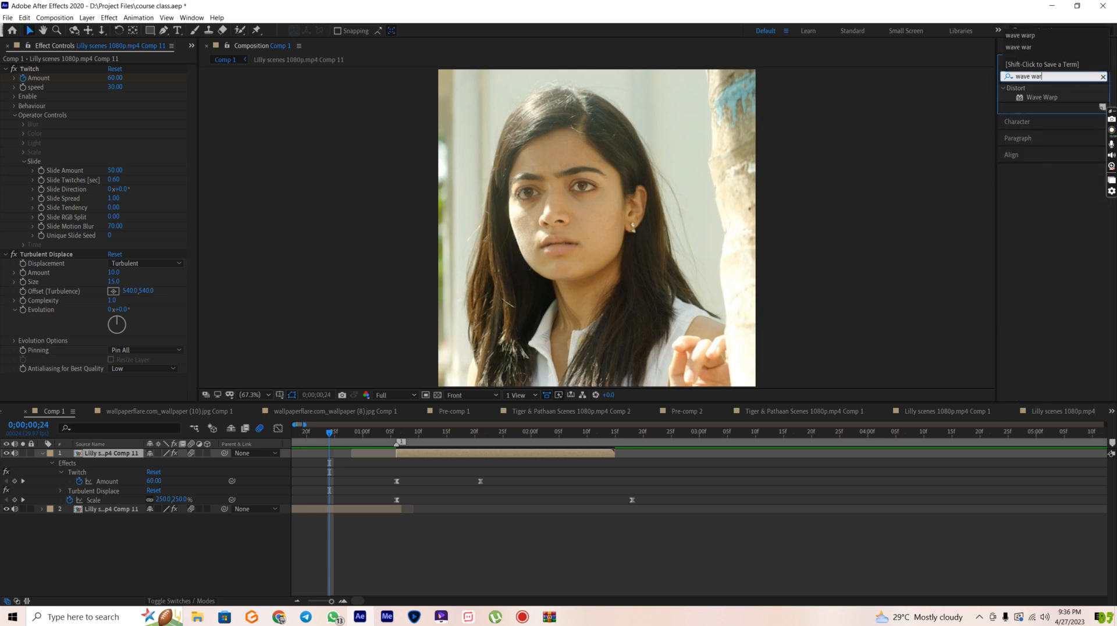
double_click(1050, 100)
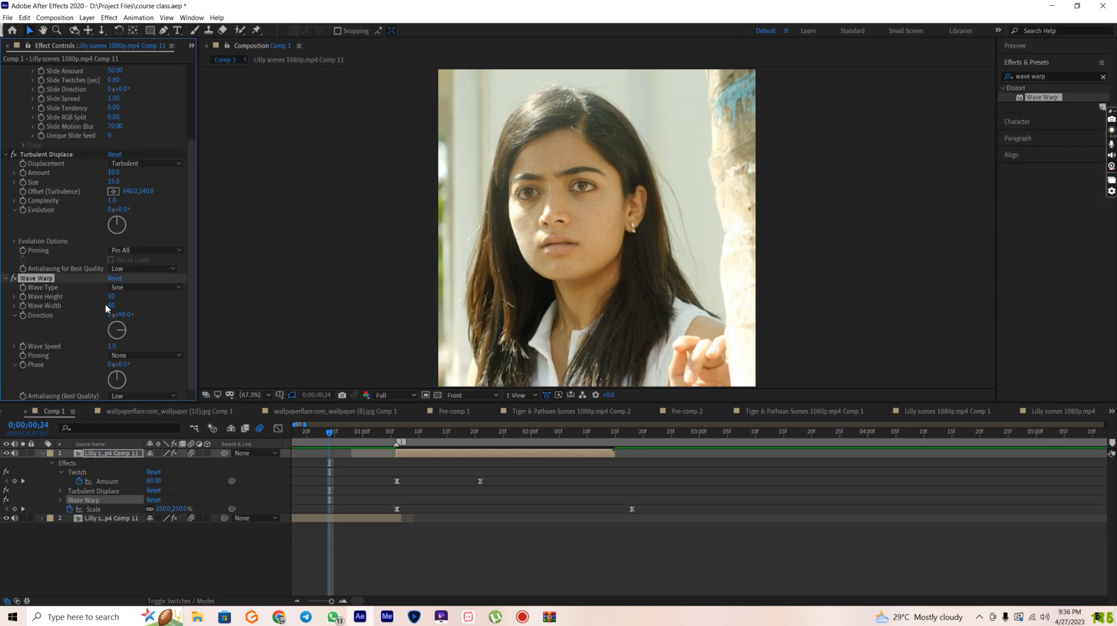
left_click(124, 305)
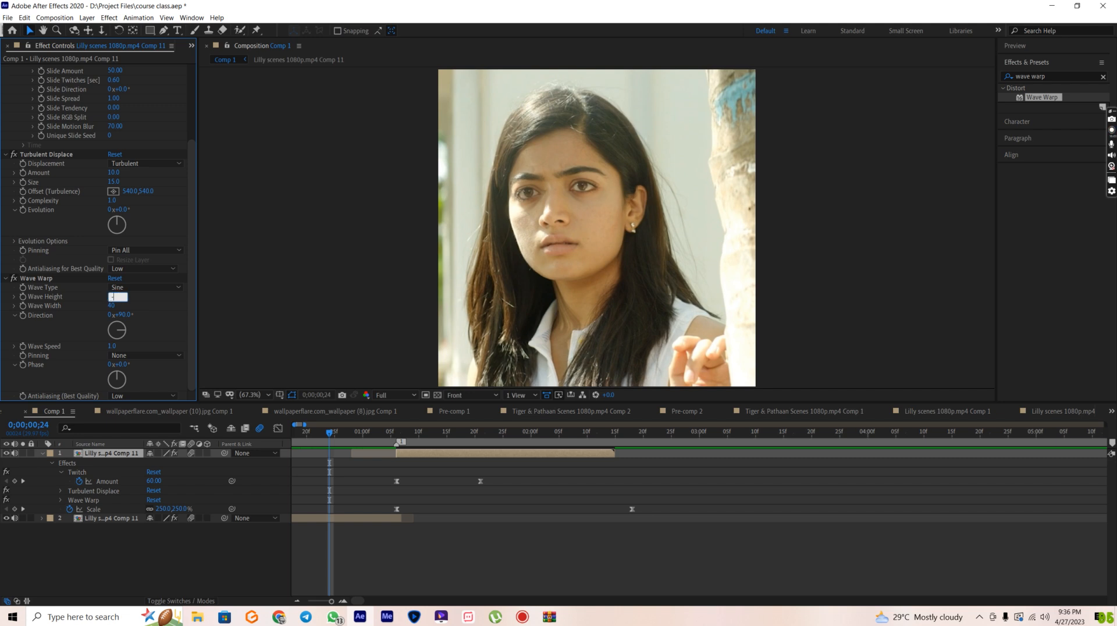
left_click(150, 298)
left_click(157, 312)
left_click(148, 336)
Step: Preview the distorted transition, scrubbing between 0;00;01;00 and 0;00;01;23
left_click(1050, 51)
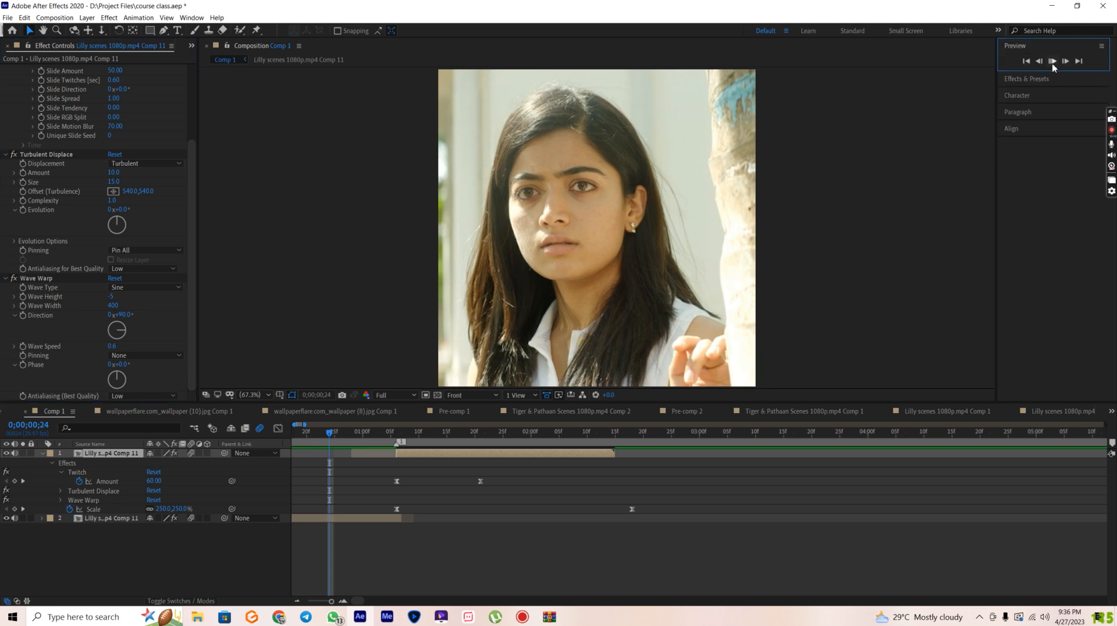
left_click(1052, 61)
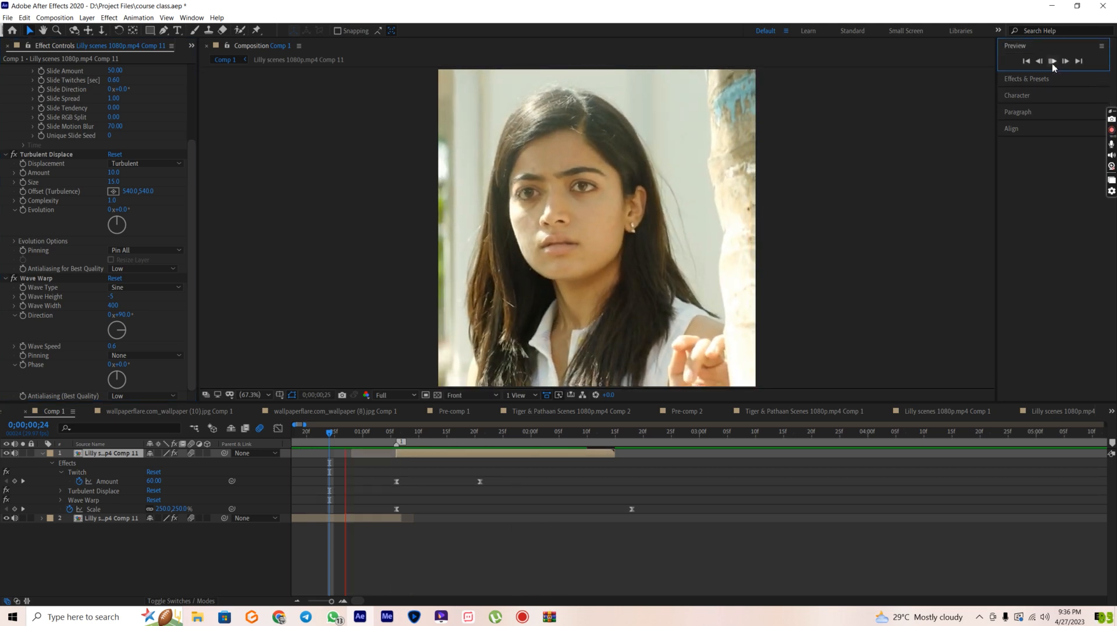
left_click(1052, 62)
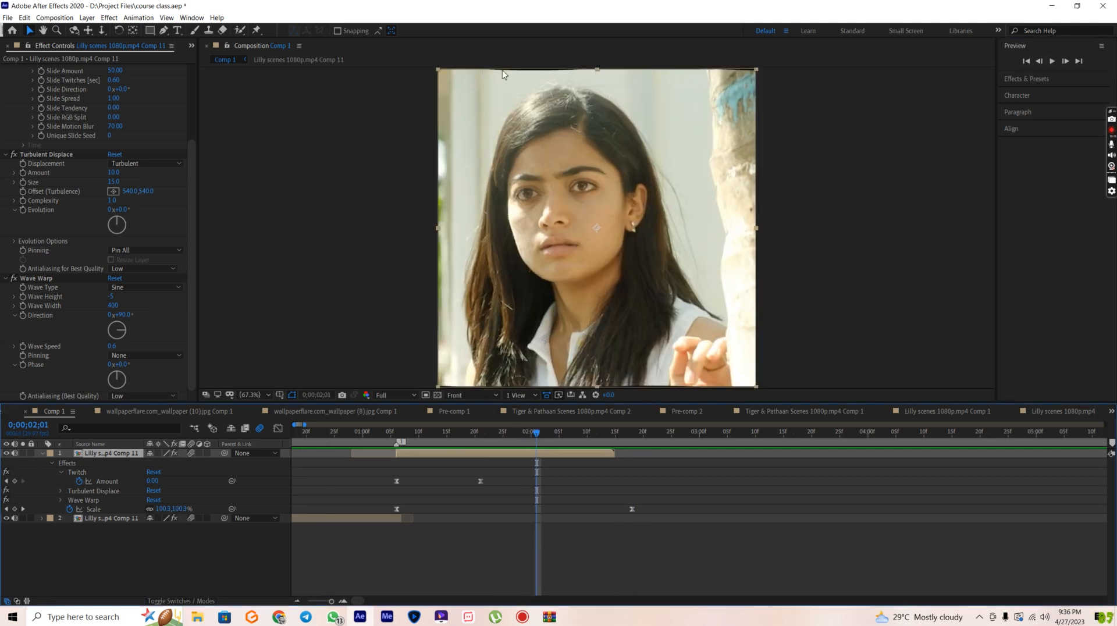
left_click_drag(535, 434, 381, 469)
left_click(1052, 62)
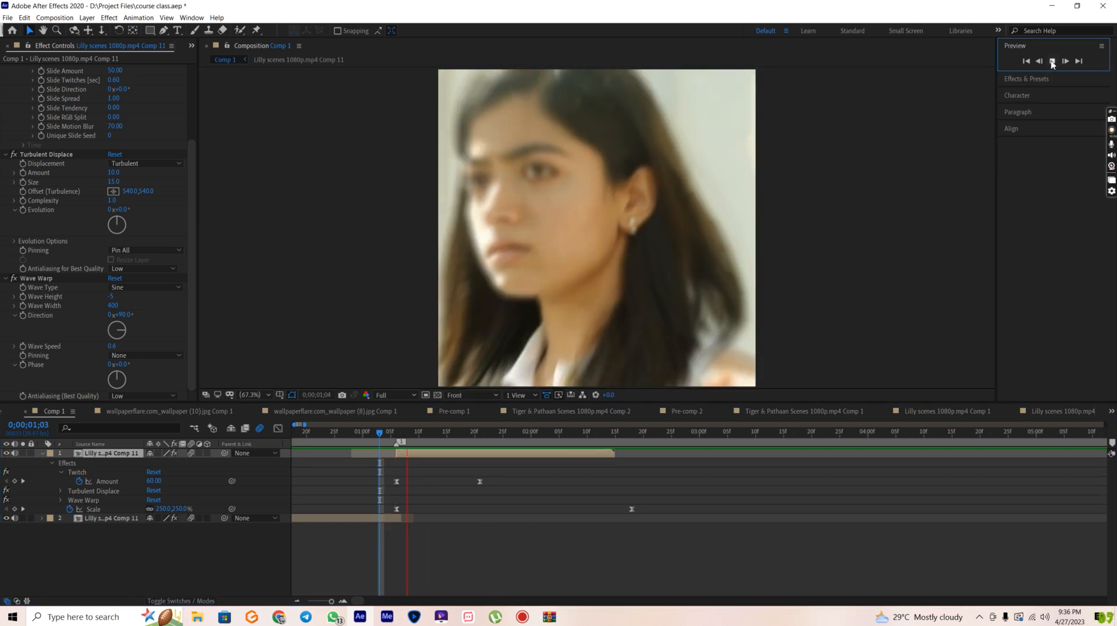
key("space")
left_click(480, 439)
left_click_drag(398, 436, 363, 448)
left_click(1053, 61)
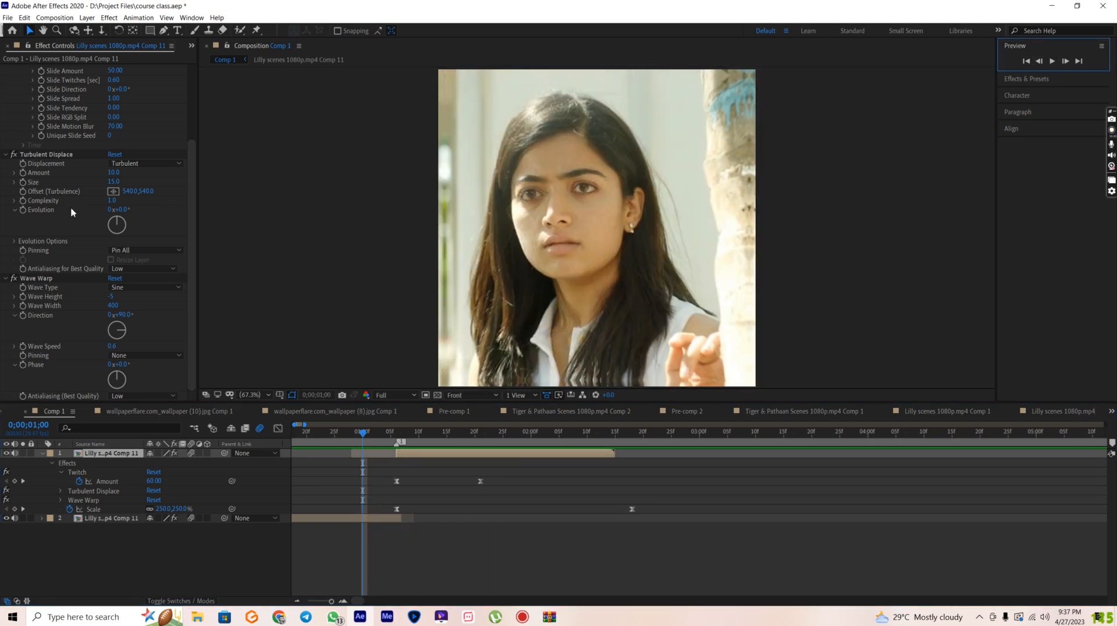
Step: Collapse the Turbulent Displace and Wave Warp settings and preview the transition
left_click(6, 154)
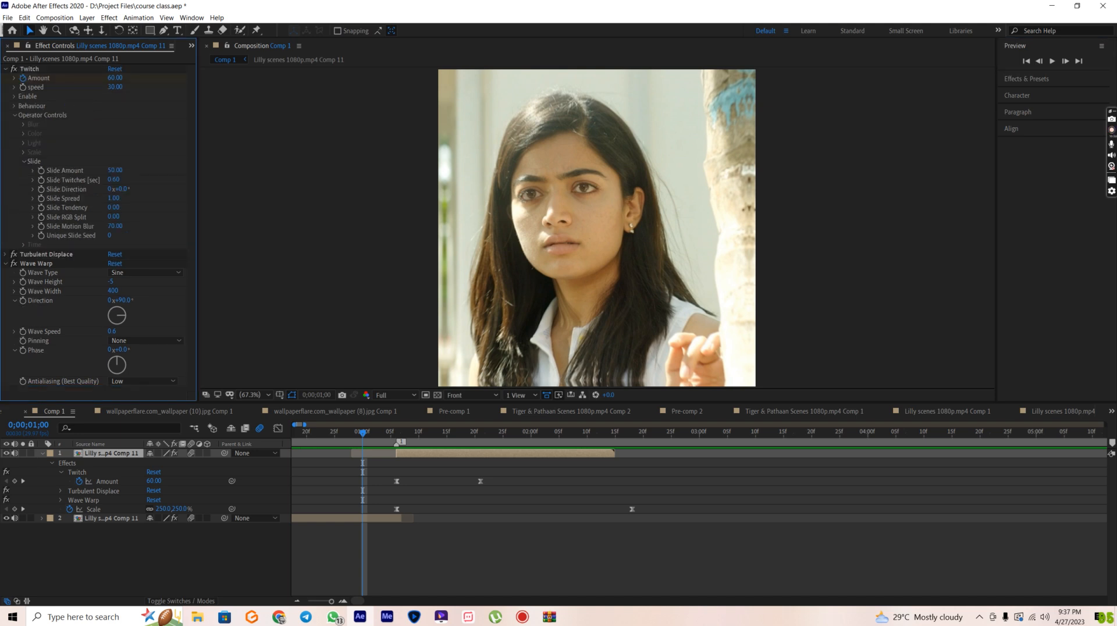
left_click(5, 263)
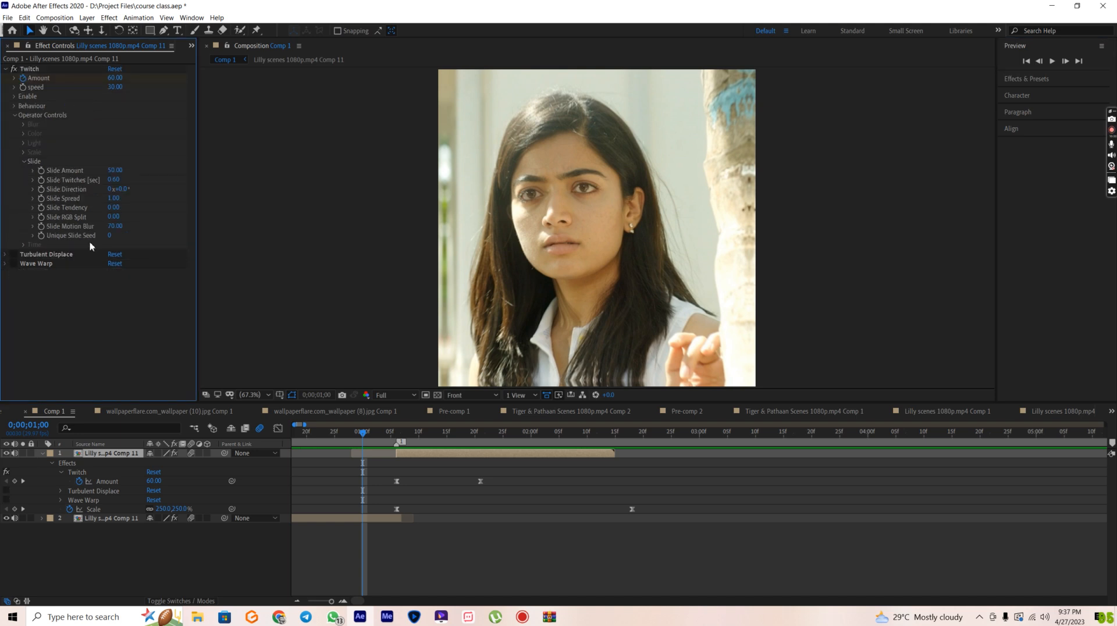
left_click(1053, 62)
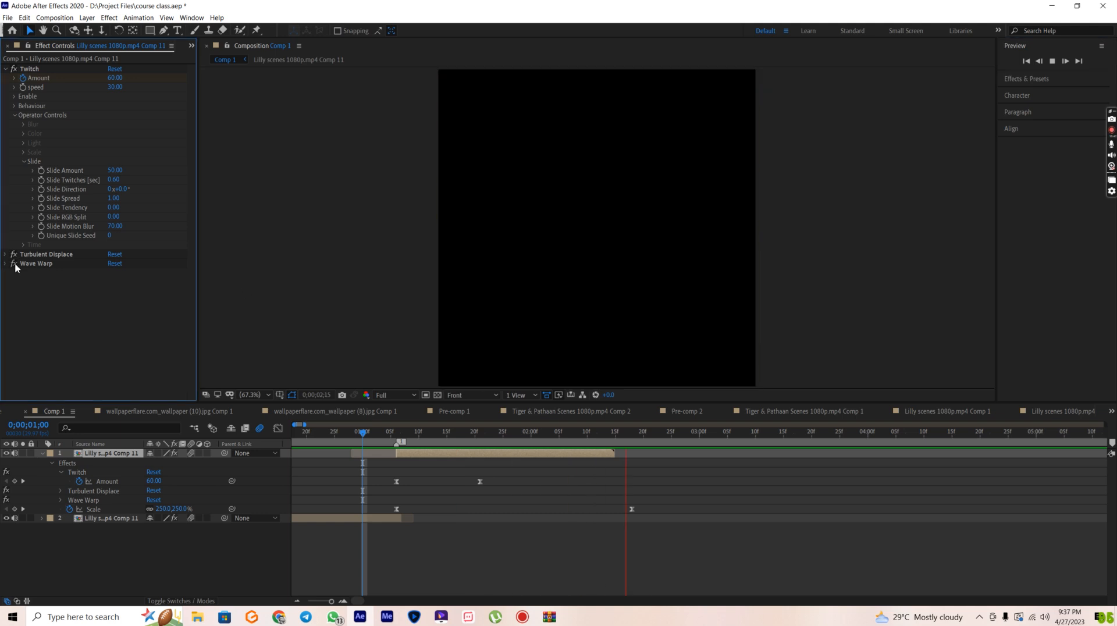
left_click(1052, 62)
left_click(1053, 62)
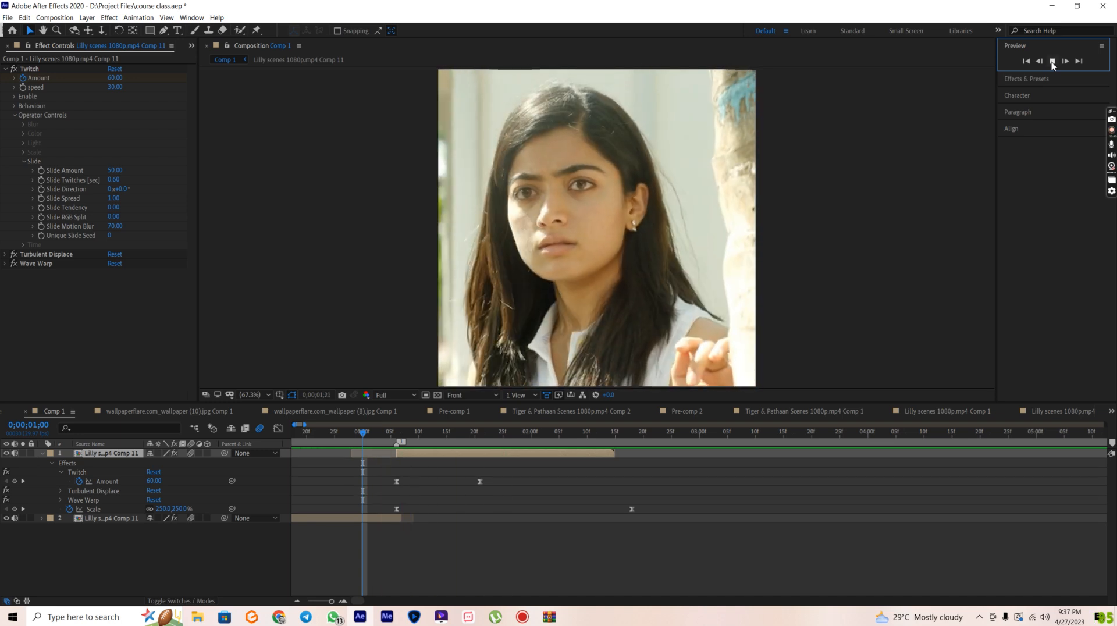
key("space")
Step: Test Wave Height -7 in a preview, then restore it to -5 and collapse Wave Warp
left_click(6, 264)
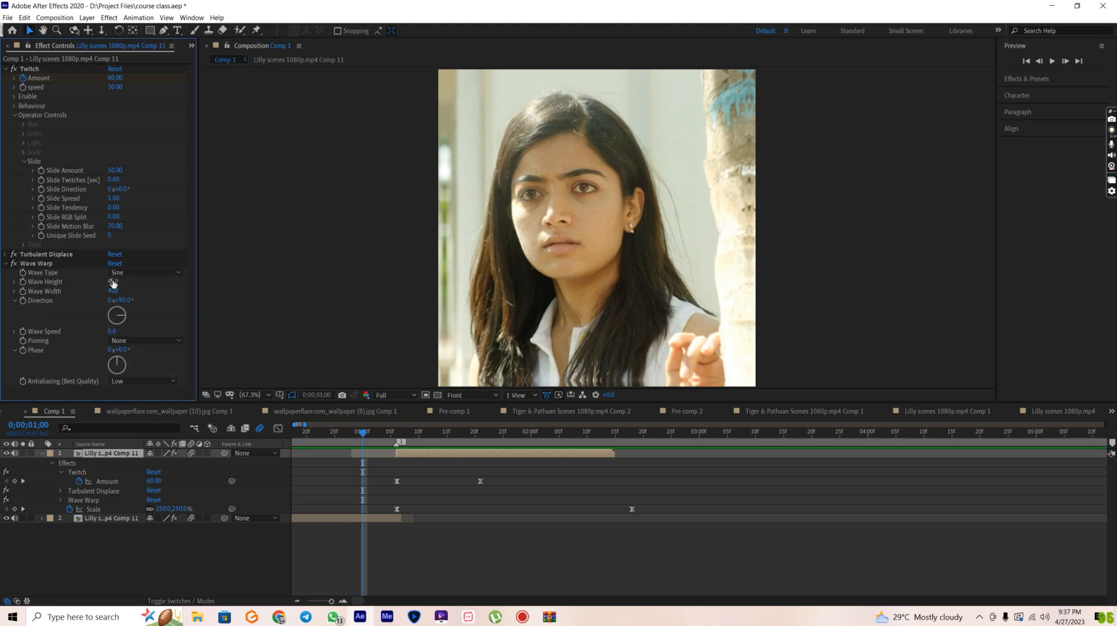
type("-7")
key("Return")
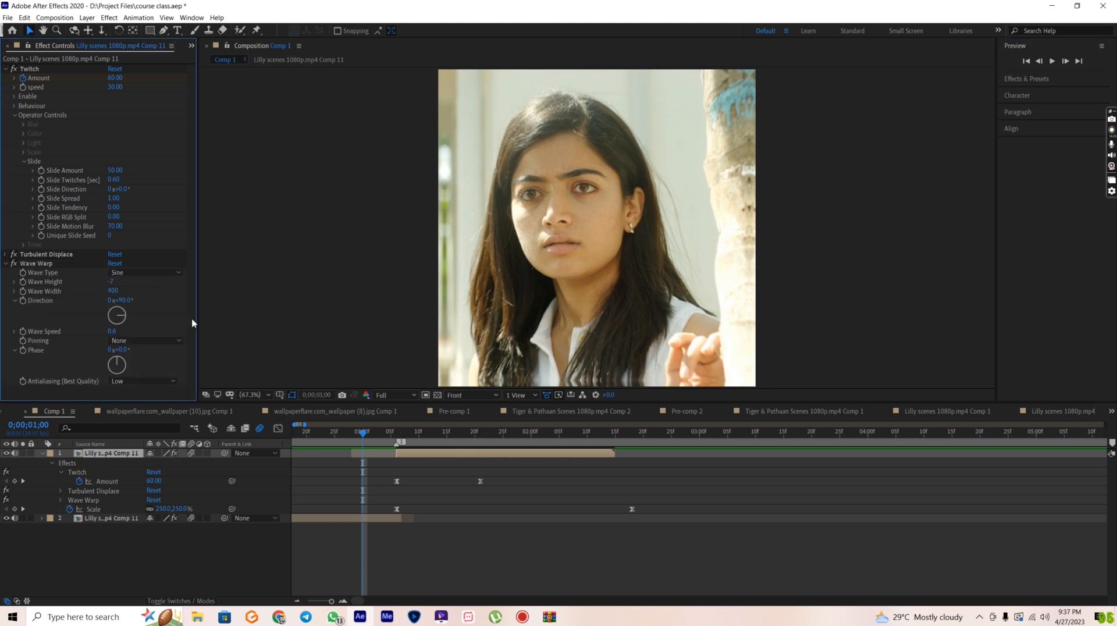
left_click(1052, 62)
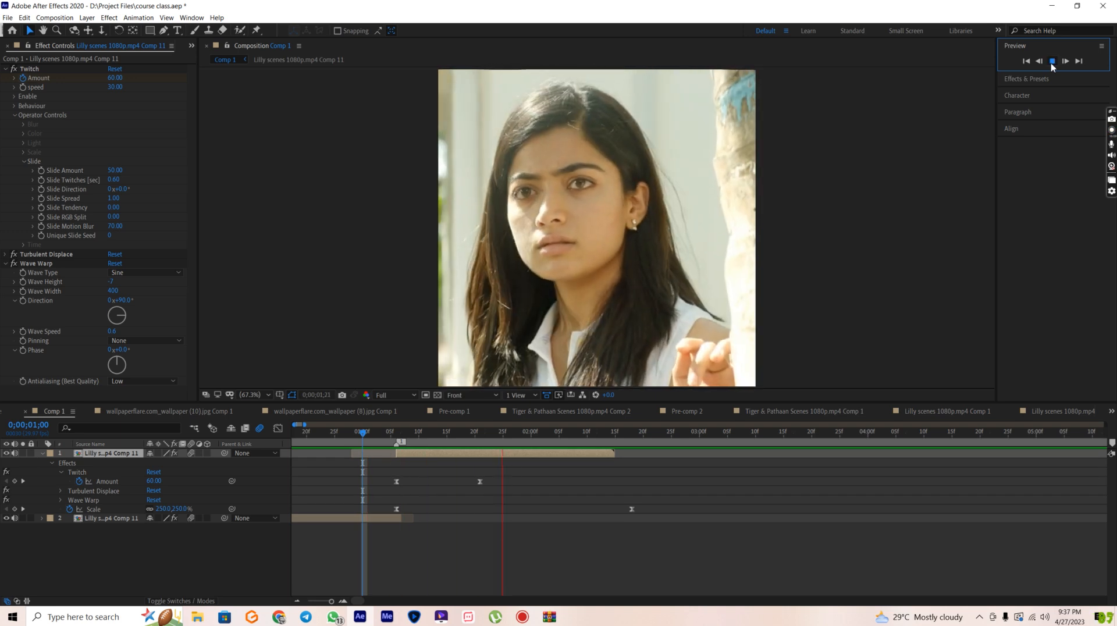
key("space")
left_click(112, 282)
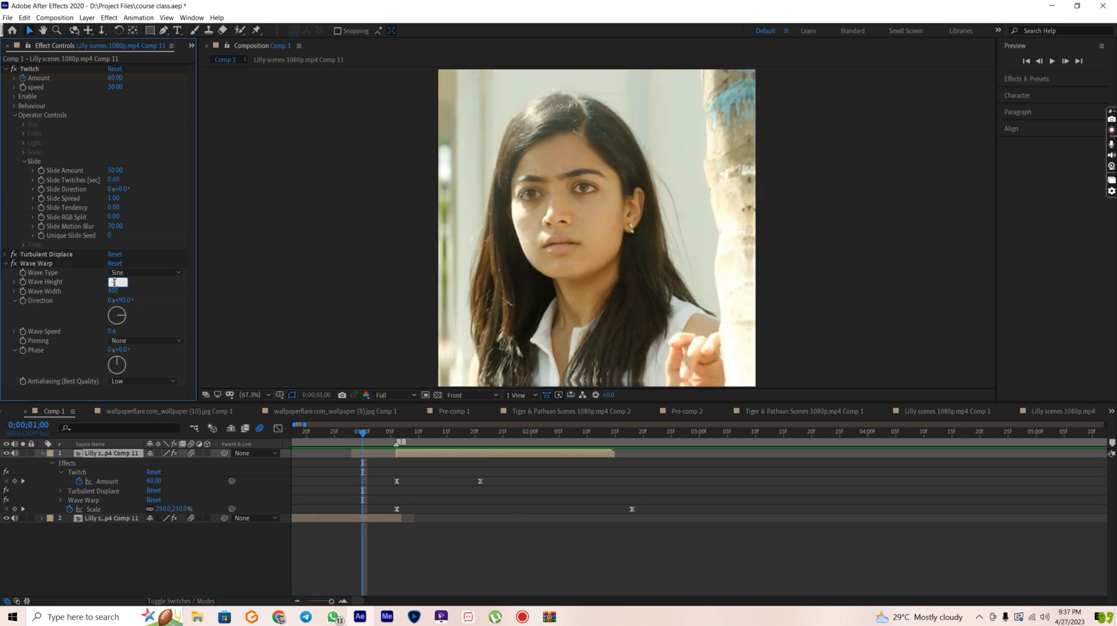
key("Return")
left_click(5, 264)
Step: Return to the 0;00;01;06 keyframe and select both Turbulent Displace and Wave Warp
left_click(389, 441)
key("space")
key("j")
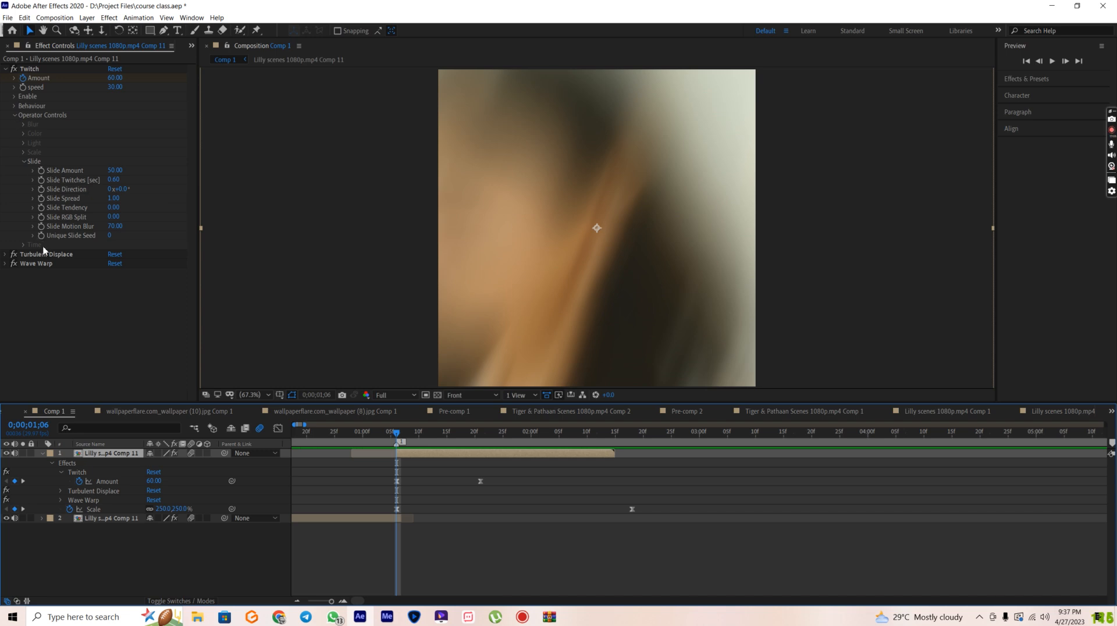
left_click(43, 254)
left_click(45, 263, "shift")
Step: Delete both distortion effects and set Twitch Slide Spread 0, Slide Direction 180°
key("Delete")
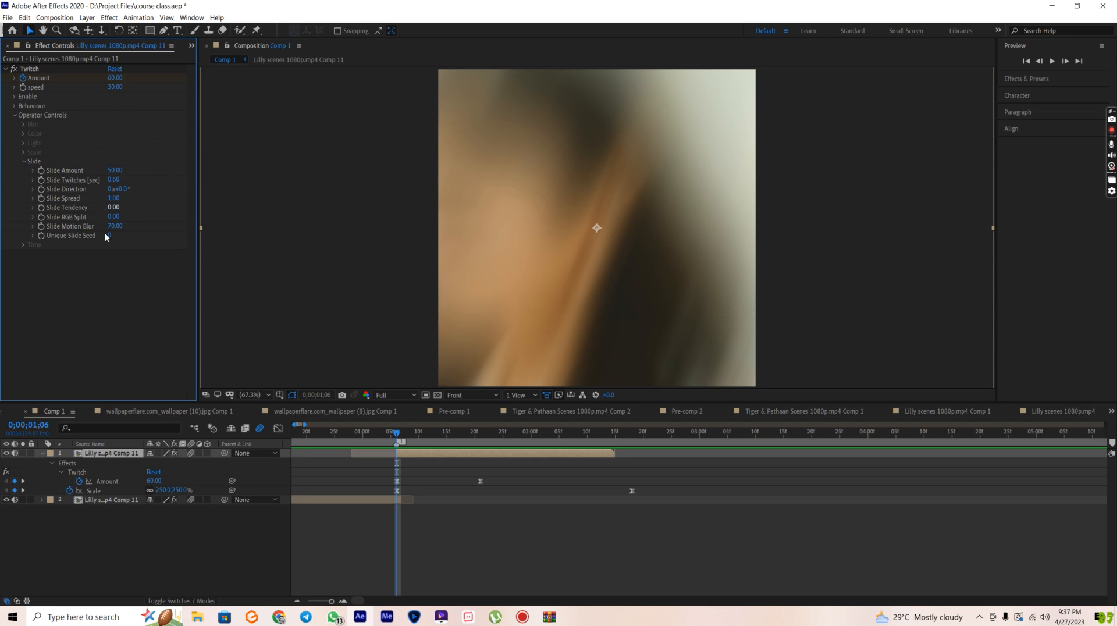
left_click_drag(114, 200, 62, 200)
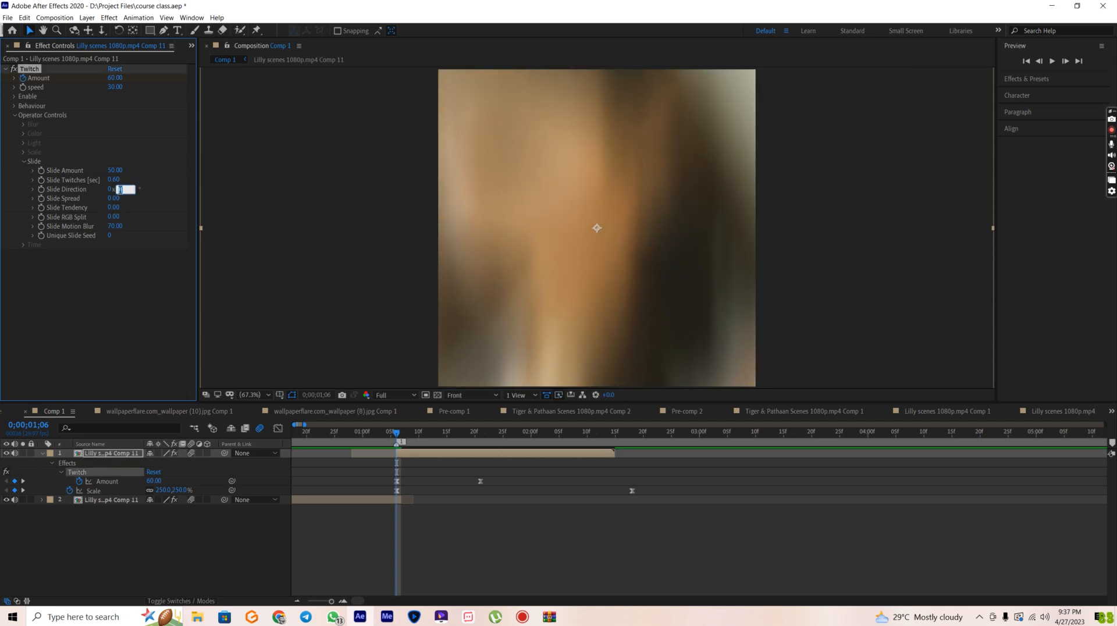
left_click(382, 548)
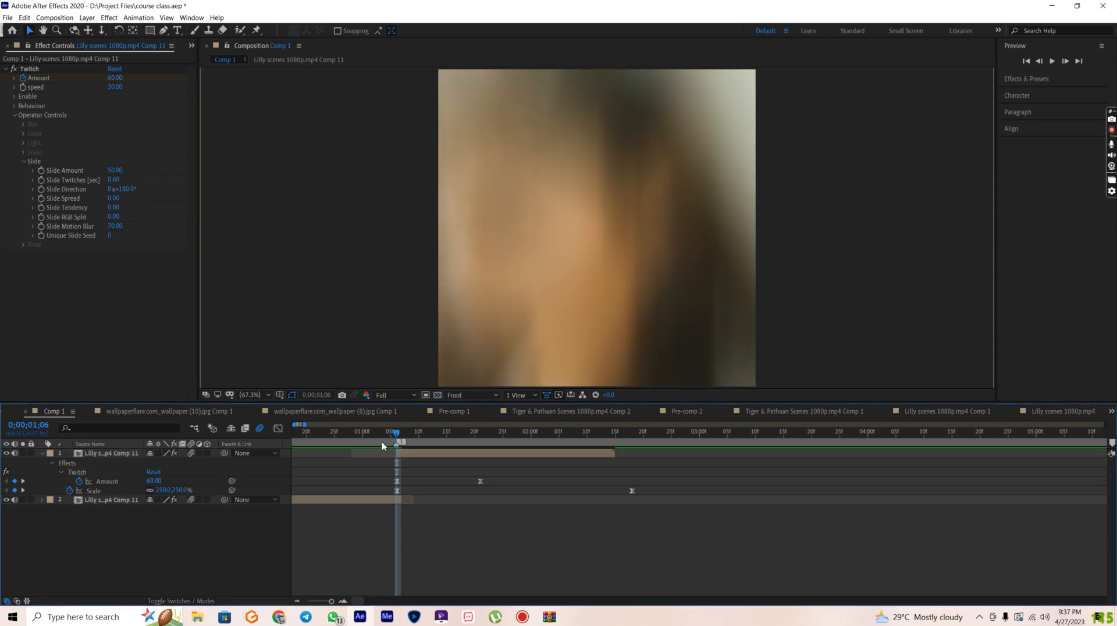
Step: Preview the 180° slide transition from just before it starts
left_click(340, 434)
left_click(1052, 63)
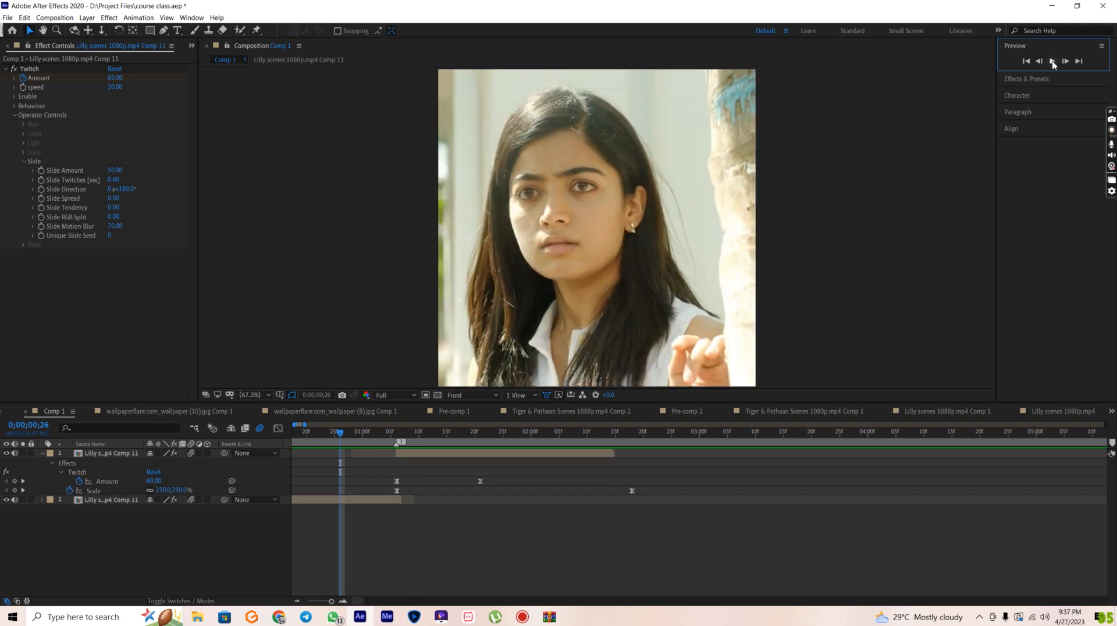
left_click(1053, 63)
left_click(1052, 62)
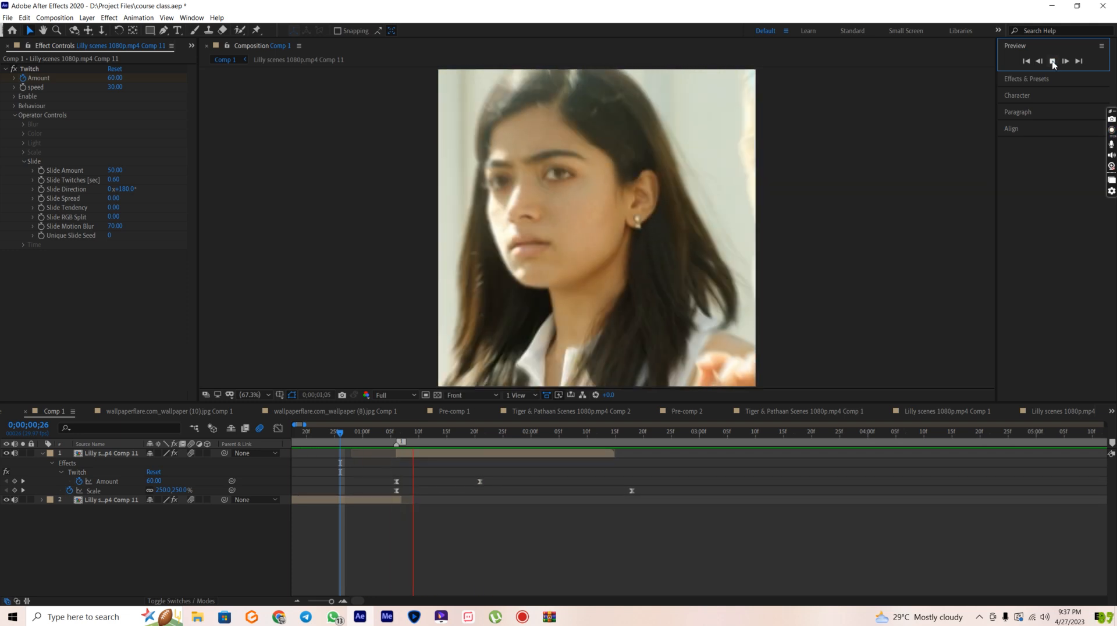
left_click(1052, 62)
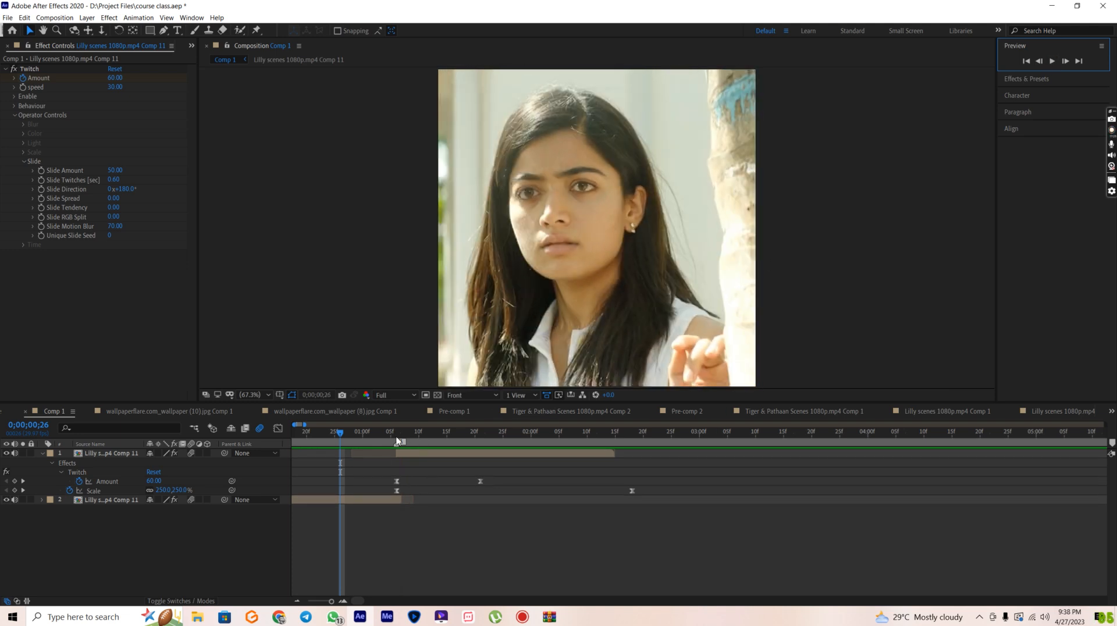
Step: Set the Twitch Slide Amount to 100 at 0;00;01;06
left_click(396, 436)
left_click(115, 170)
type("10")
key("Return")
left_click(383, 449)
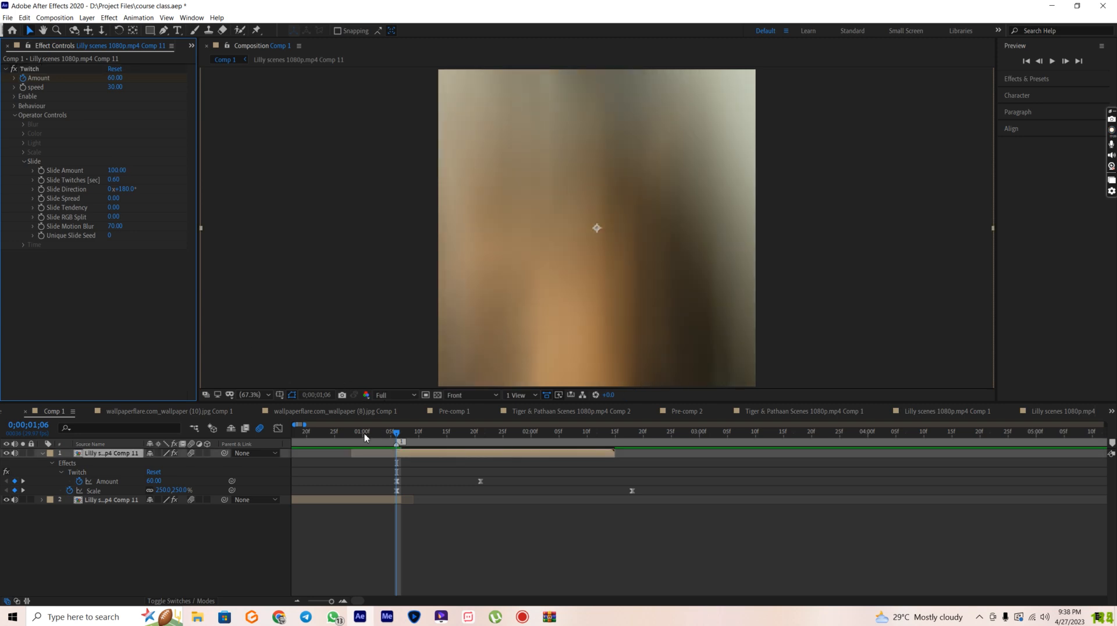
Step: Raise Twitch Amount from 60 to 76 and steepen its value-curve ease, then preview
left_click_drag(151, 481, 160, 483)
left_click(278, 428)
left_click_drag(398, 536, 397, 557)
left_click_drag(382, 443, 357, 454)
left_click(1052, 61)
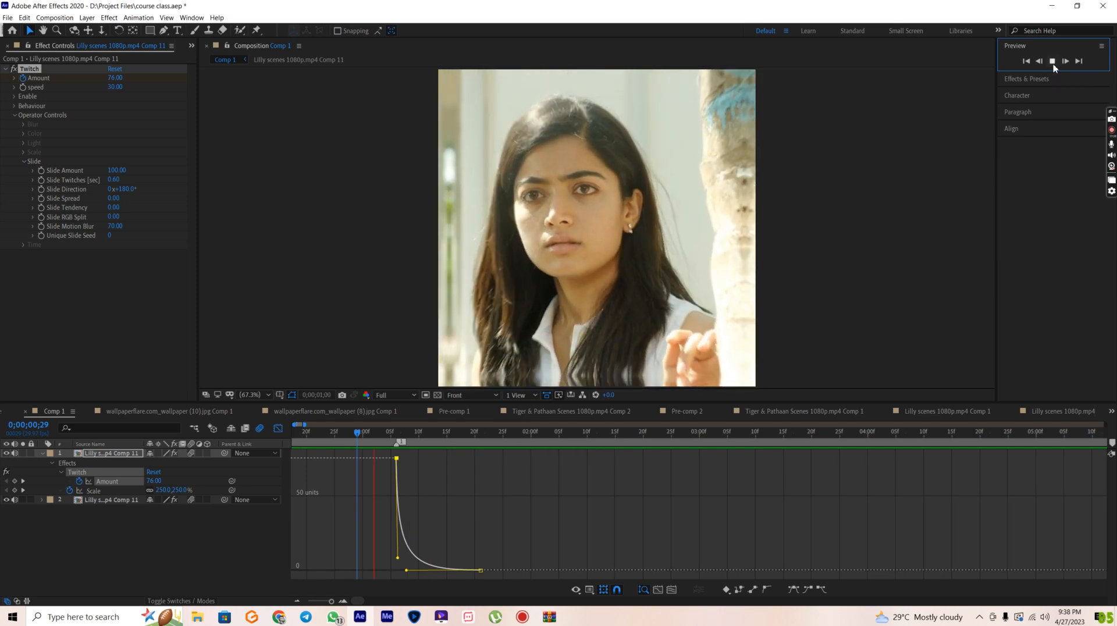
key("space")
Step: Reshape the Amount curve to drop more steeply after the first keyframe, previewing it
left_click_drag(397, 557, 372, 568)
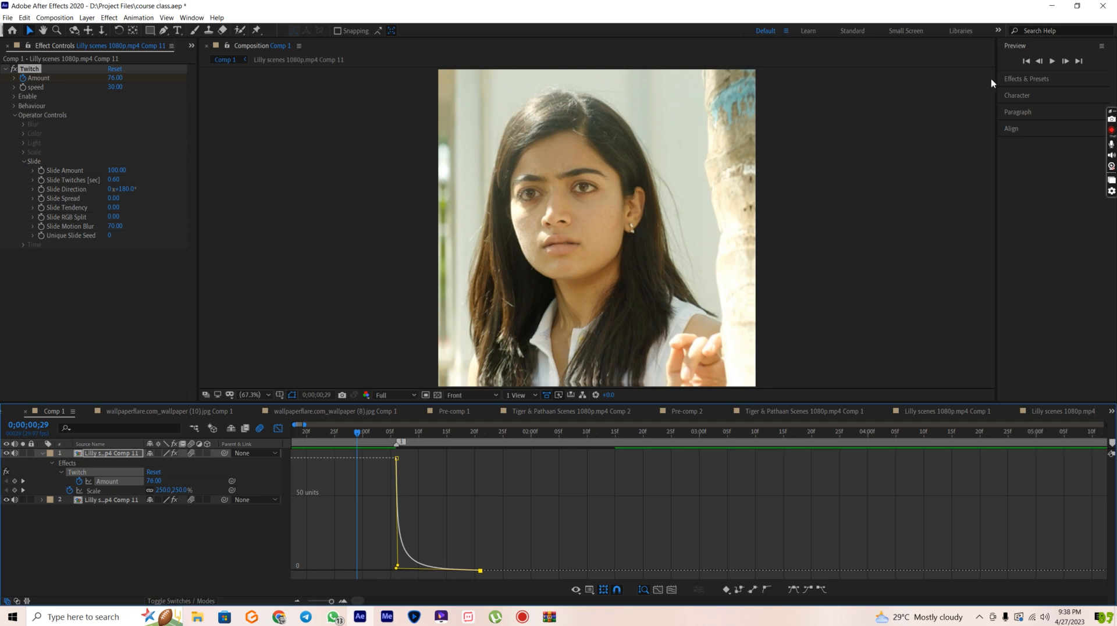
left_click(1053, 62)
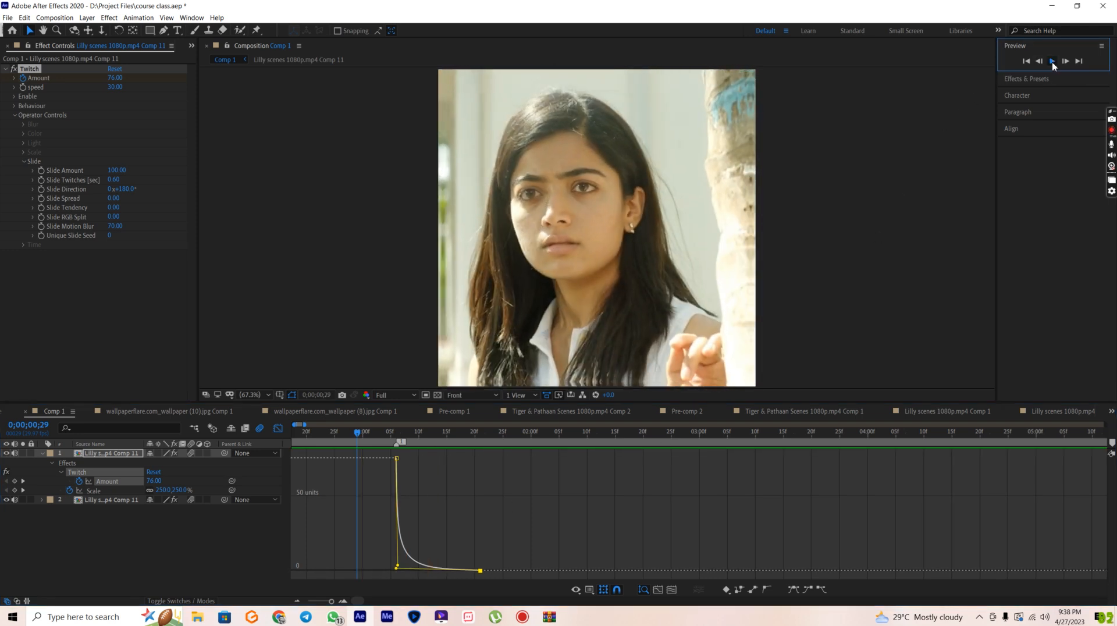
left_click(1053, 62)
left_click_drag(398, 567, 460, 581)
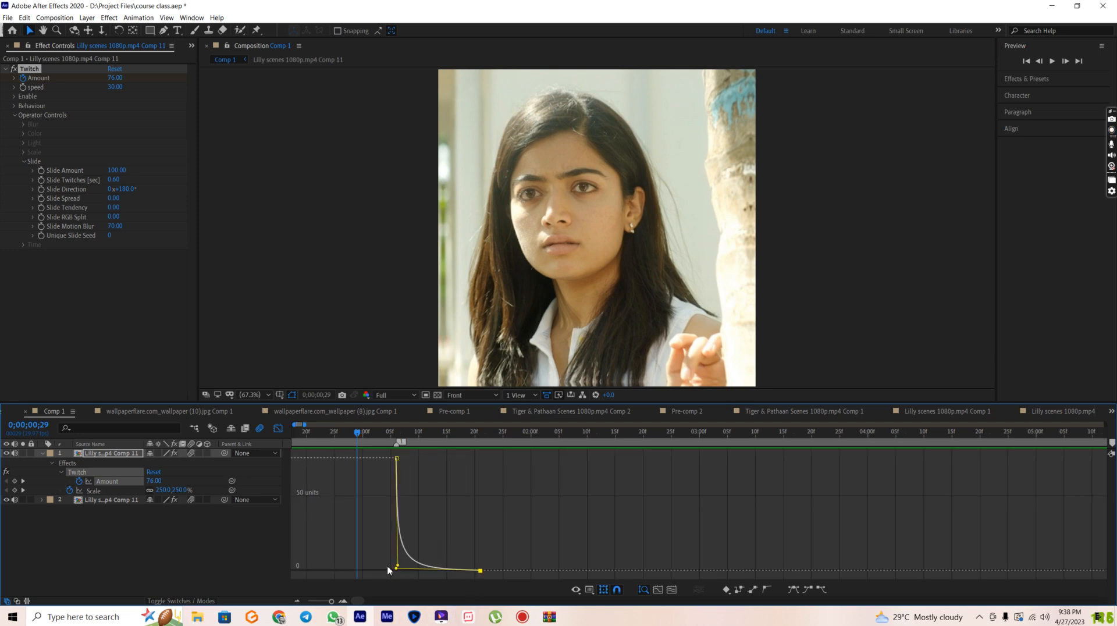
mouse_move(392, 569)
left_mouse_down()
mouse_move(371, 581)
mouse_move(398, 570)
left_mouse_up()
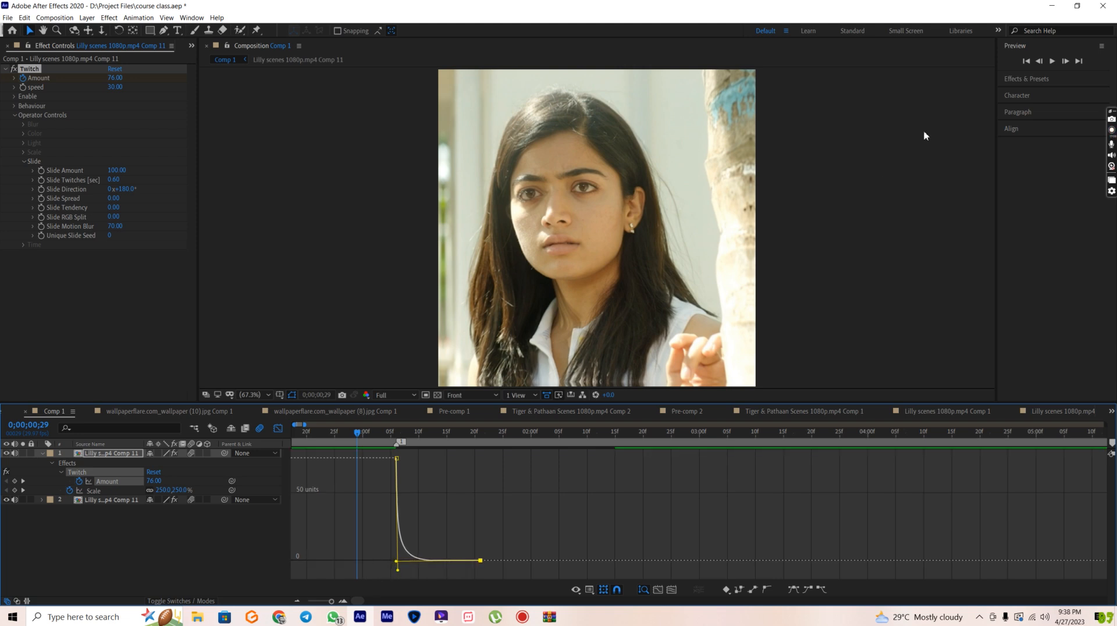
left_click(1054, 60)
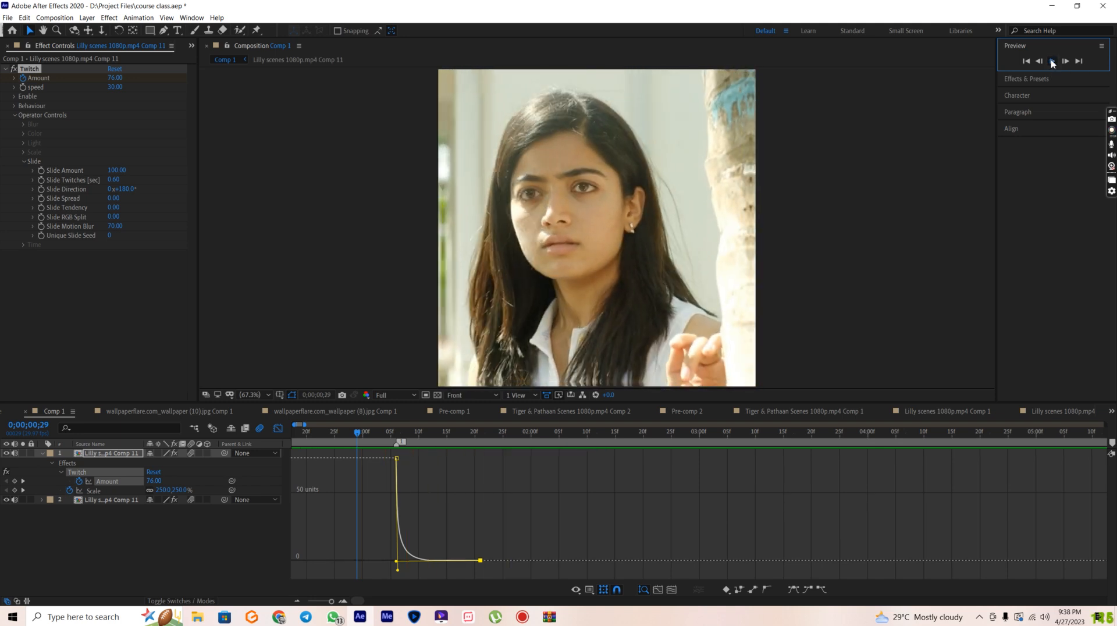
left_click(1052, 62)
Step: Level the curve onto zero at the first keyframe and replay the transition
left_click_drag(397, 570, 397, 562)
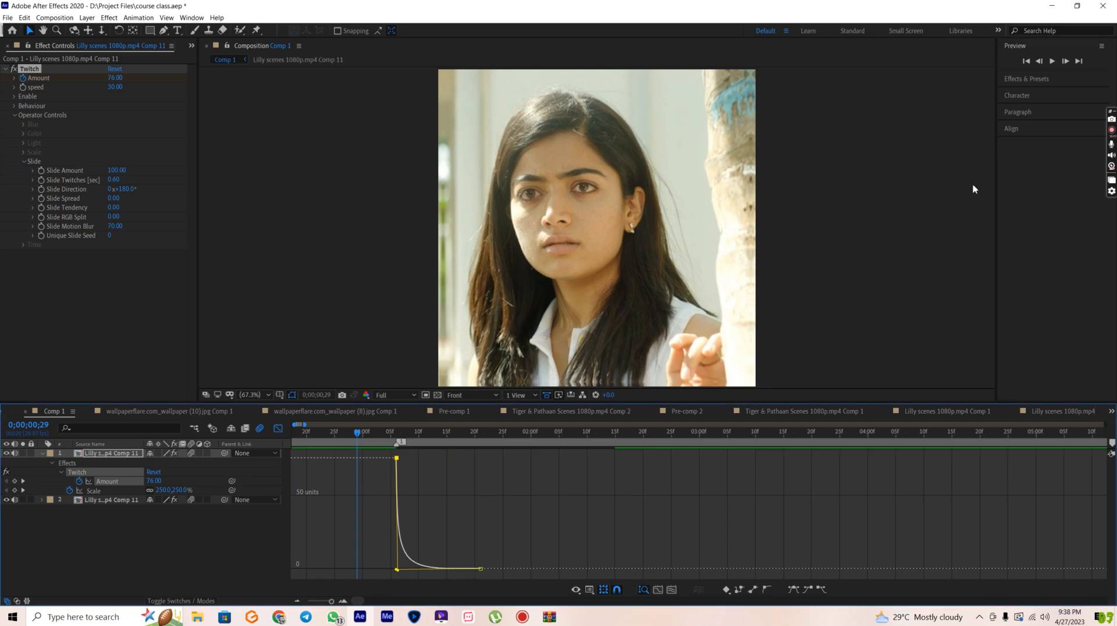
left_click(1053, 62)
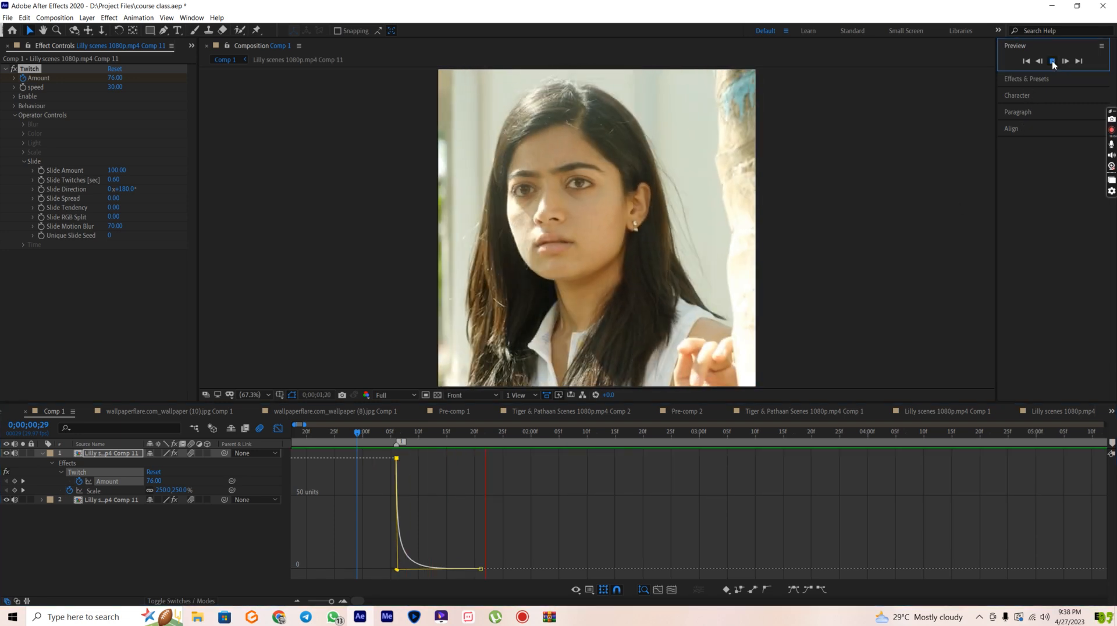
left_click(1052, 61)
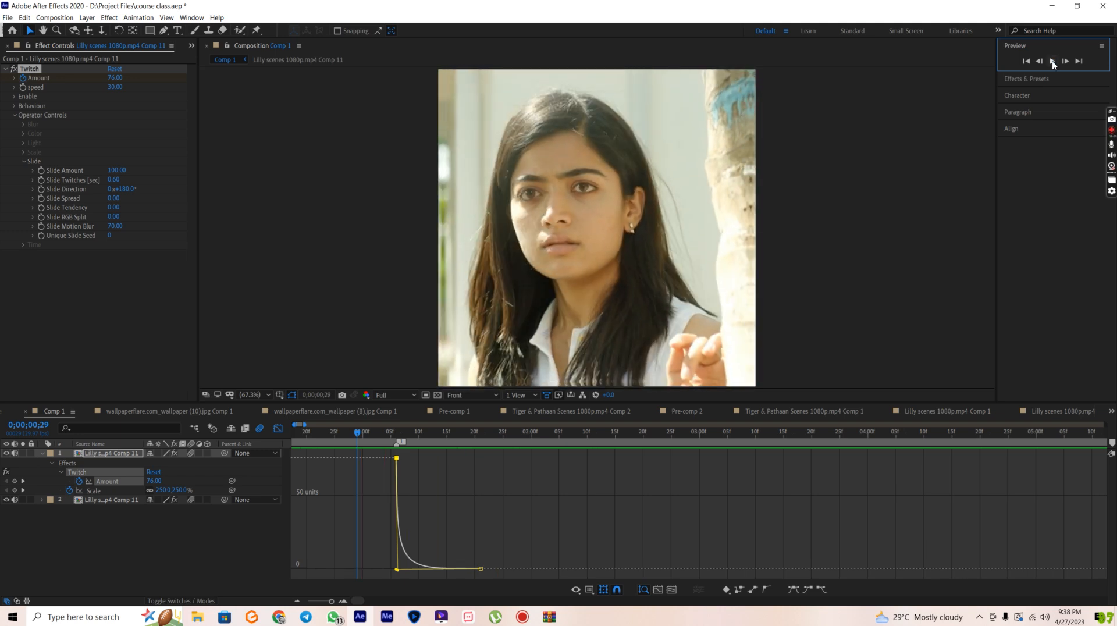
left_click(1052, 62)
left_click(1052, 61)
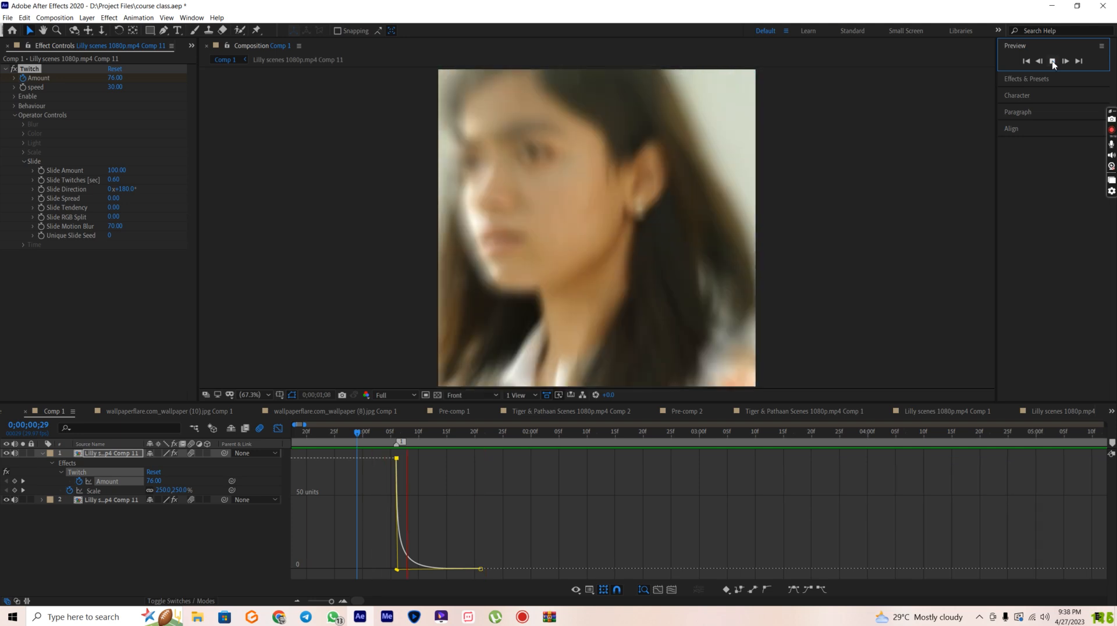
left_click(1052, 62)
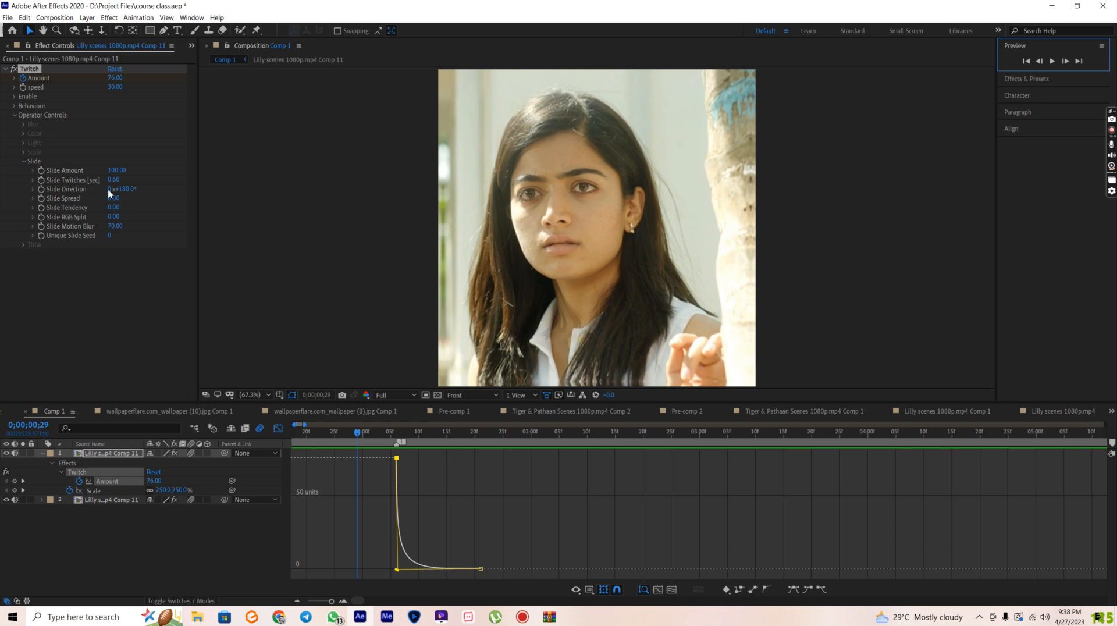
Step: Set Twitch Slide Direction to 45° and preview the diagonal slide
left_click(125, 189)
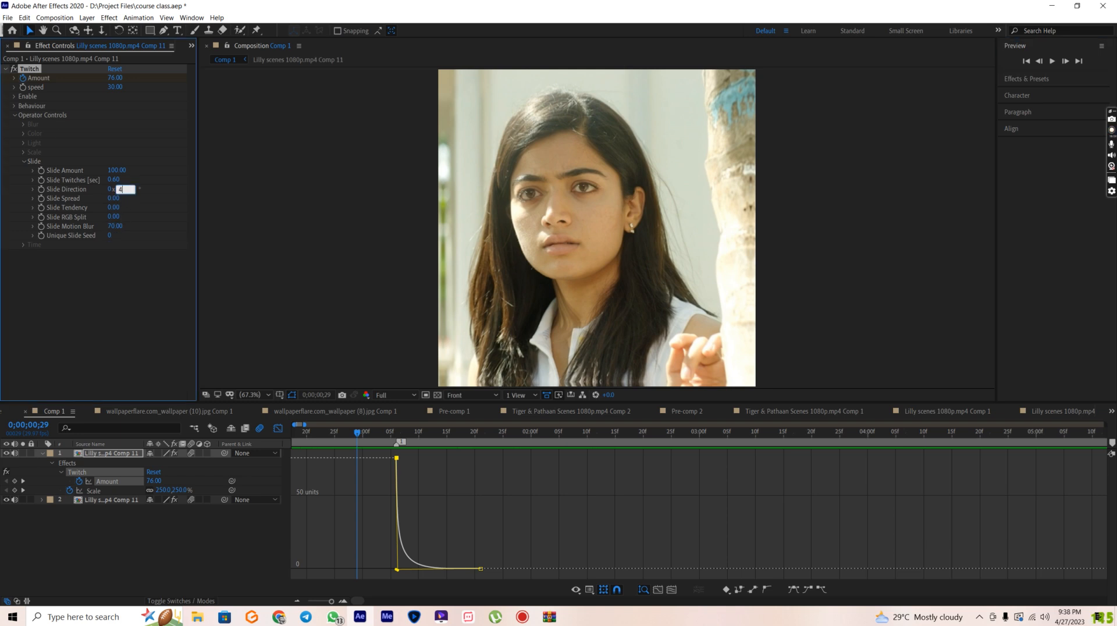
key("Return")
left_click(1052, 62)
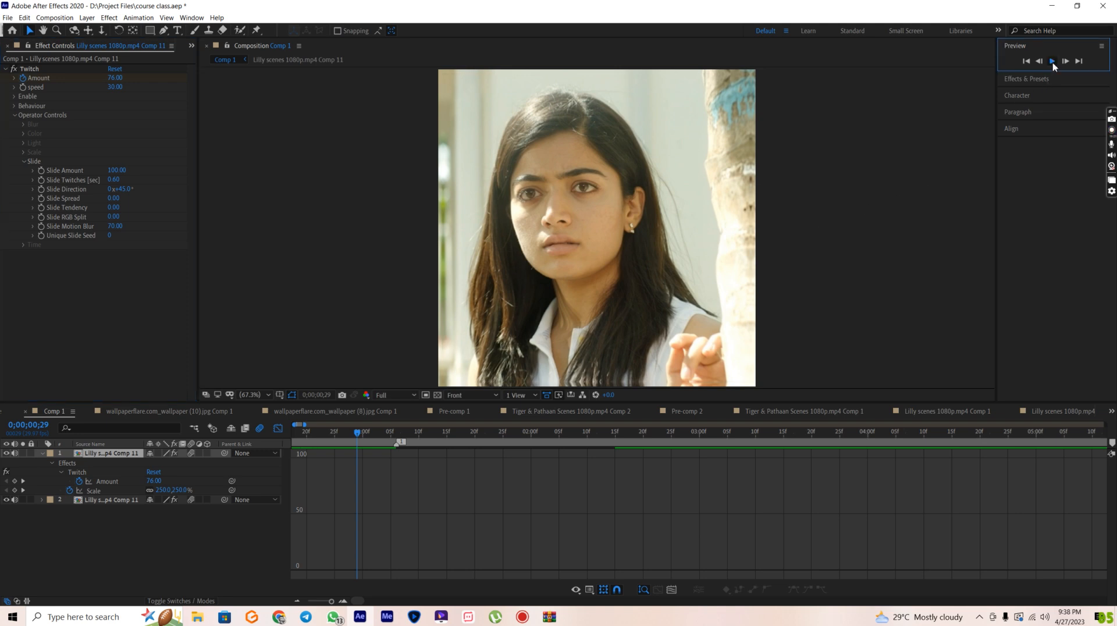
left_click(1052, 64)
Step: Select the Amount keyframes and reshape their easing in the value curve, then preview
left_click(278, 428)
left_click(397, 482)
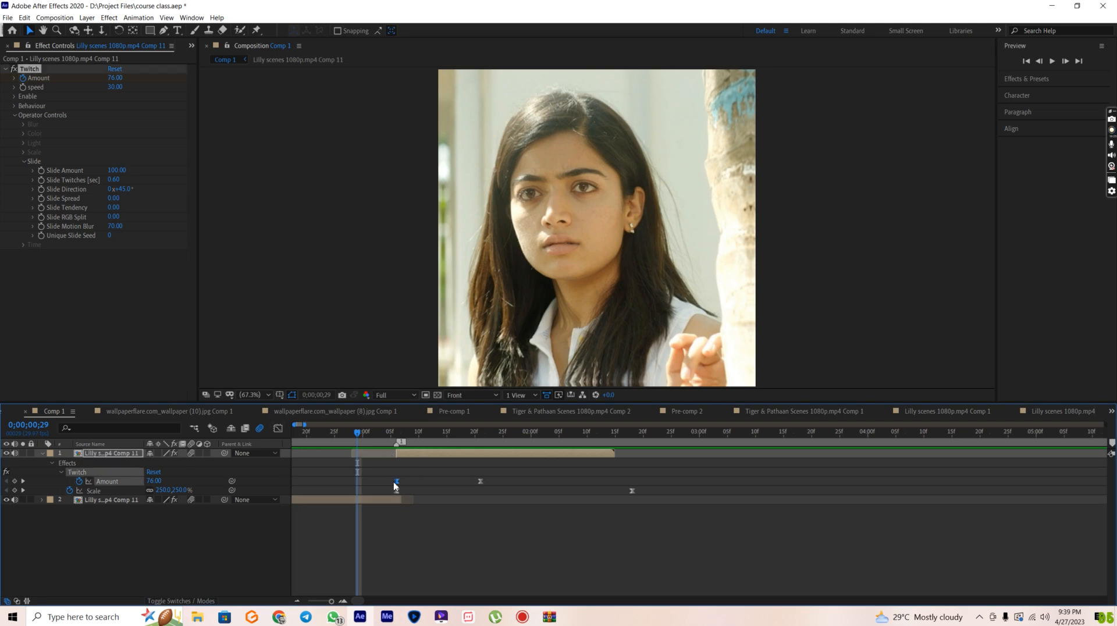
left_click(279, 429)
mouse_move(396, 570)
left_mouse_down()
mouse_move(397, 487)
mouse_move(398, 555)
left_mouse_up()
left_click(398, 541)
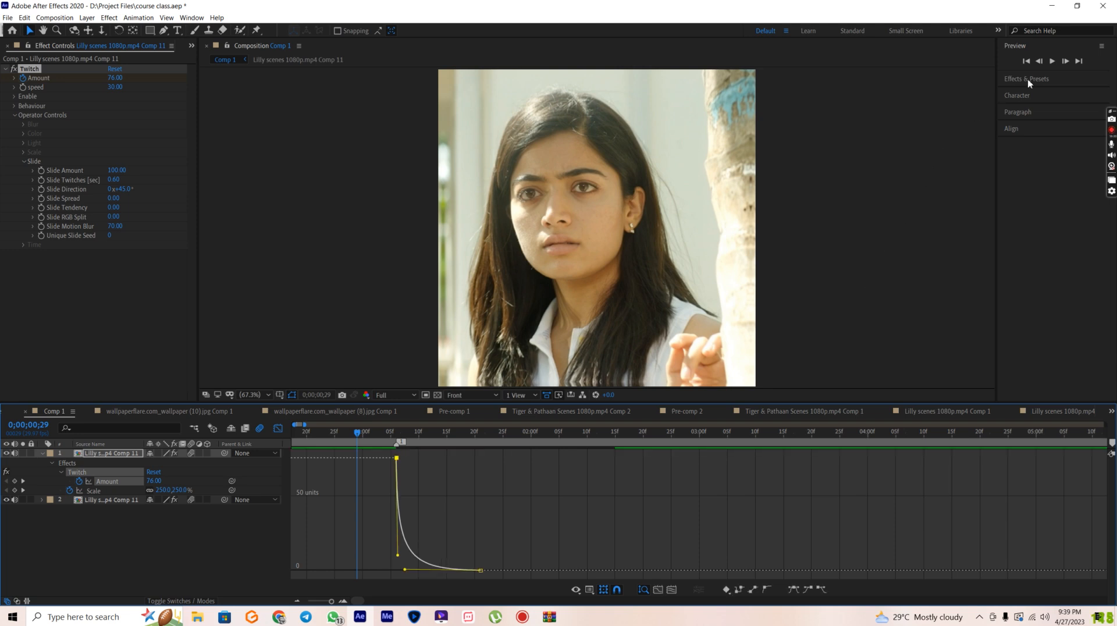
left_click(1051, 62)
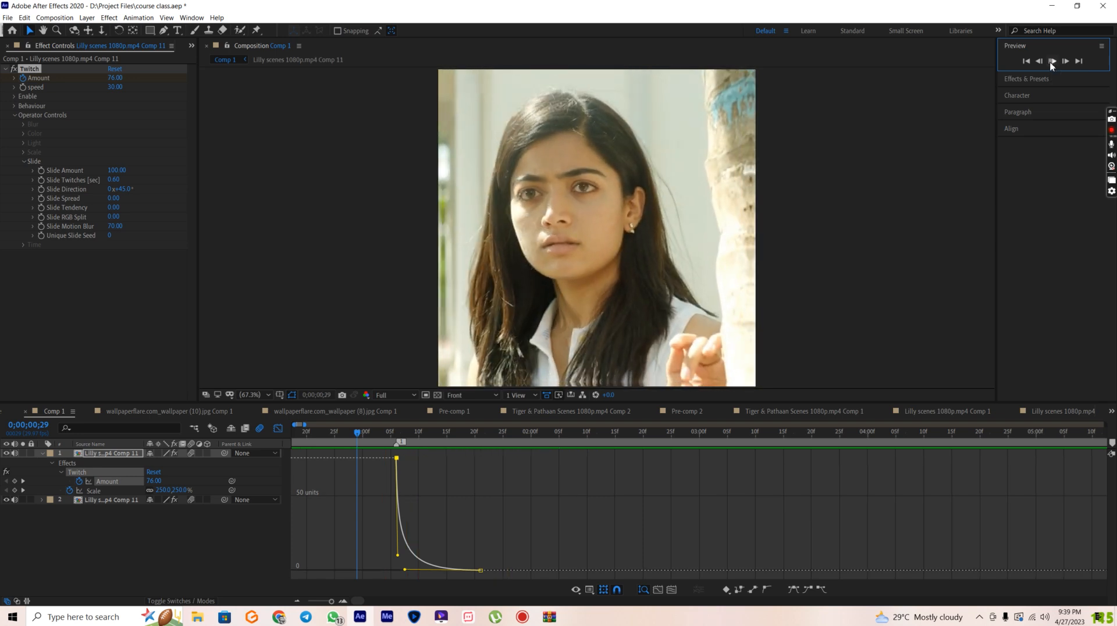
left_click(1052, 61)
Step: Sharpen the Amount curve's drop toward zero and preview the final transition
mouse_move(397, 555)
left_mouse_down()
mouse_move(398, 569)
mouse_move(382, 570)
left_mouse_up()
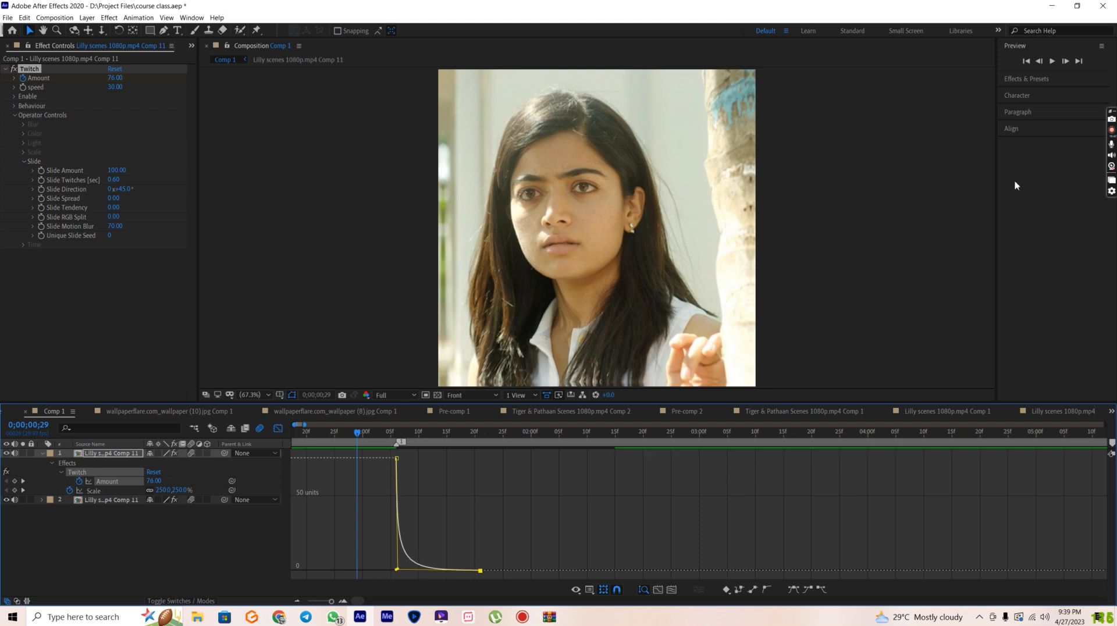
left_click(1051, 62)
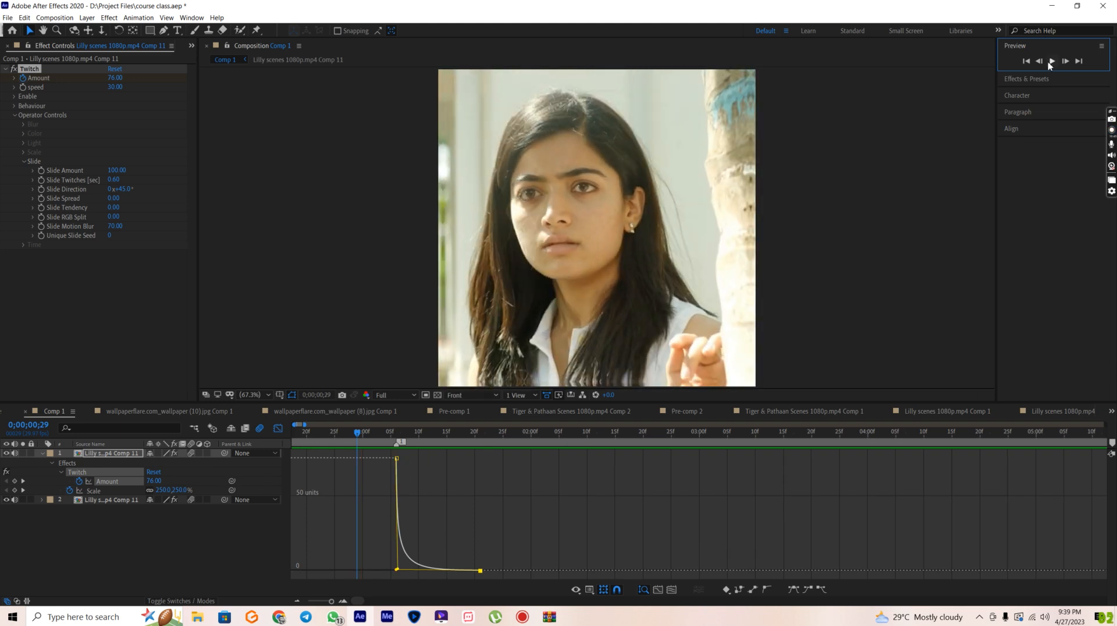
key("space")
mouse_move(397, 570)
left_mouse_down()
mouse_move(396, 579)
mouse_move(398, 569)
left_mouse_up()
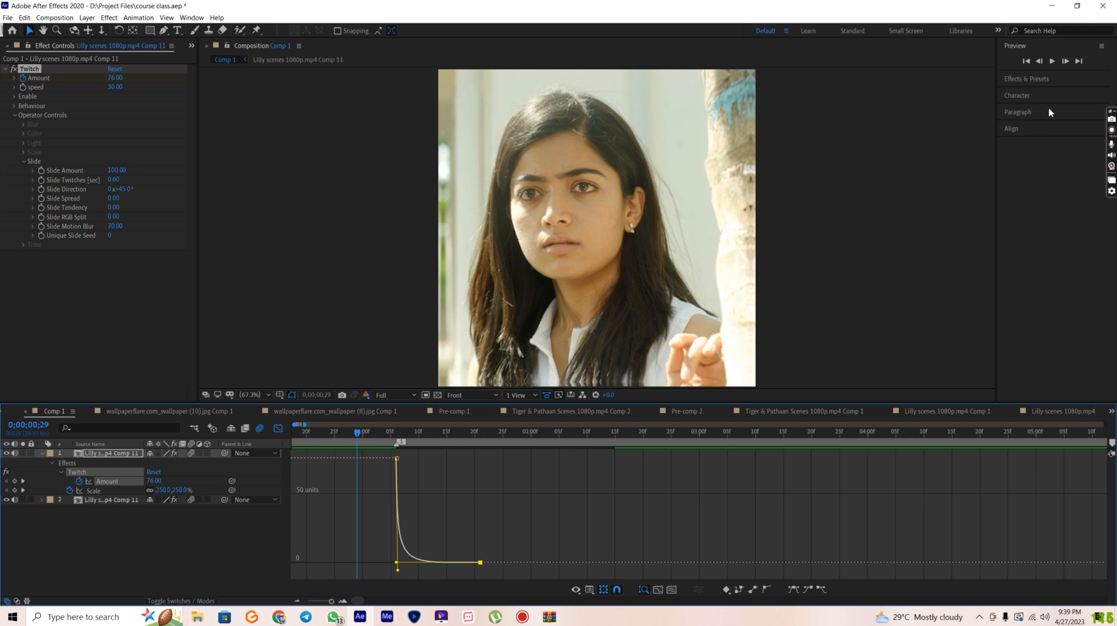
left_click(1051, 63)
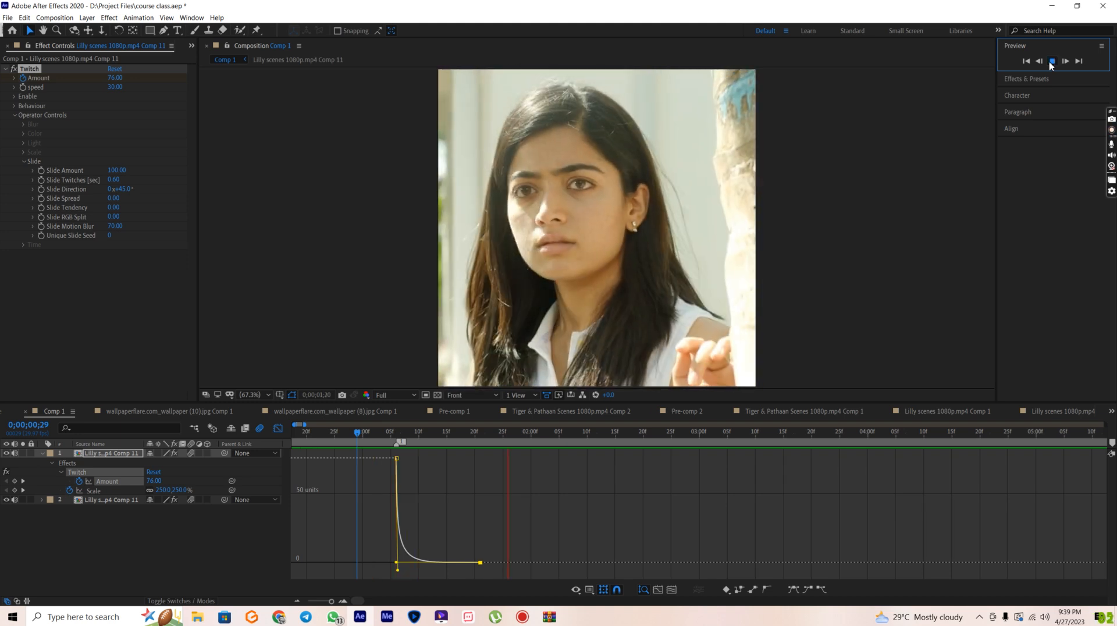
left_click(1051, 63)
Step: Return to the layer keyframe view at frame 0;00;01;06
left_click(279, 429)
left_click(390, 432)
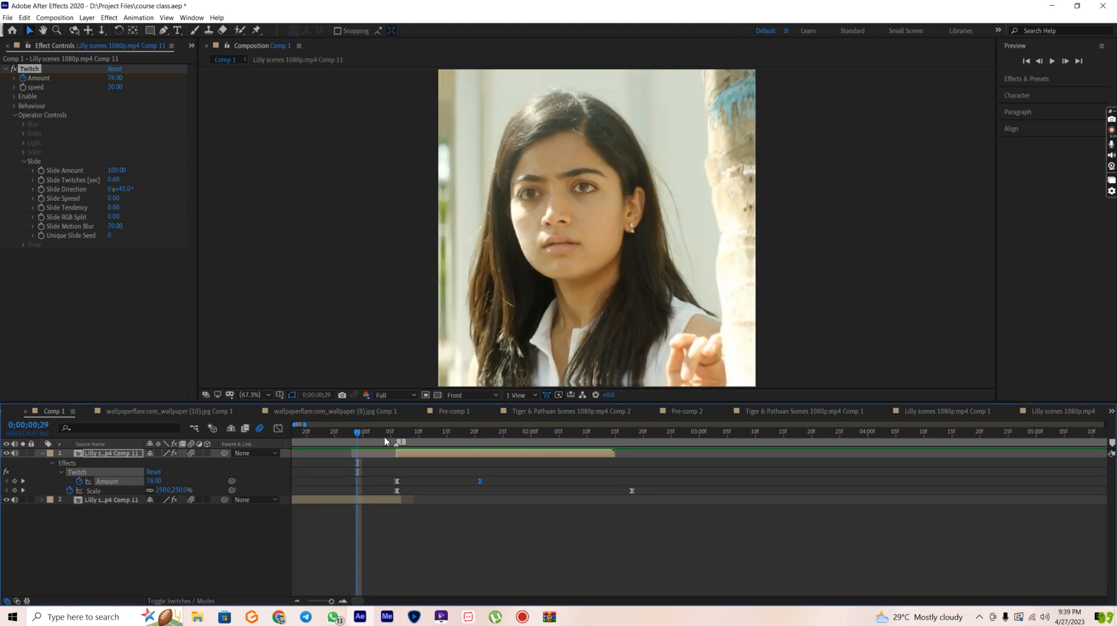
key("Page_Down")
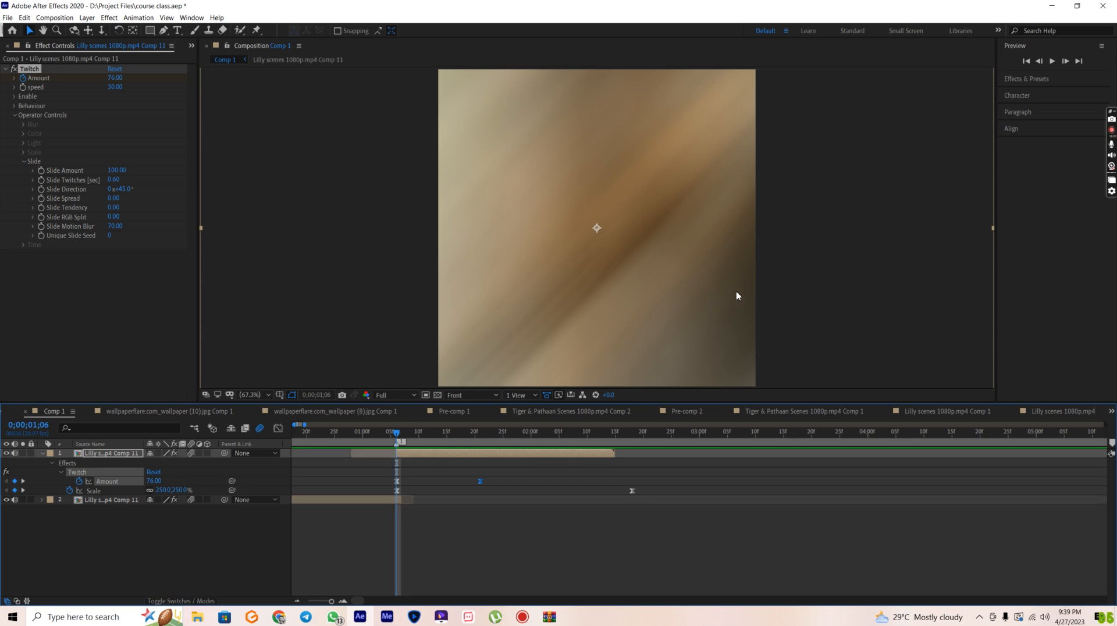